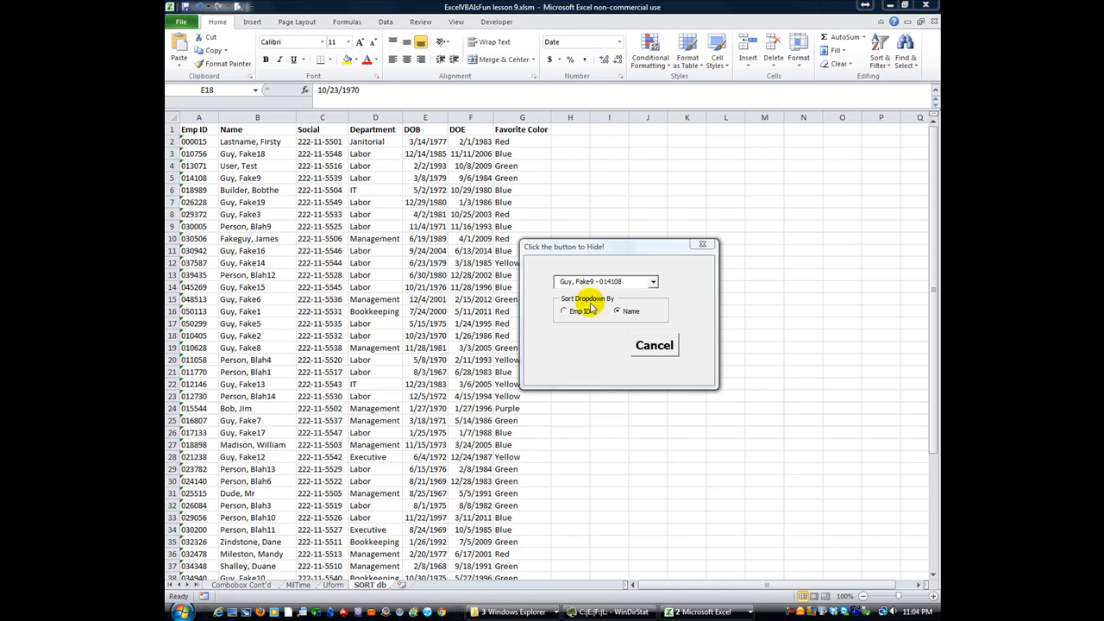
Step: Test the form's ID-sorted employee list, picking entries like 013071 - User, Test and 030506 - Fakeguy, James
drag(602, 247, 638, 277)
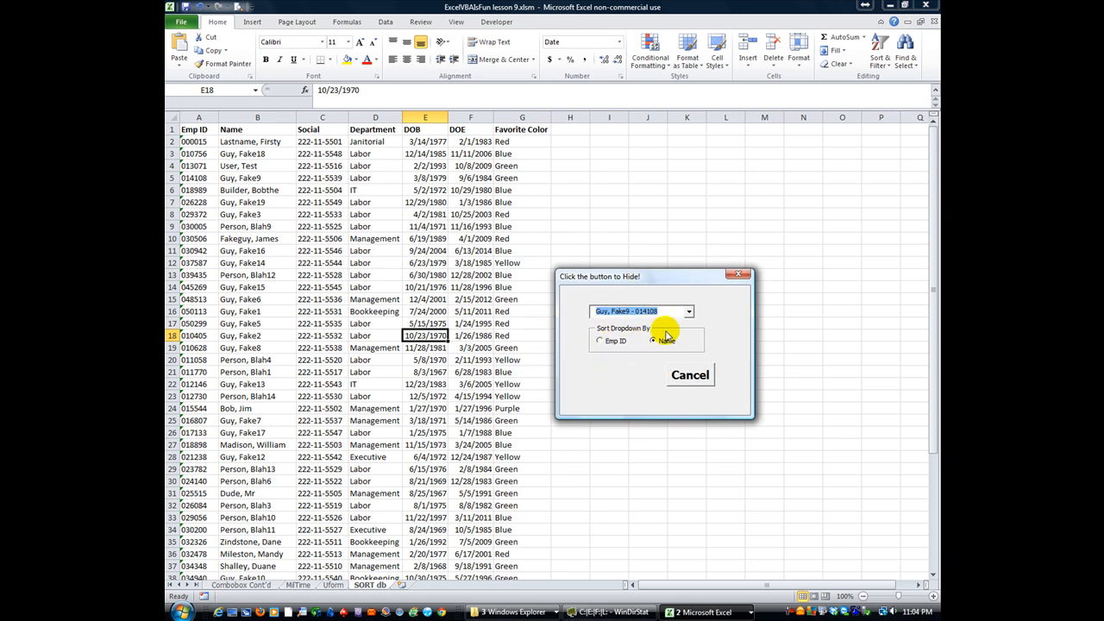
click(600, 341)
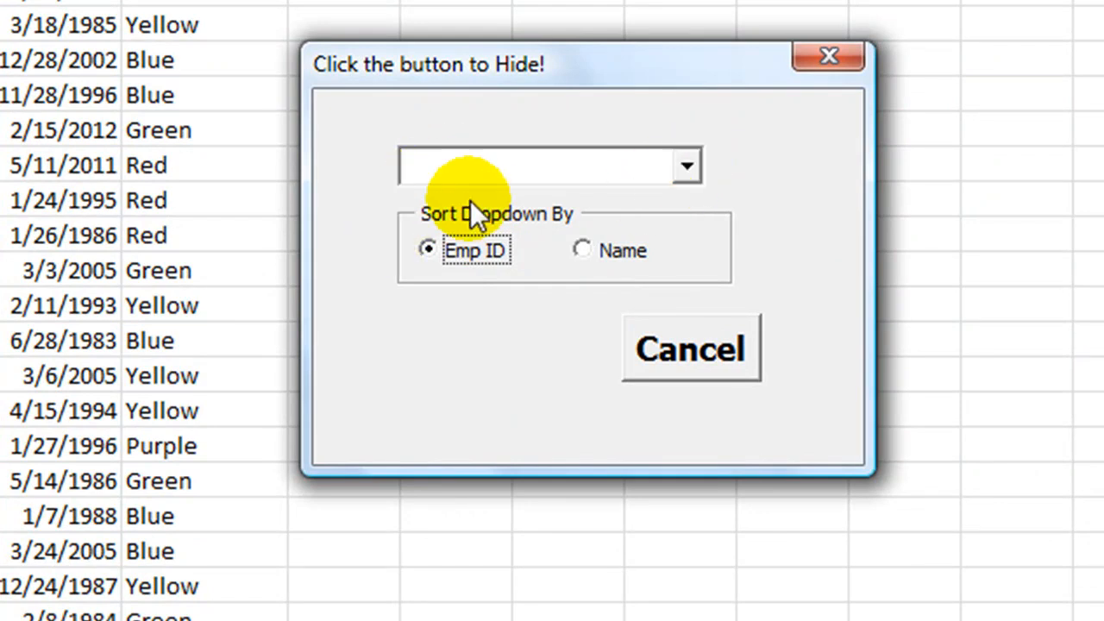
click(686, 167)
click(534, 250)
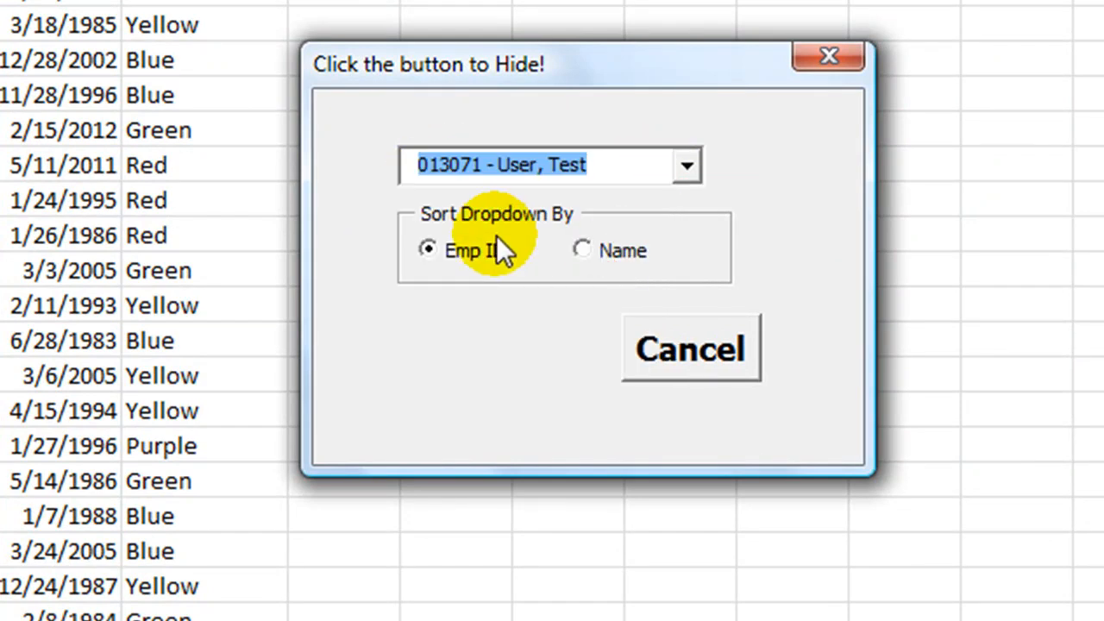
click(686, 166)
click(595, 264)
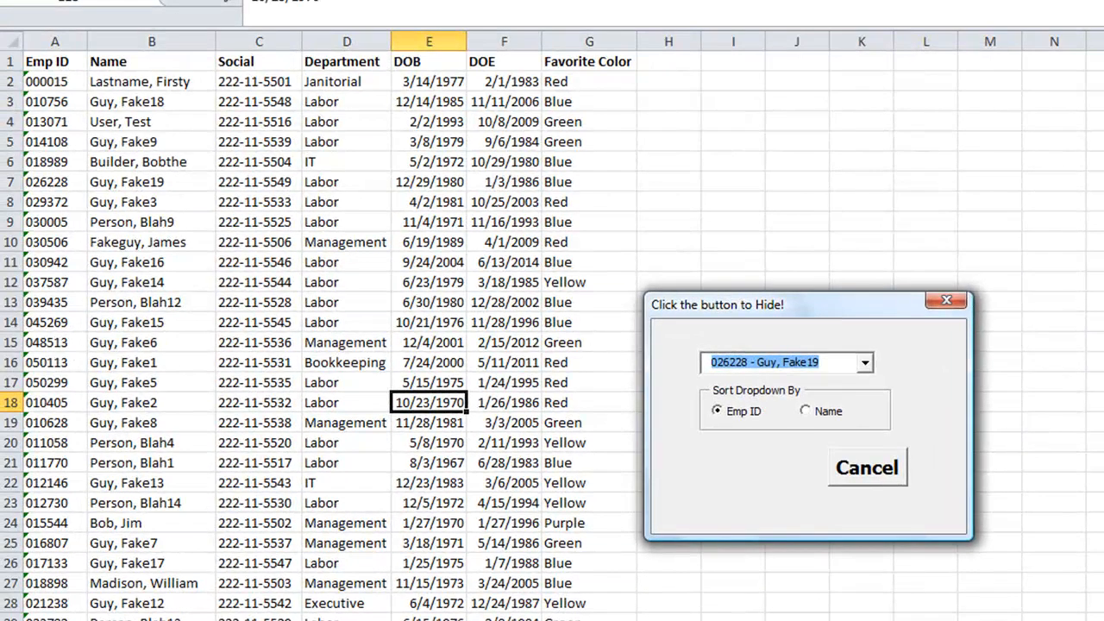
click(718, 412)
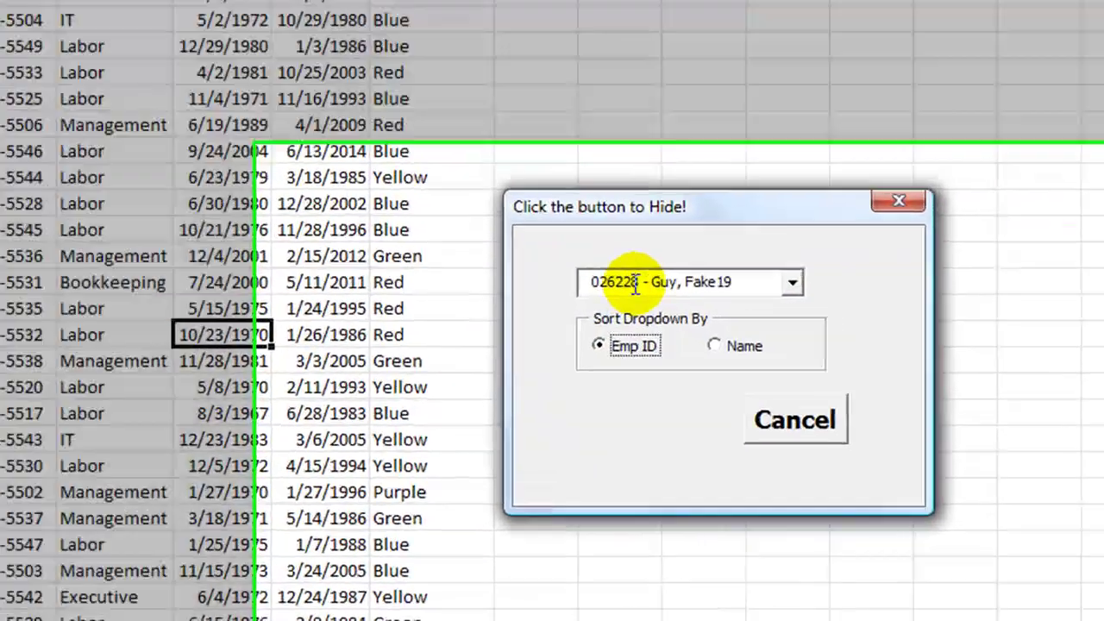
double_click(634, 282)
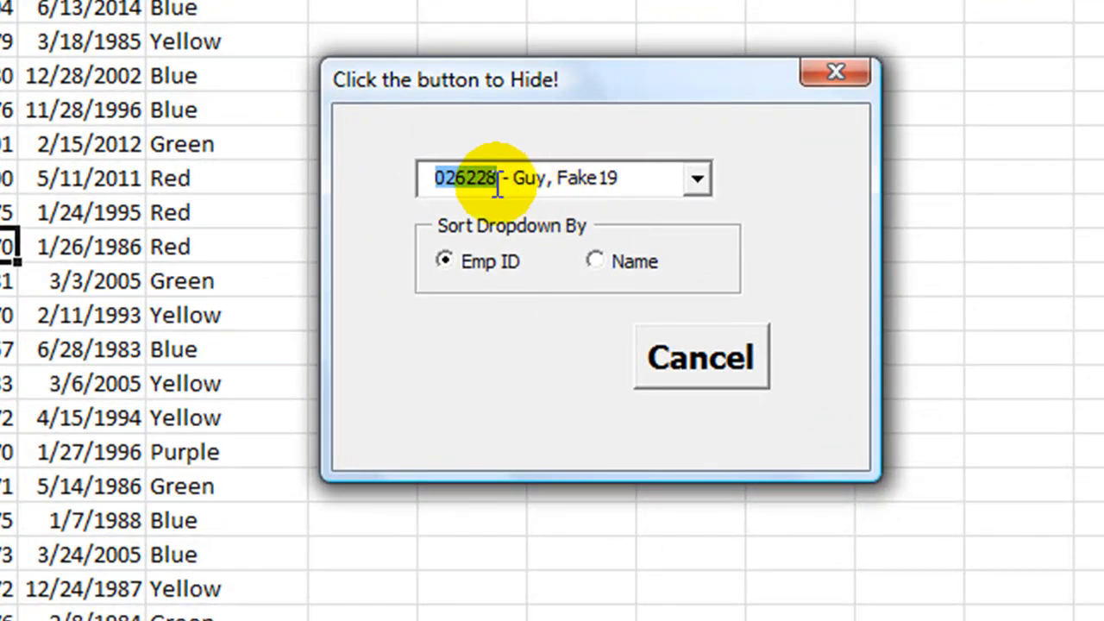
drag(514, 177, 612, 178)
click(698, 179)
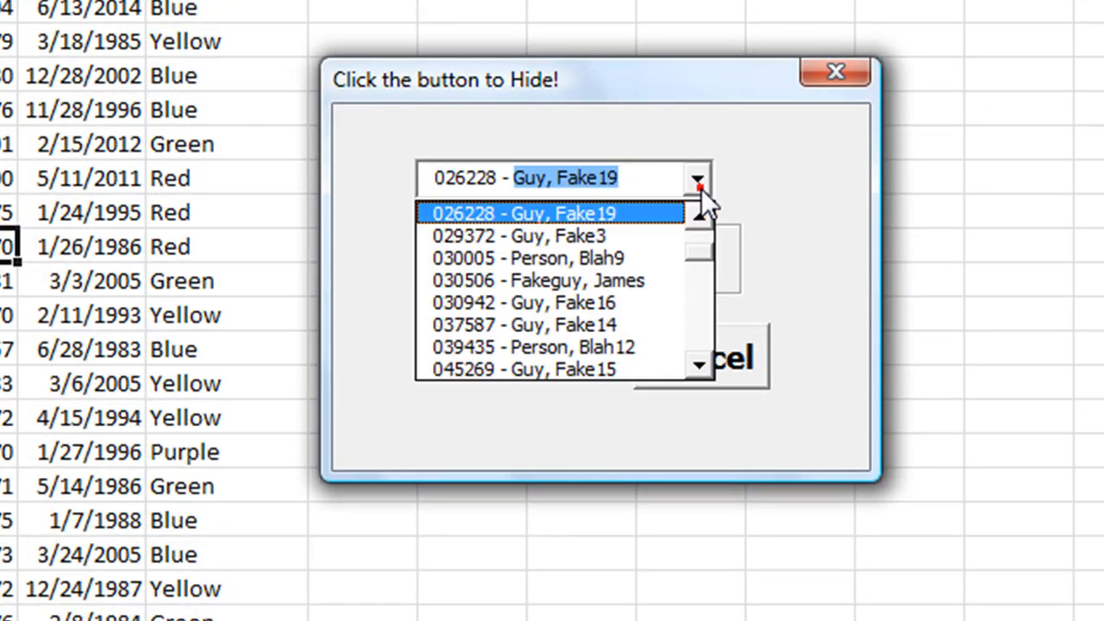
click(552, 272)
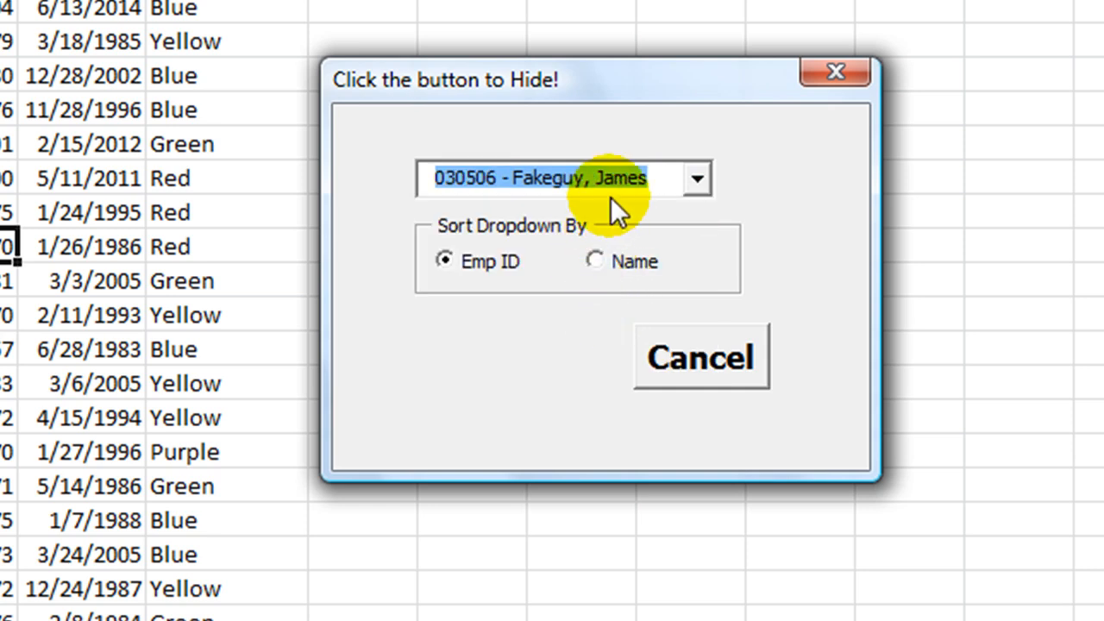
text(050)
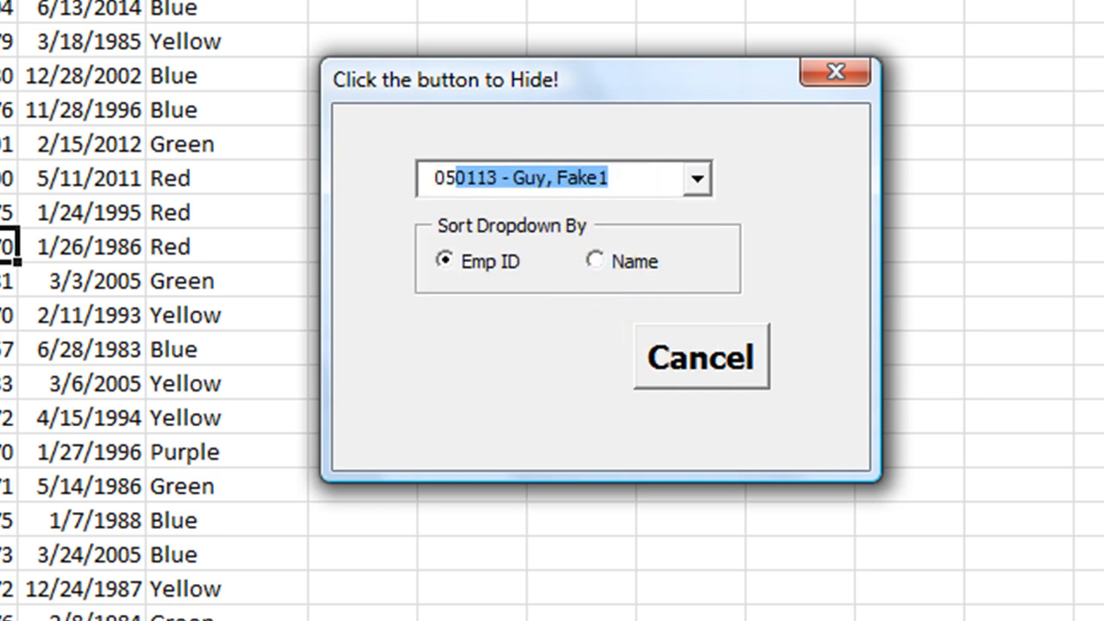
text(3)
key(BackSpace)
text(4)
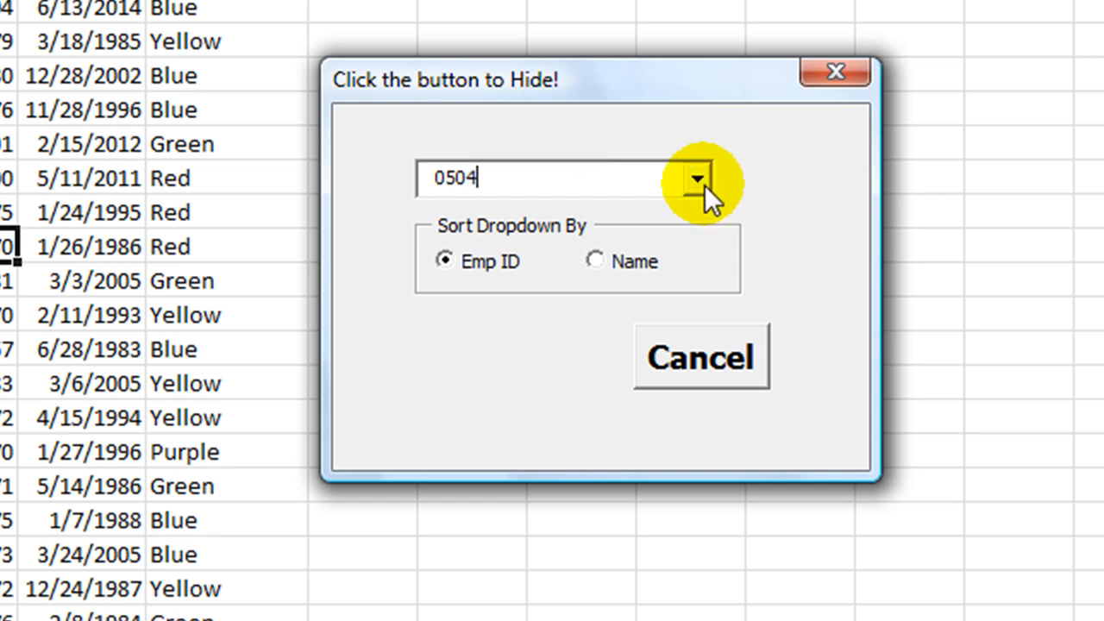
Step: Test the name-sorted list, picking Guy, Fake18 - 010756 and Person, Blah4 - 011058
click(598, 260)
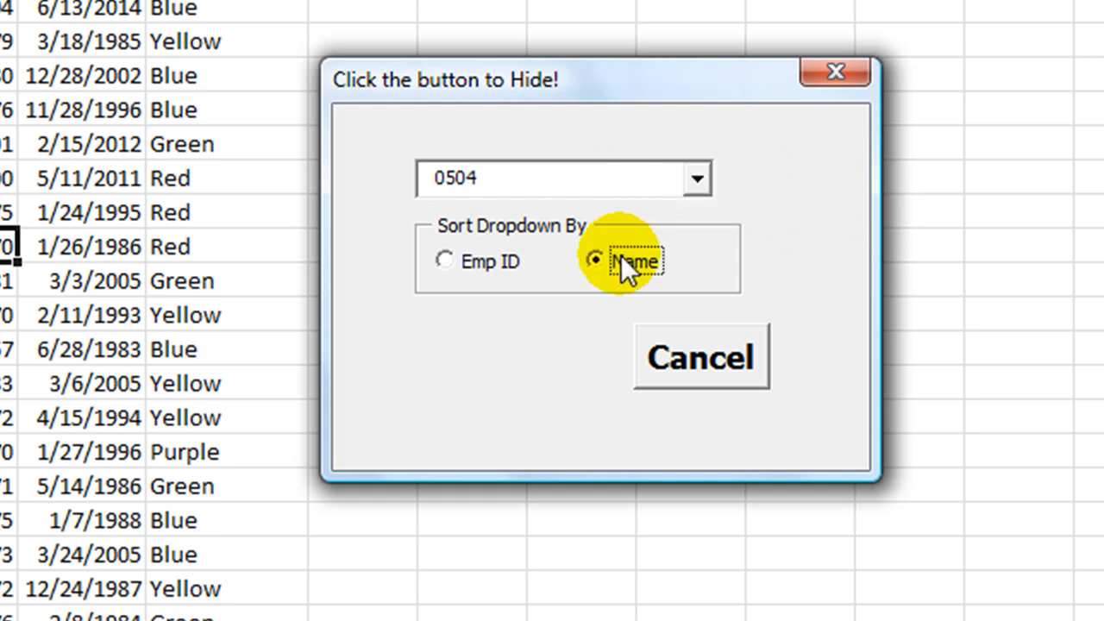
click(697, 179)
click(524, 234)
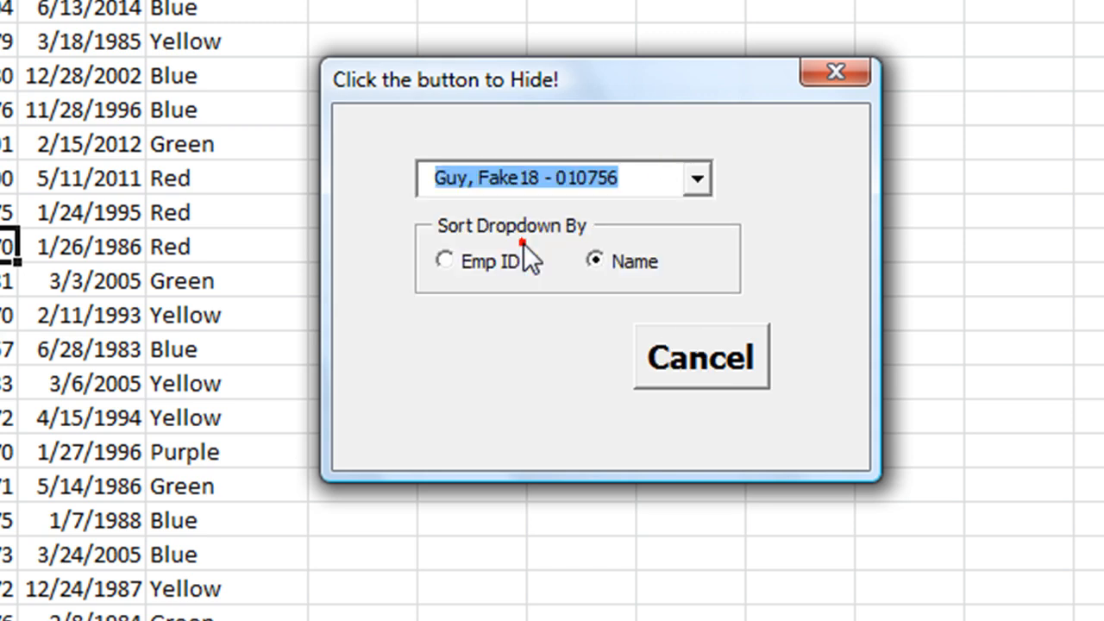
click(697, 179)
click(699, 216)
scroll(703, 226, down, 3)
click(642, 279)
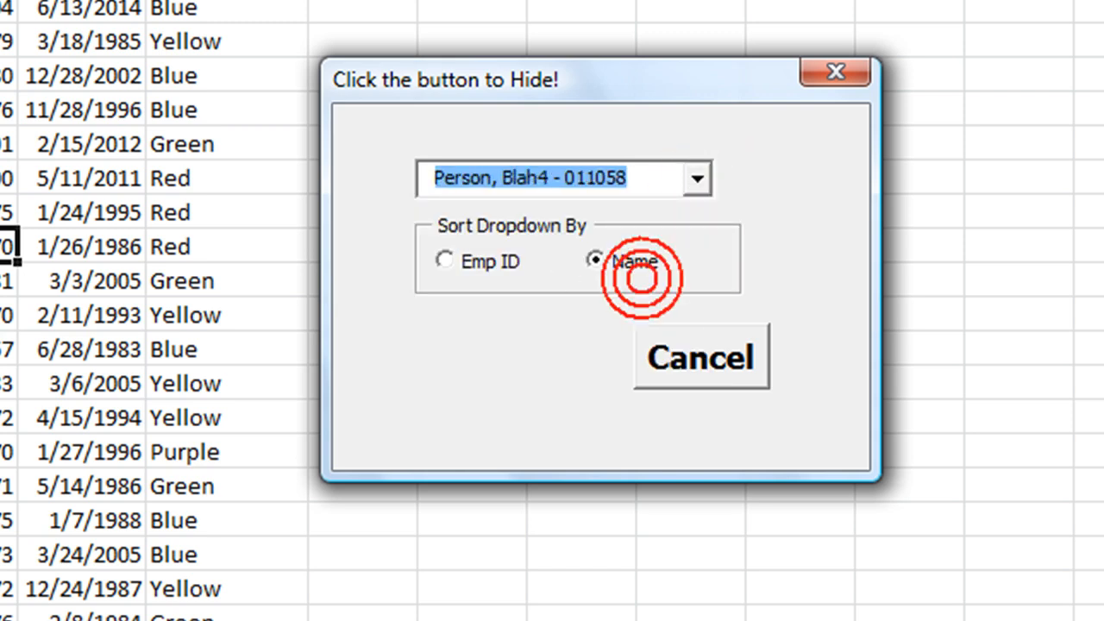
click(697, 179)
click(458, 388)
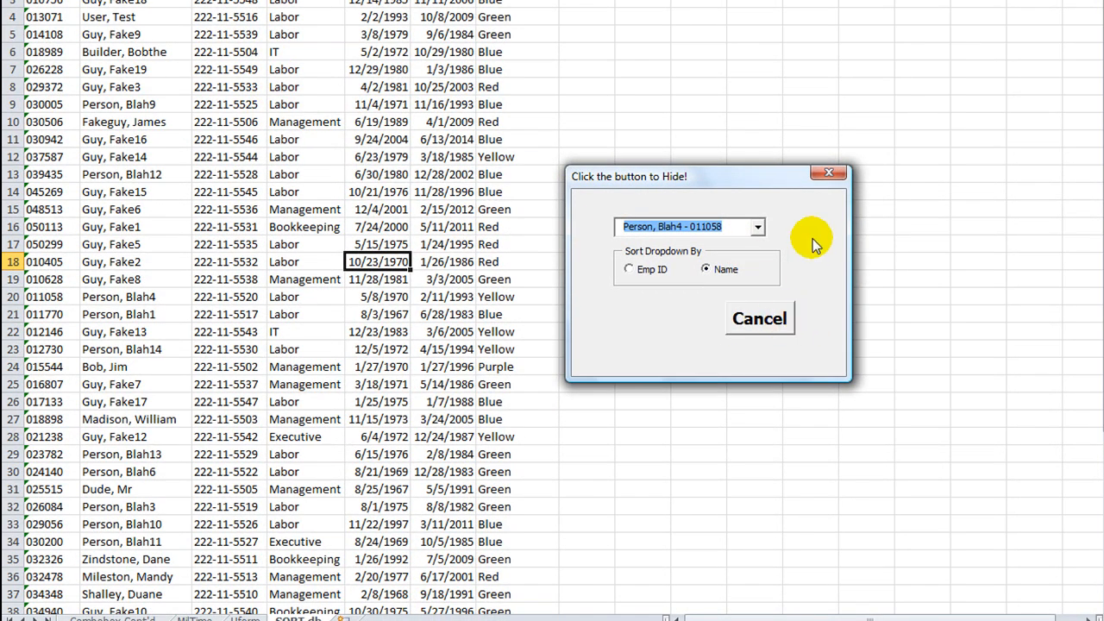
Step: Close the hide form and insert a blank column before Department
click(834, 178)
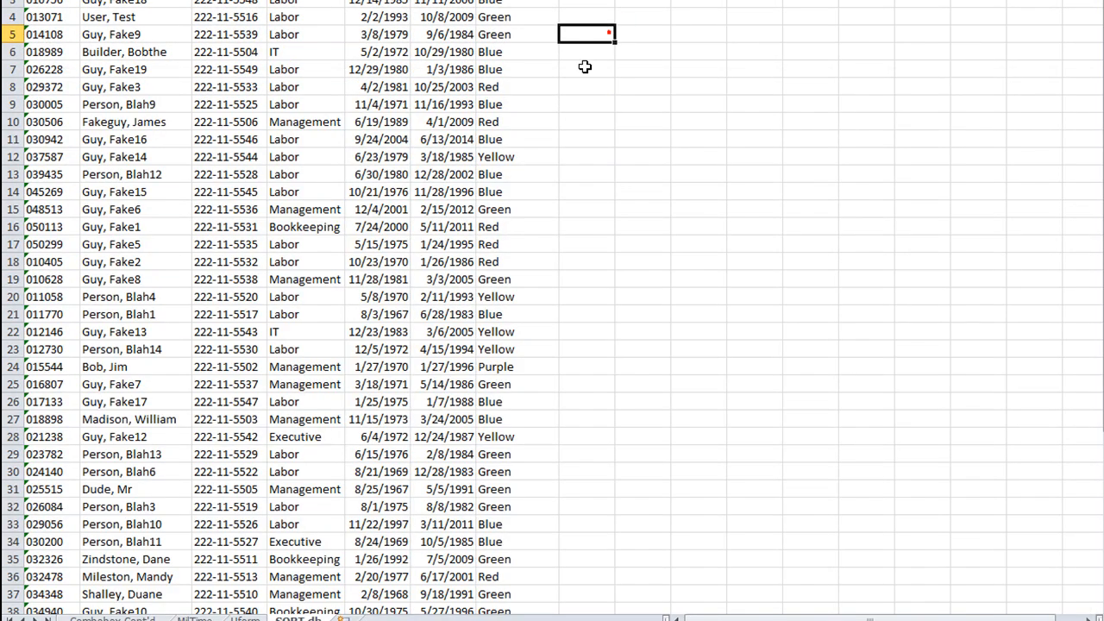
right_click(302, 52)
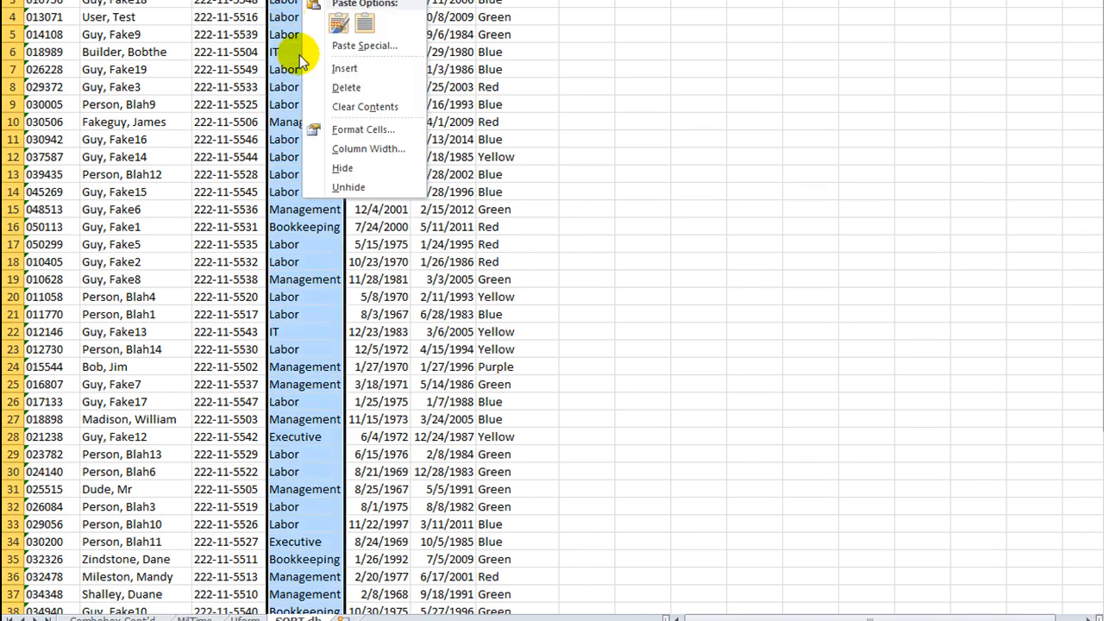
click(356, 69)
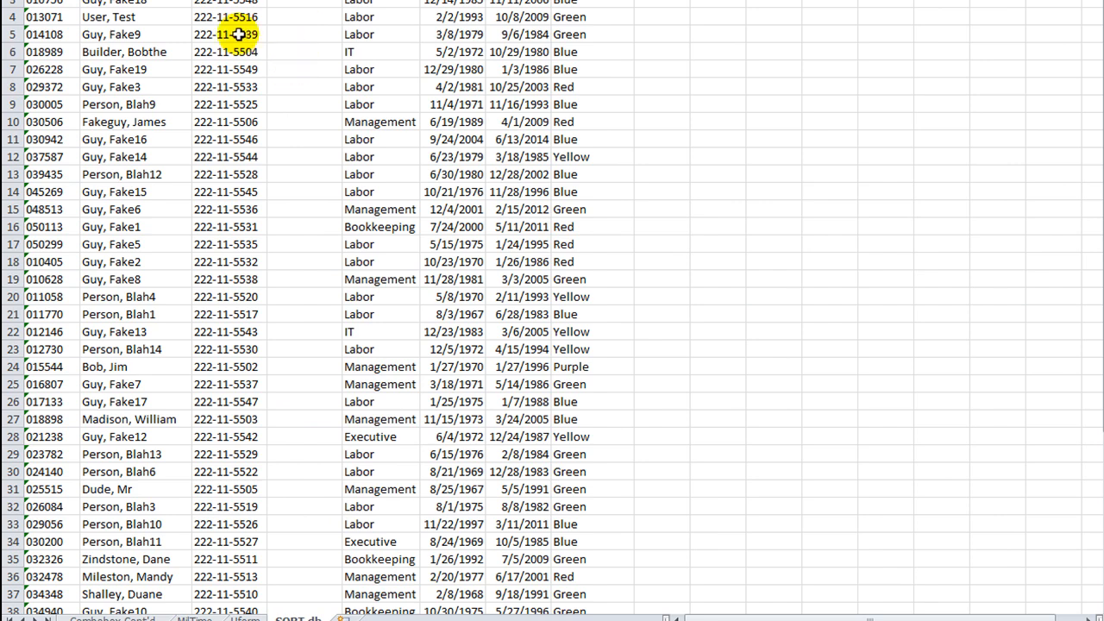
text(A)
Step: Fill the new column with an A or I status for each employee row
key(Return)
text(A)
key(Return)
text(E)
key(Return)
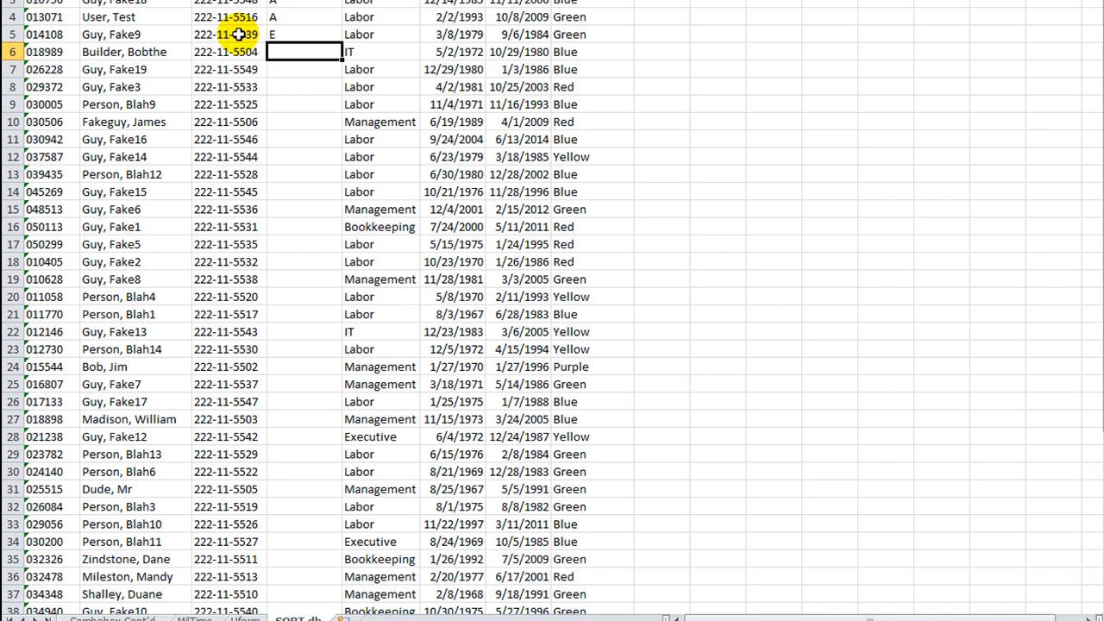
key(Up)
text(I)
key(Return)
key(Return)
key(Return)
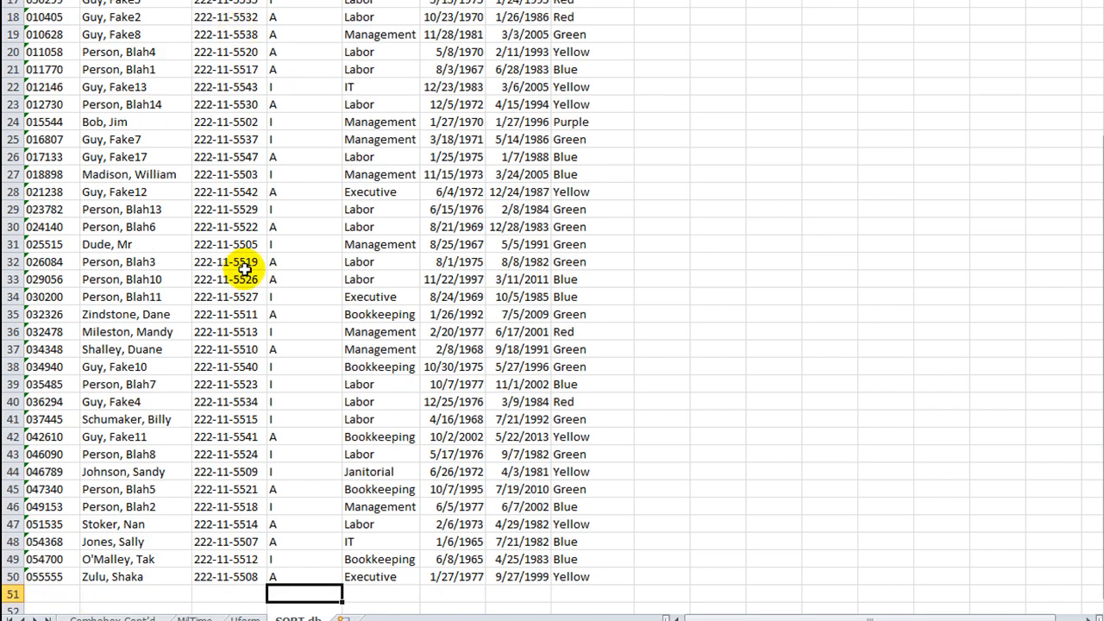
scroll(267, 276, up, 5)
scroll(267, 276, up, 5)
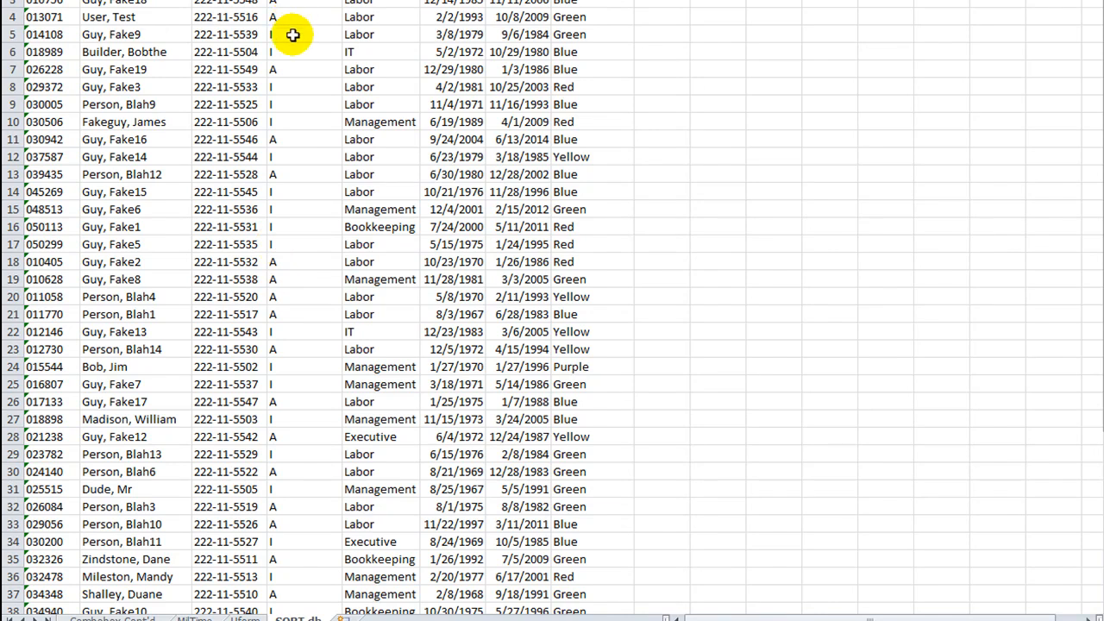
click(302, 69)
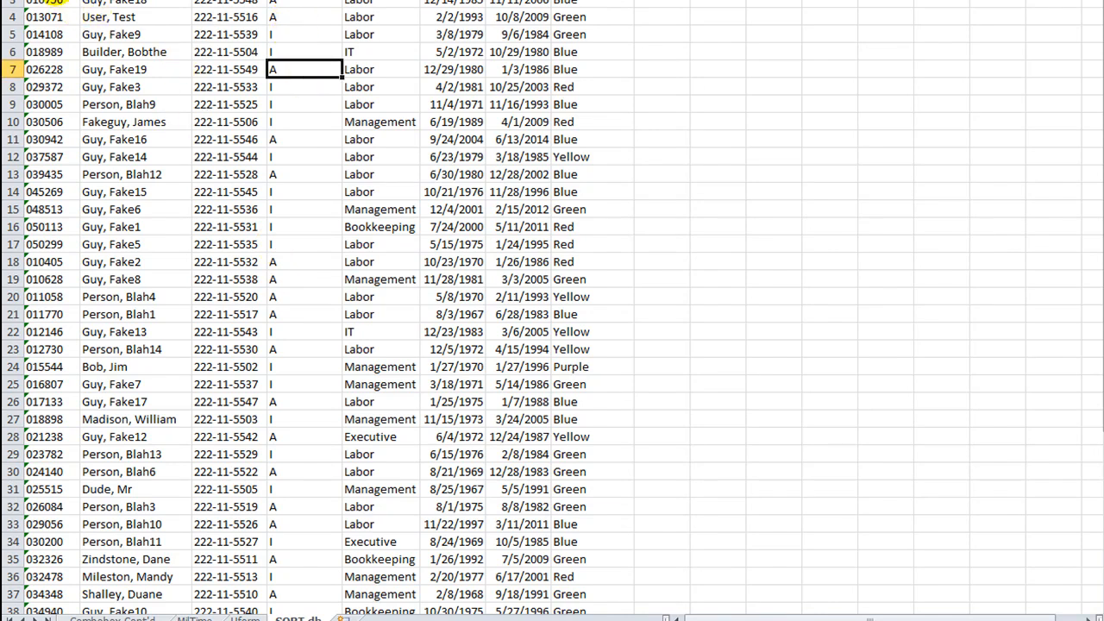
drag(26, 3, 565, 4)
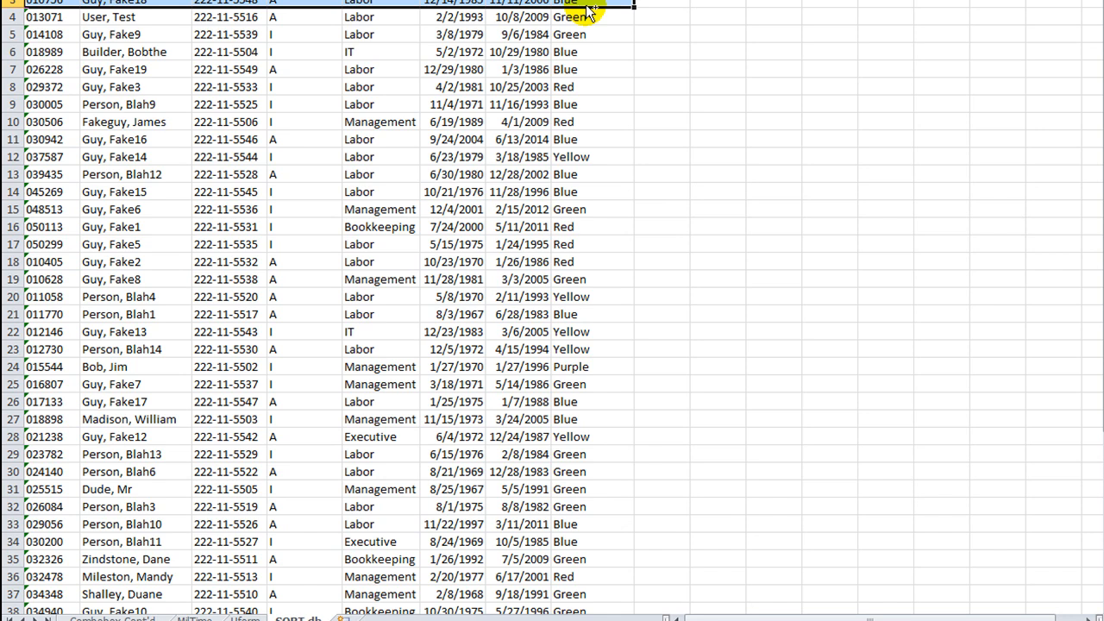
Step: Select the employee table and create a formula-based conditional formatting rule =$D2="I"
key(ctrl+shift+Down)
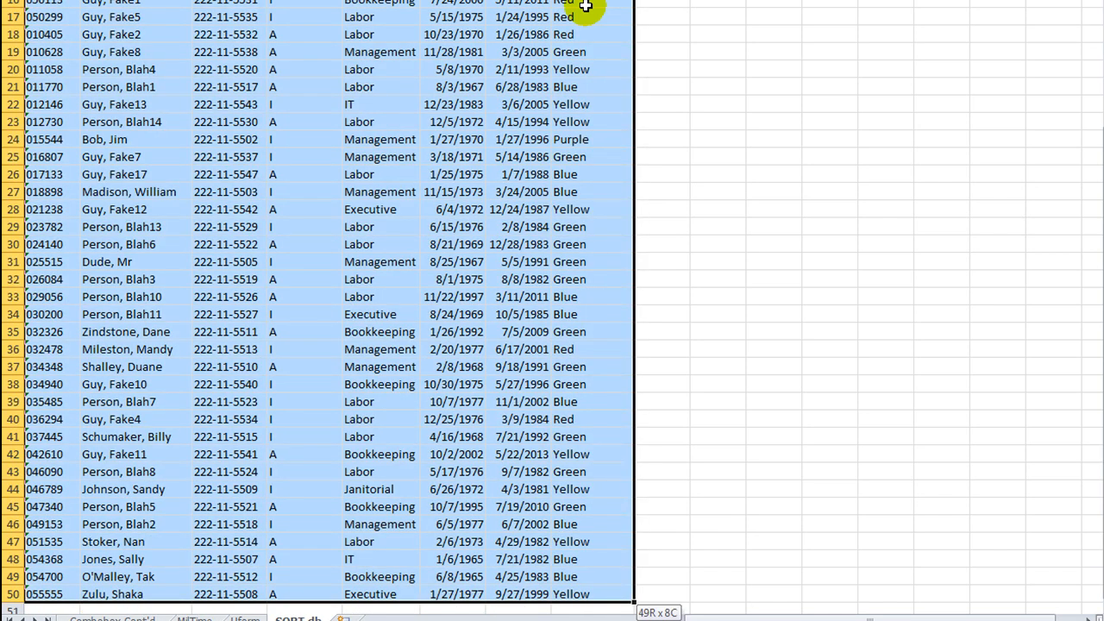
key(ctrl+shift+Down)
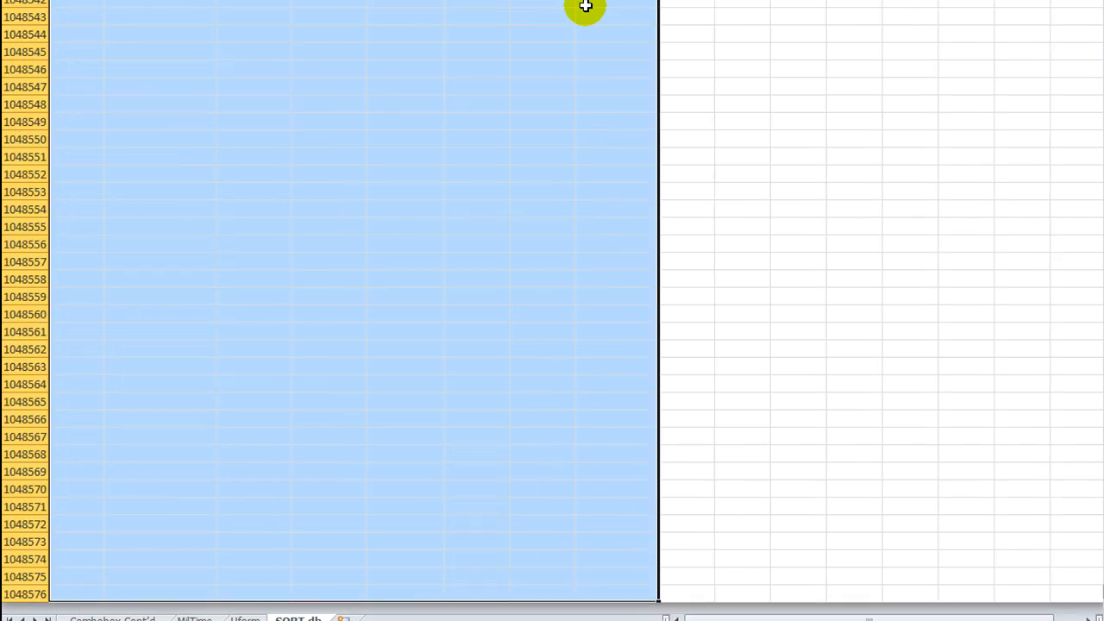
key(alt+o)
key(d)
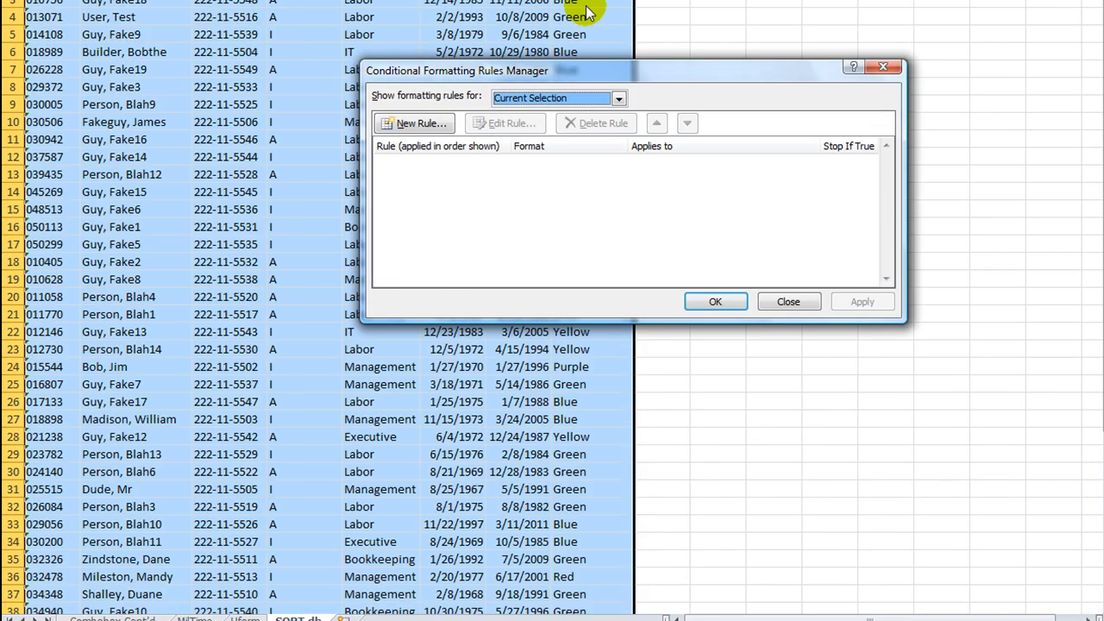
click(414, 122)
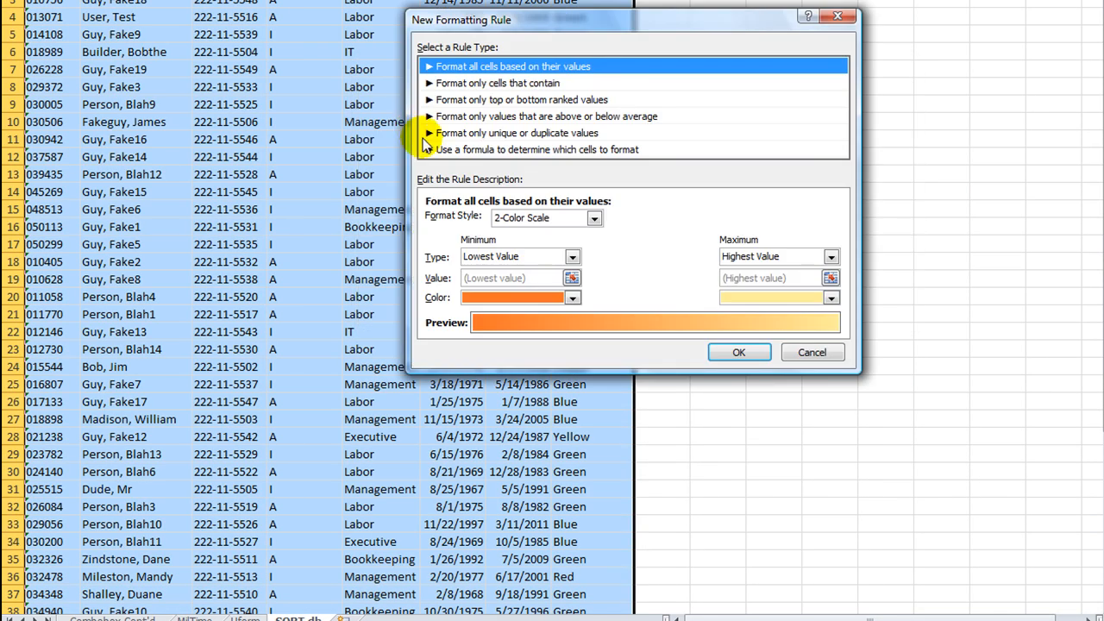
click(484, 151)
click(483, 222)
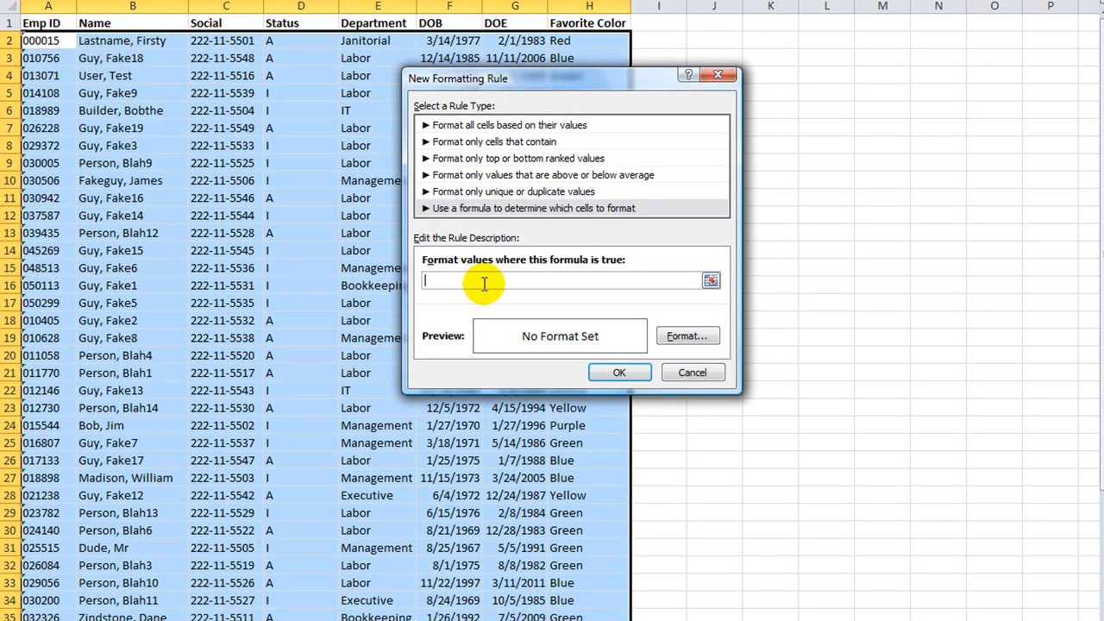
click(297, 42)
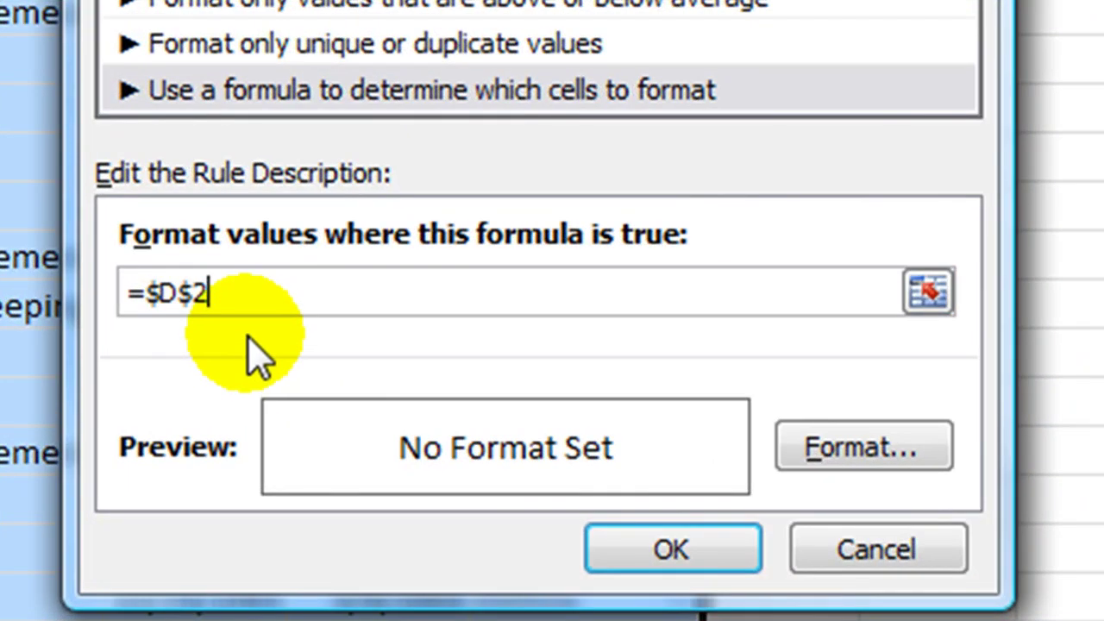
key(F4)
text(="I")
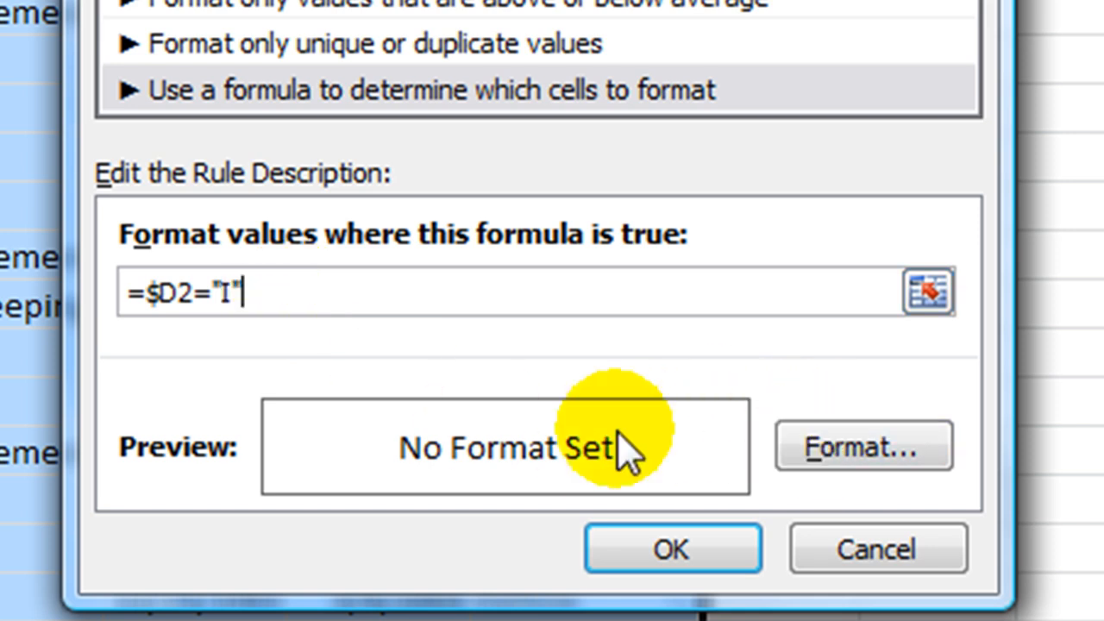
click(279, 298)
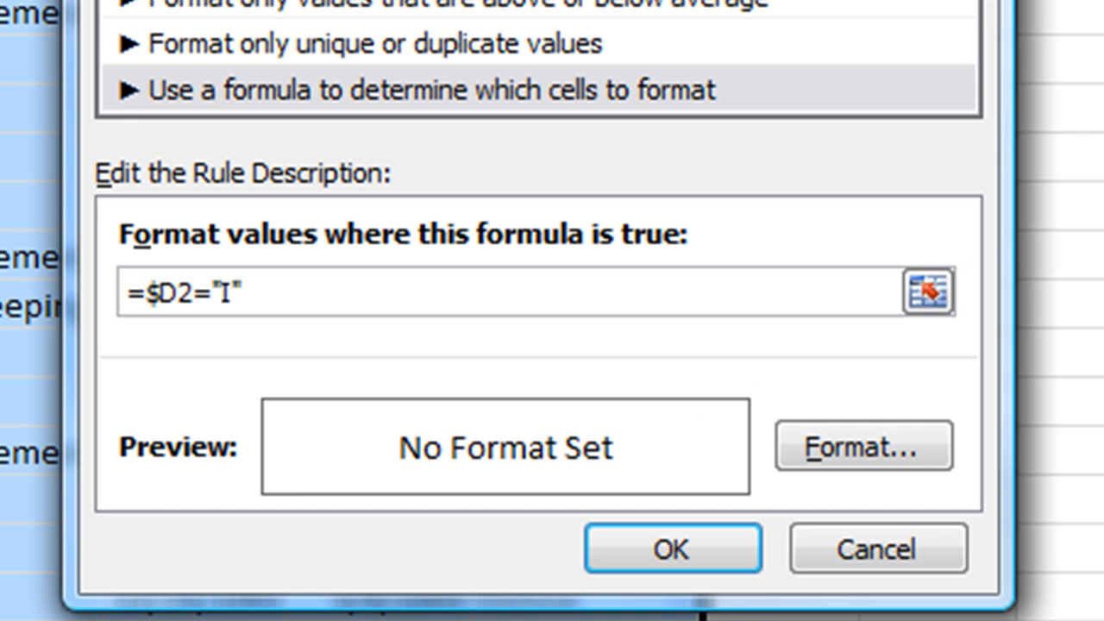
Step: Give the rule a light grey fill and apply it to the table
click(828, 449)
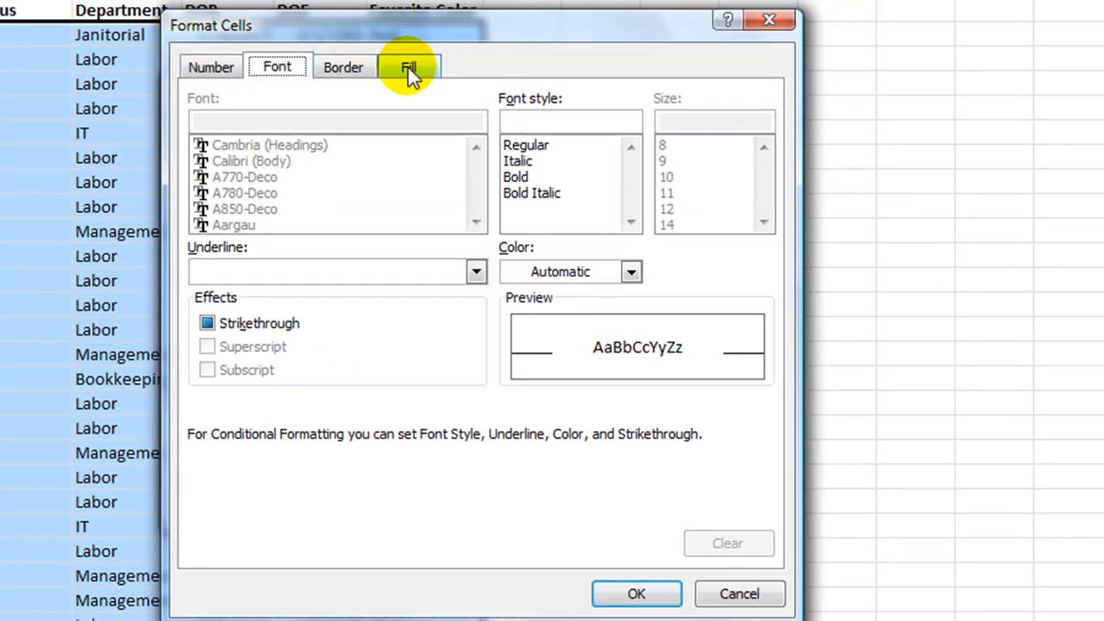
click(408, 67)
click(210, 212)
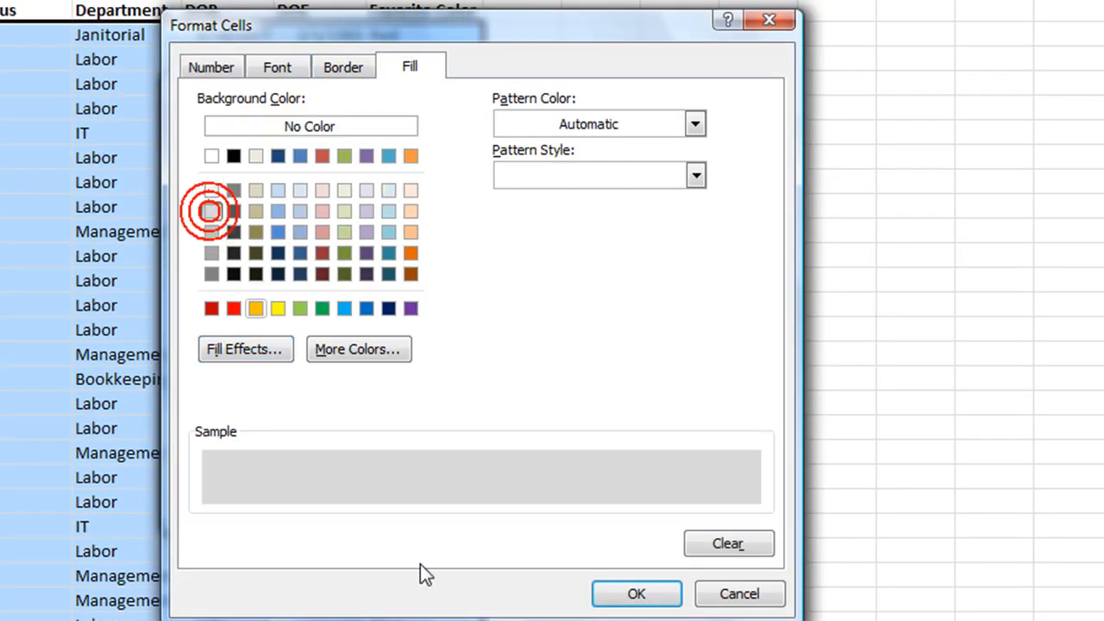
click(635, 593)
click(641, 533)
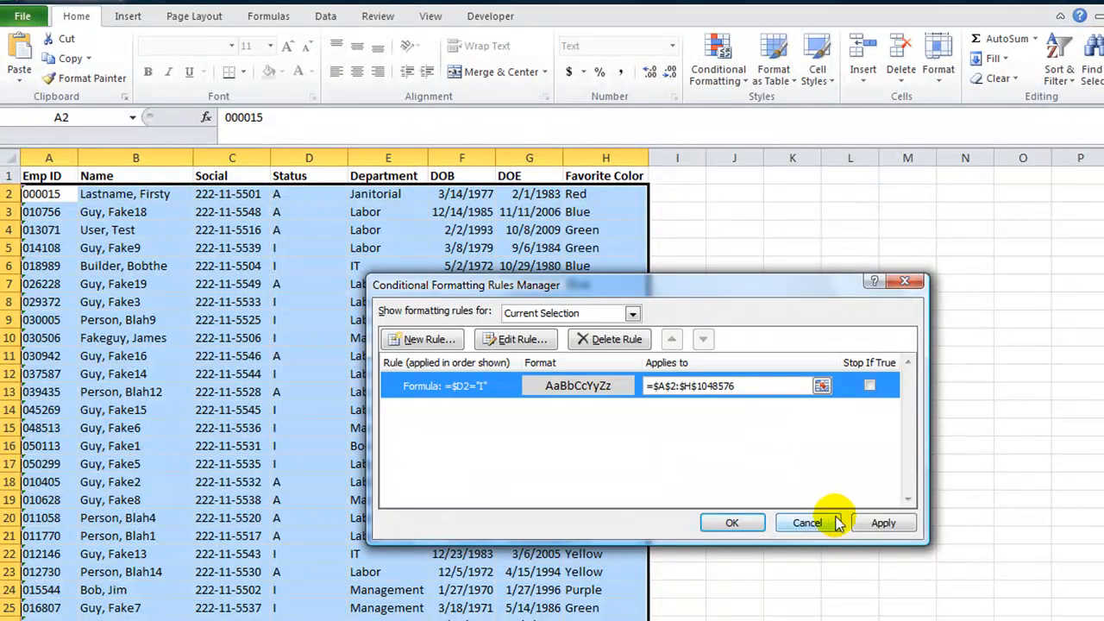
click(880, 523)
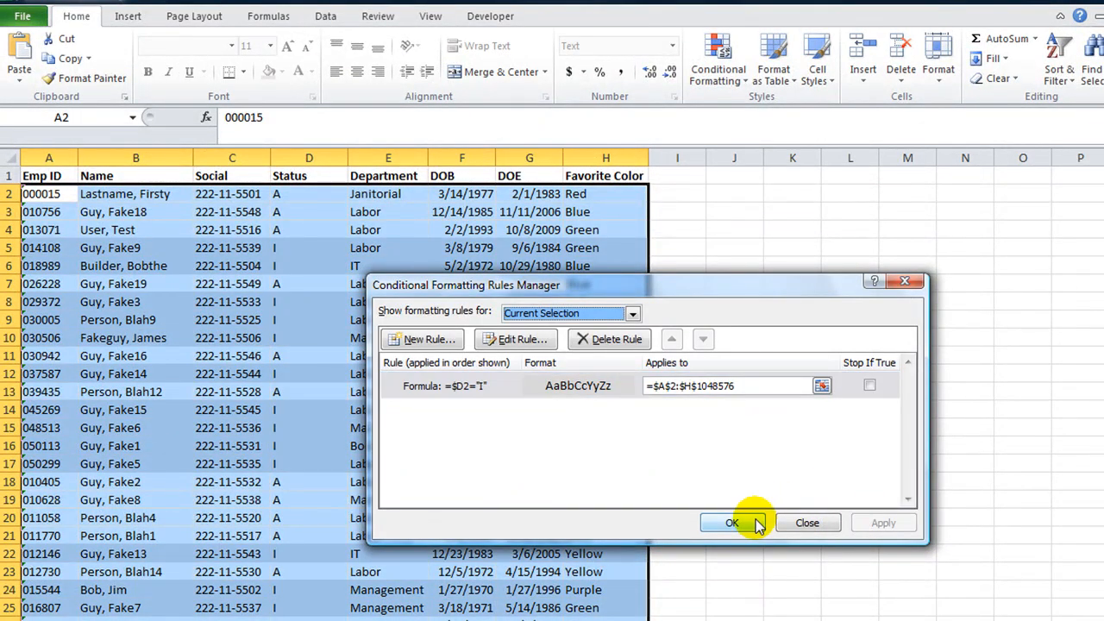
click(732, 522)
Step: Select a cell in the employee table and bring up the Data Sort dialog
click(302, 338)
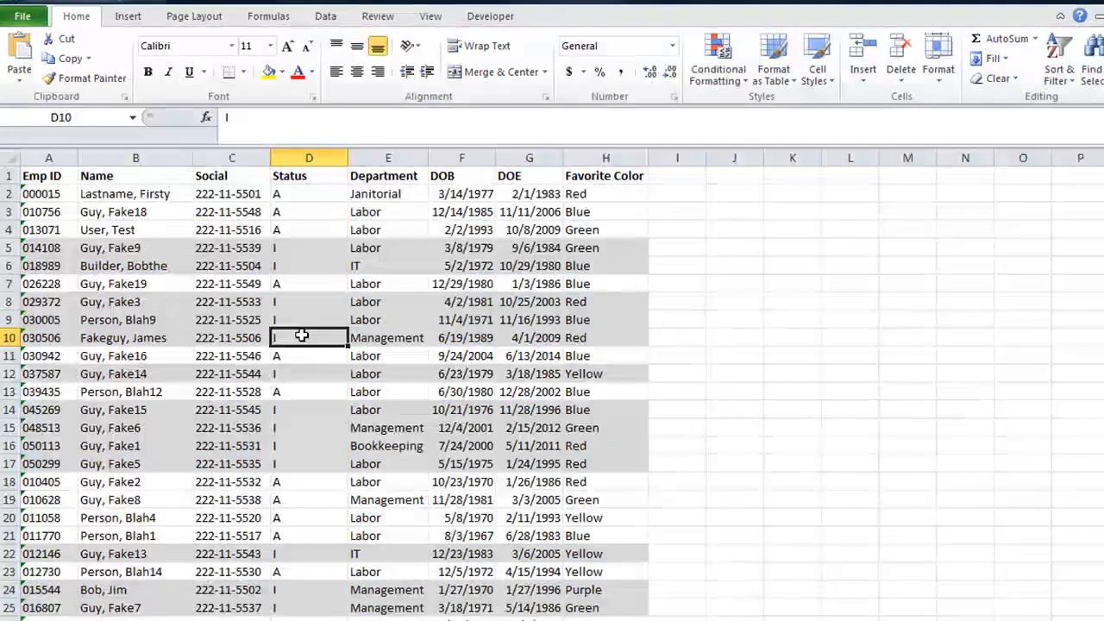
scroll(313, 326, down, 4)
scroll(313, 326, down, 3)
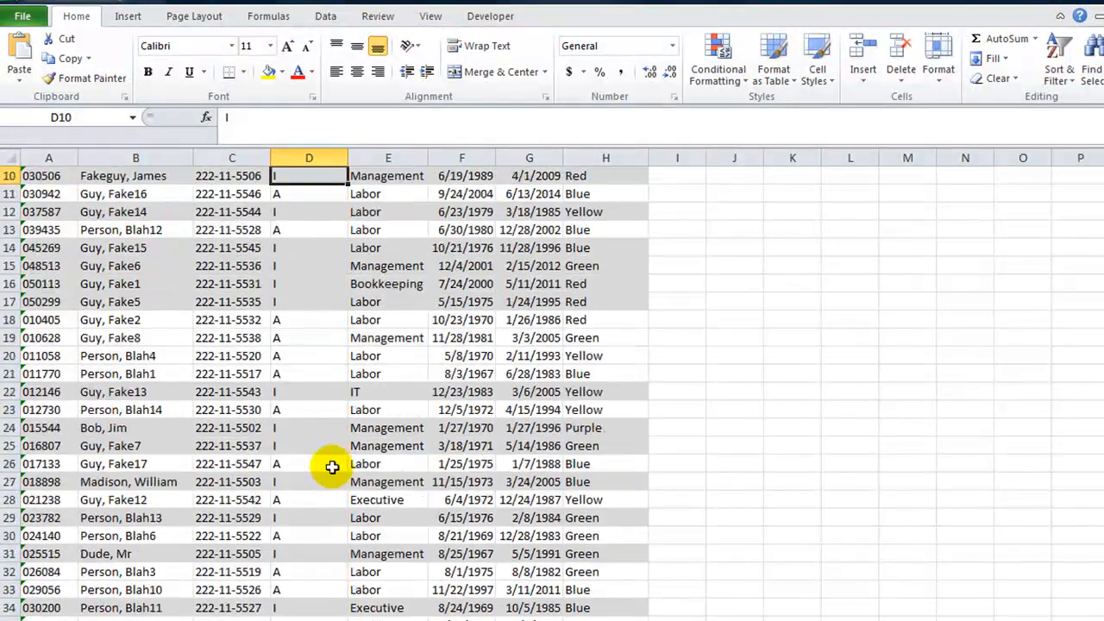
scroll(328, 457, up, 7)
click(109, 229)
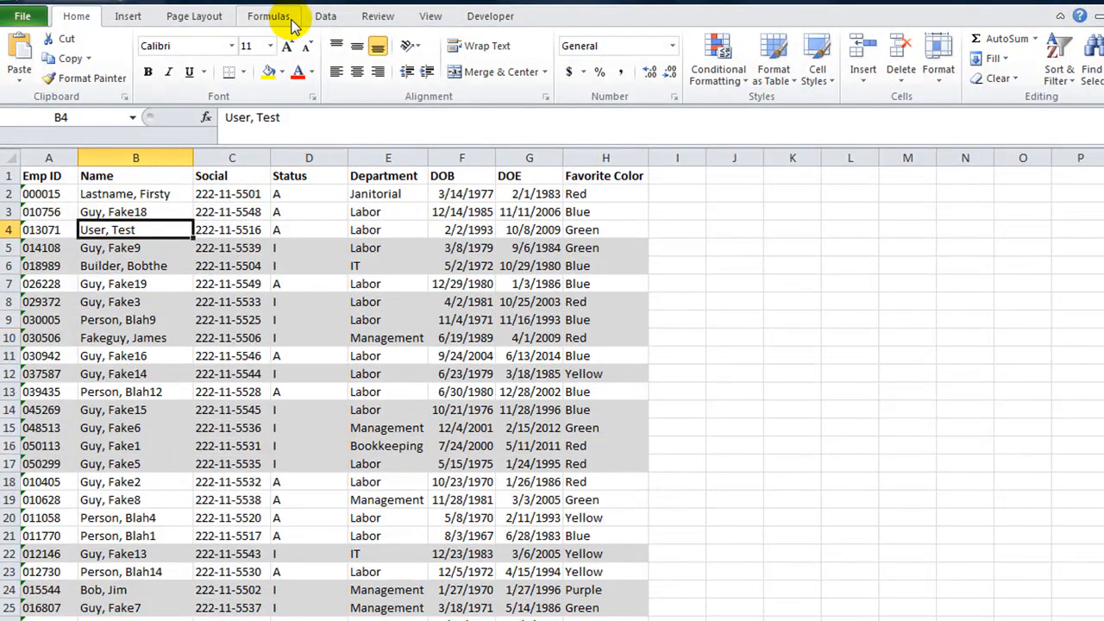
click(326, 16)
click(419, 56)
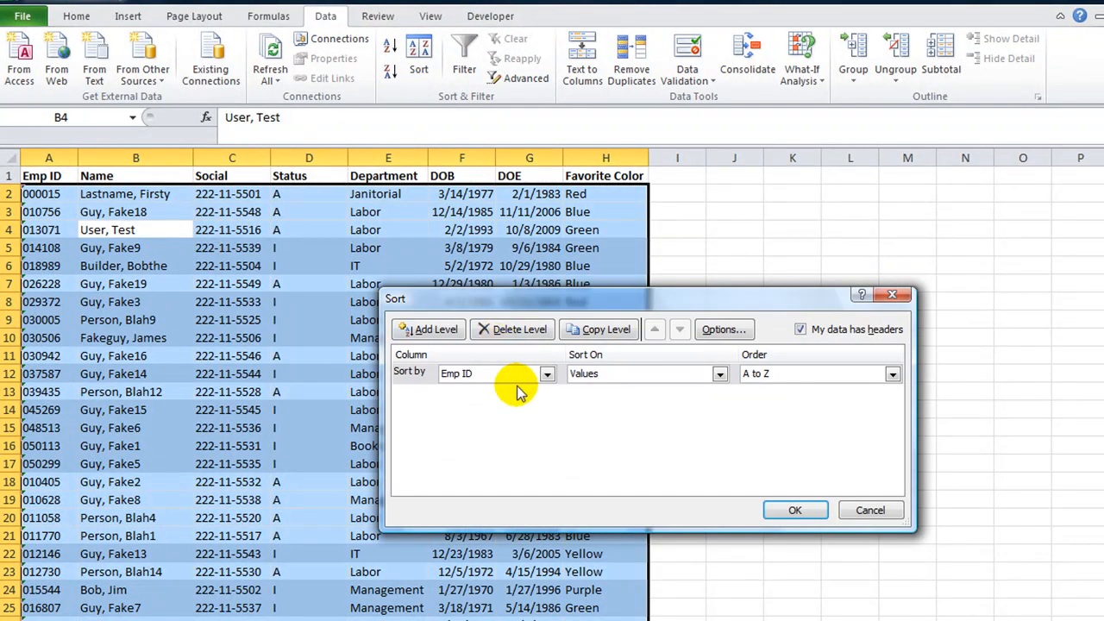
Step: Sort the table by Status then by Name and check the grouped inactive rows
click(546, 373)
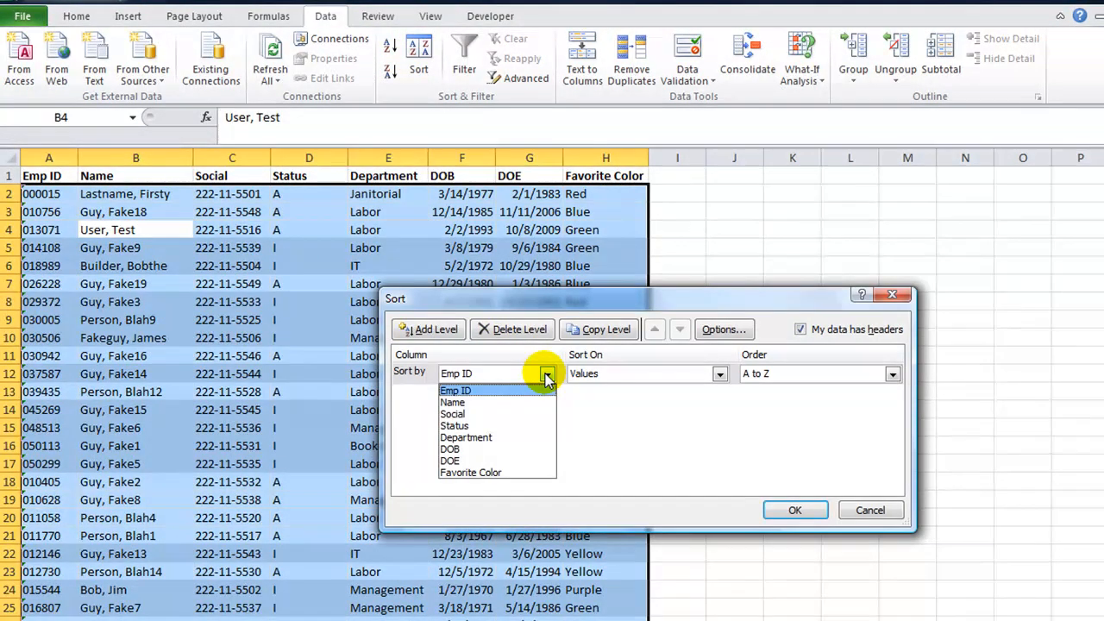
click(547, 376)
click(542, 373)
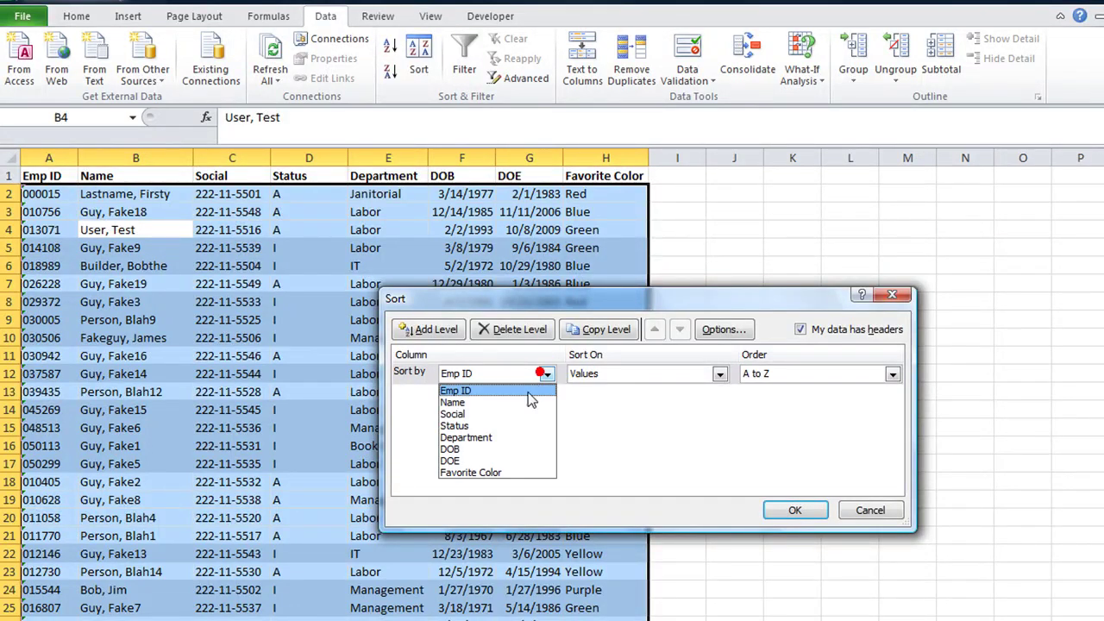
click(481, 421)
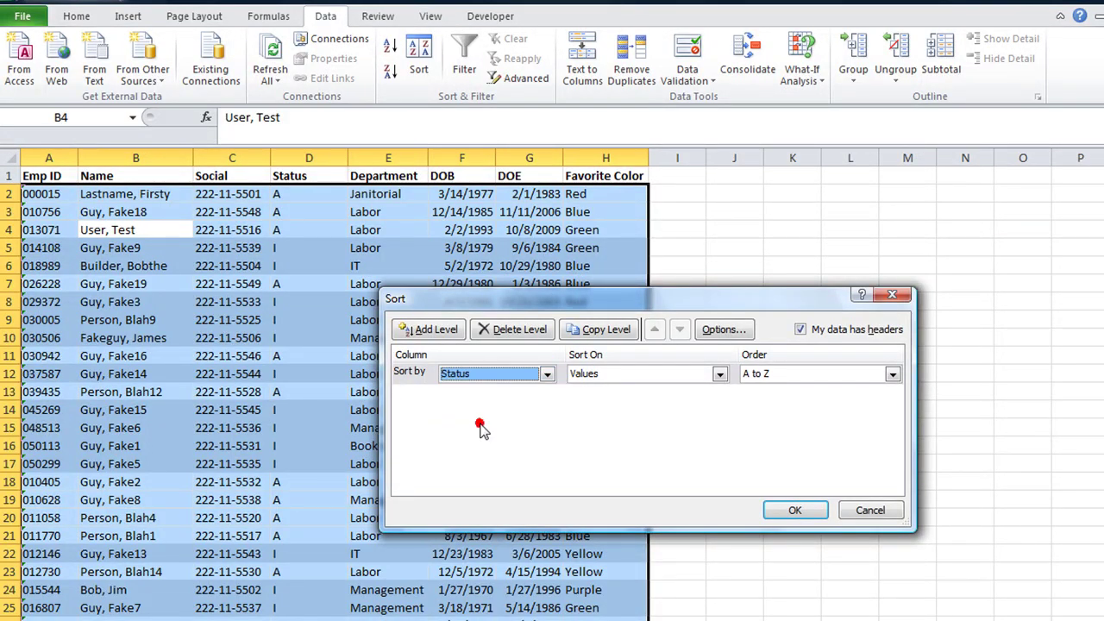
click(436, 329)
click(546, 396)
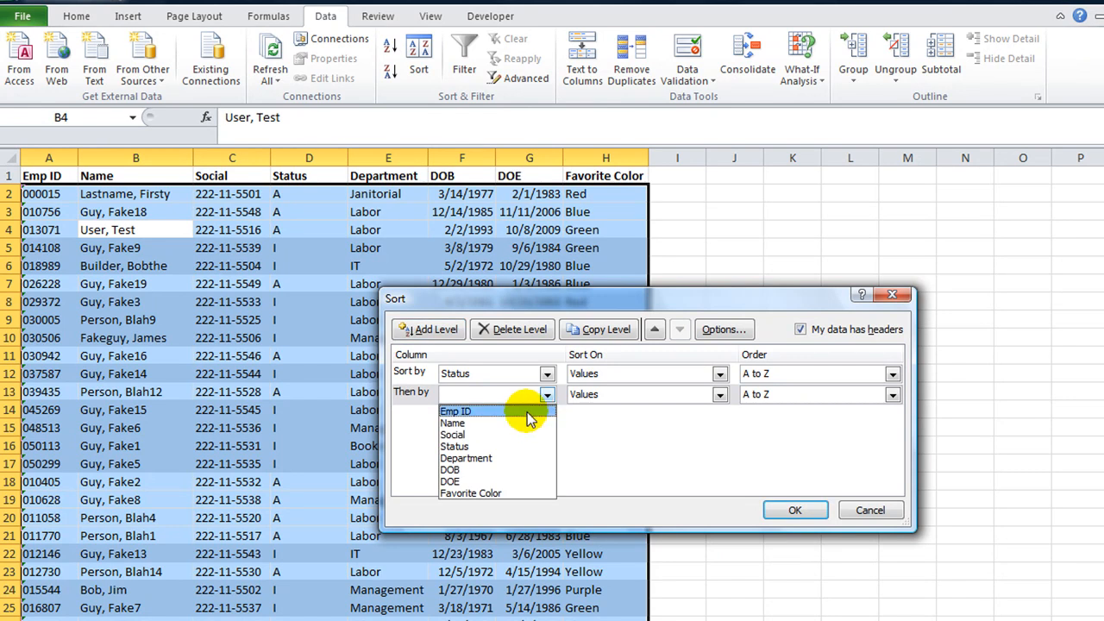
click(484, 422)
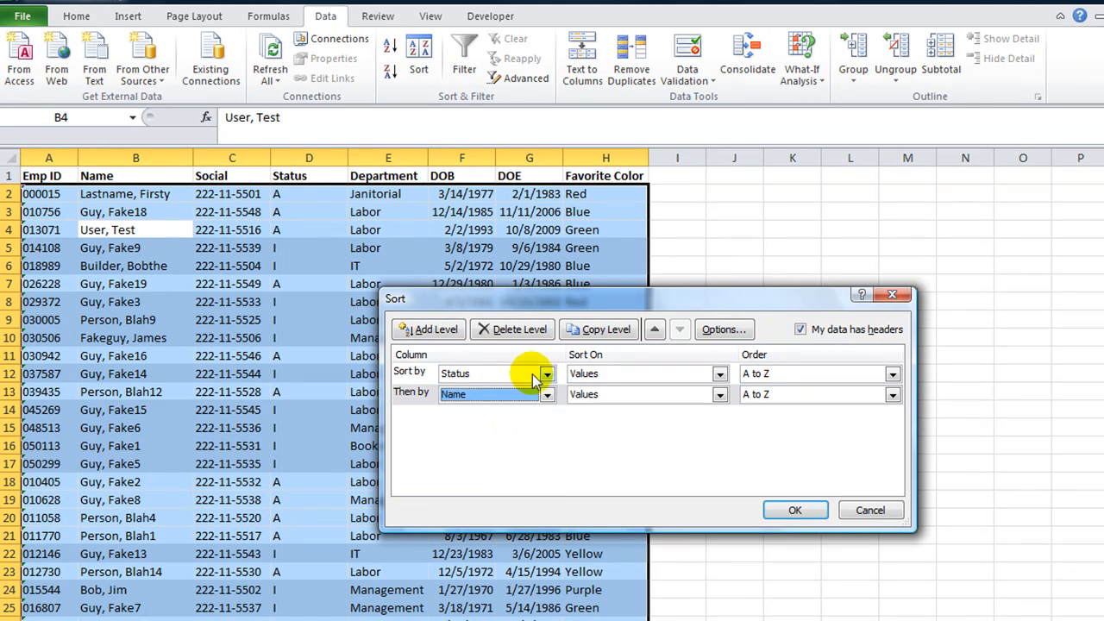
click(795, 510)
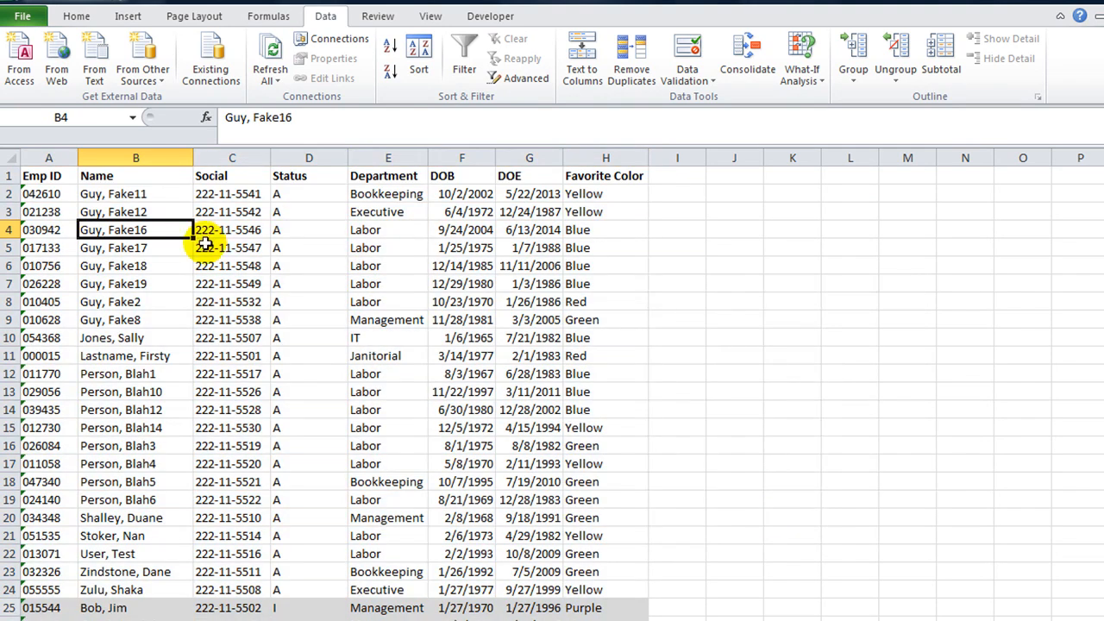
click(304, 608)
scroll(304, 609, down, 7)
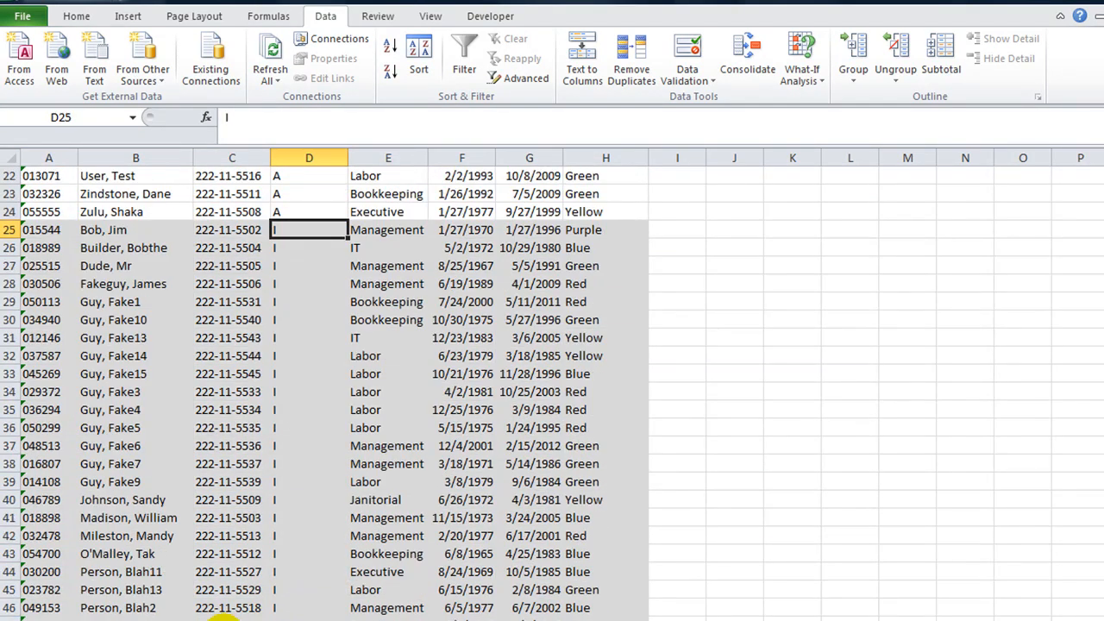
scroll(258, 518, up, 3)
scroll(259, 517, up, 3)
scroll(259, 501, up, 2)
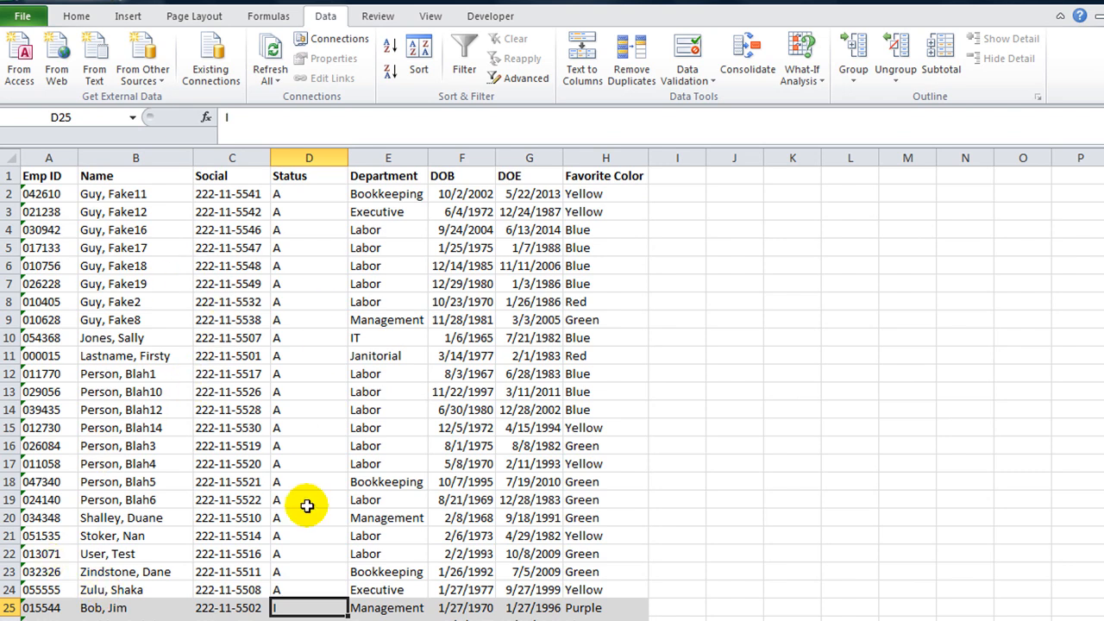
click(291, 448)
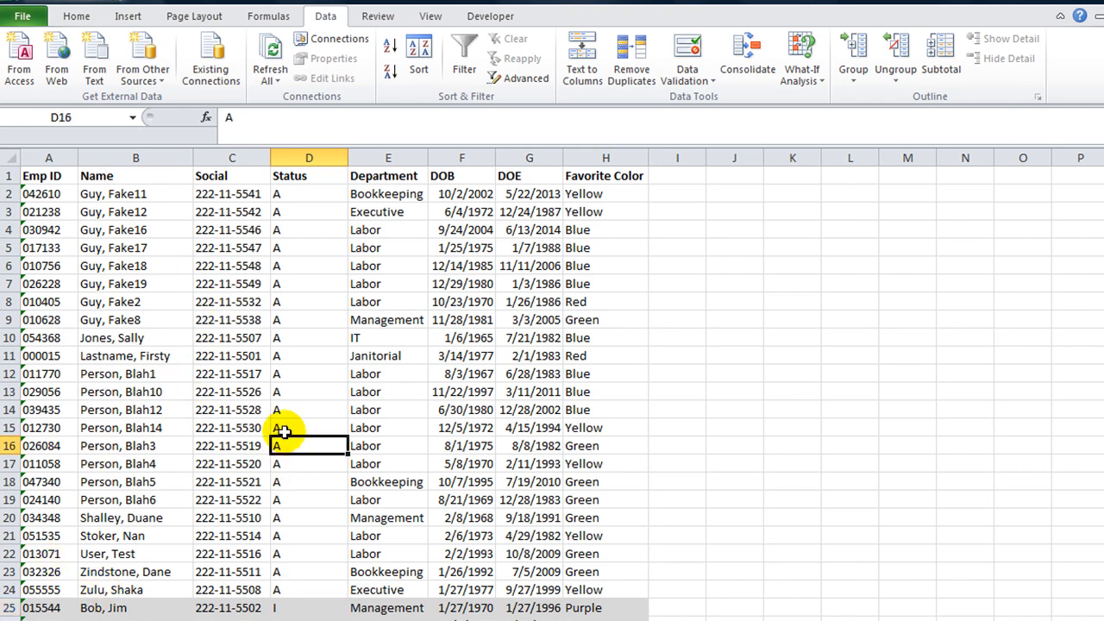
Step: In the VBA designer, add a checkbox to HideForm, widen the form and place it beside Sort Dropdown By
key(alt+F11)
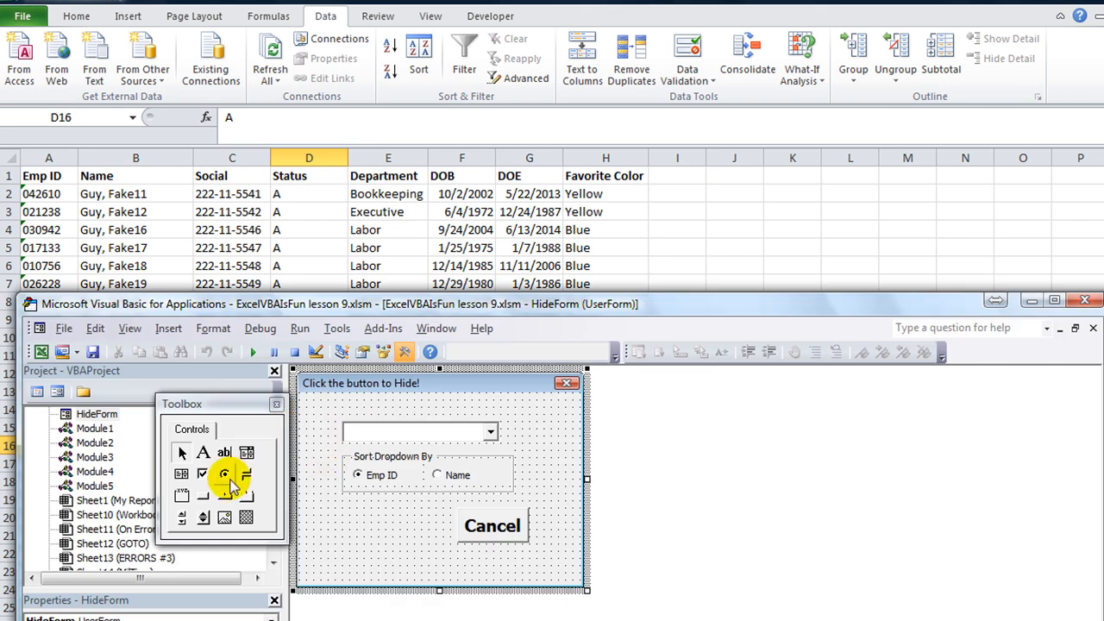
click(202, 475)
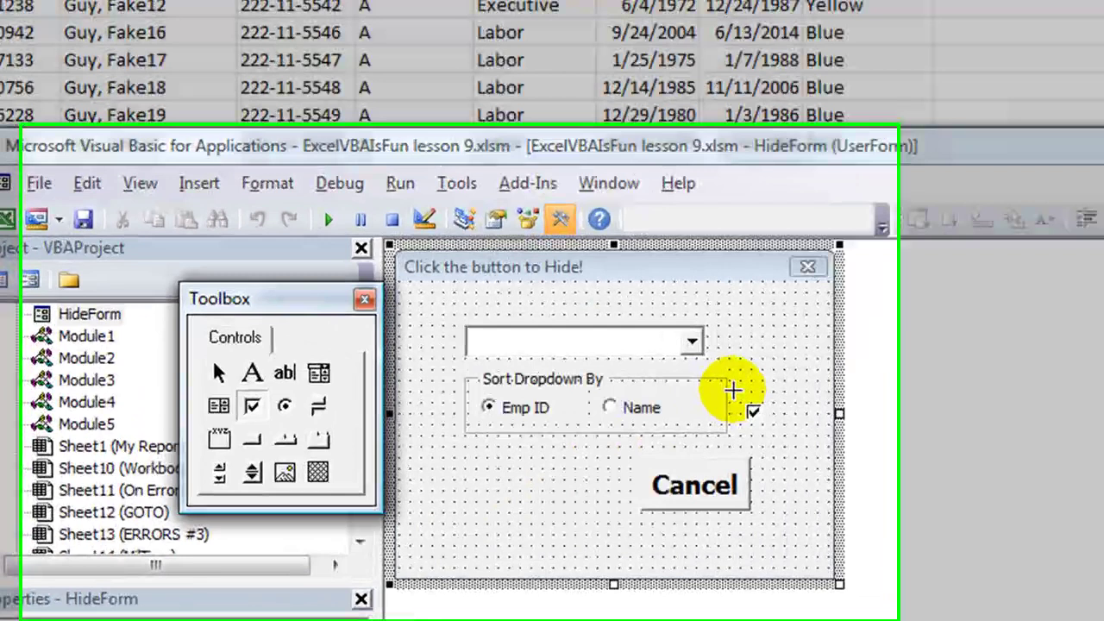
click(518, 466)
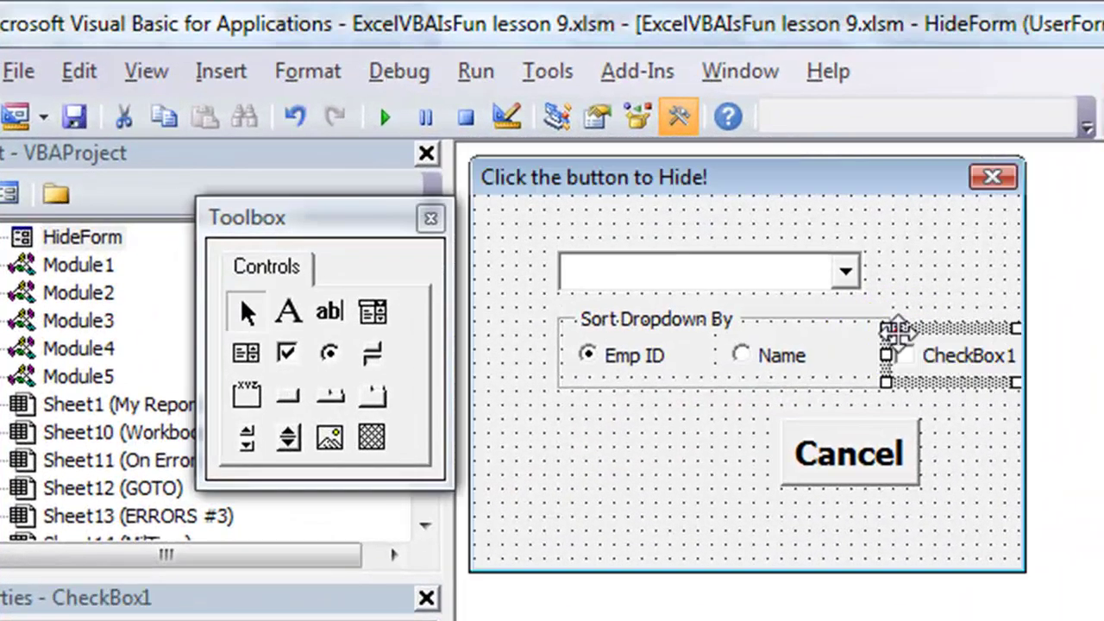
click(975, 302)
drag(1035, 363, 1100, 362)
click(1044, 365)
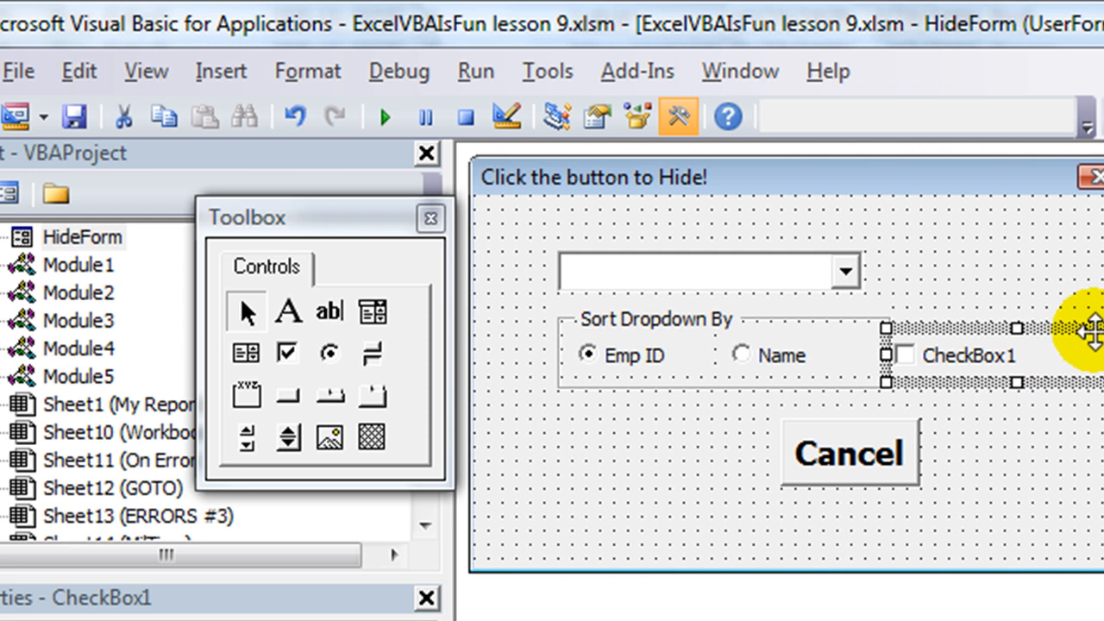
drag(887, 355, 816, 355)
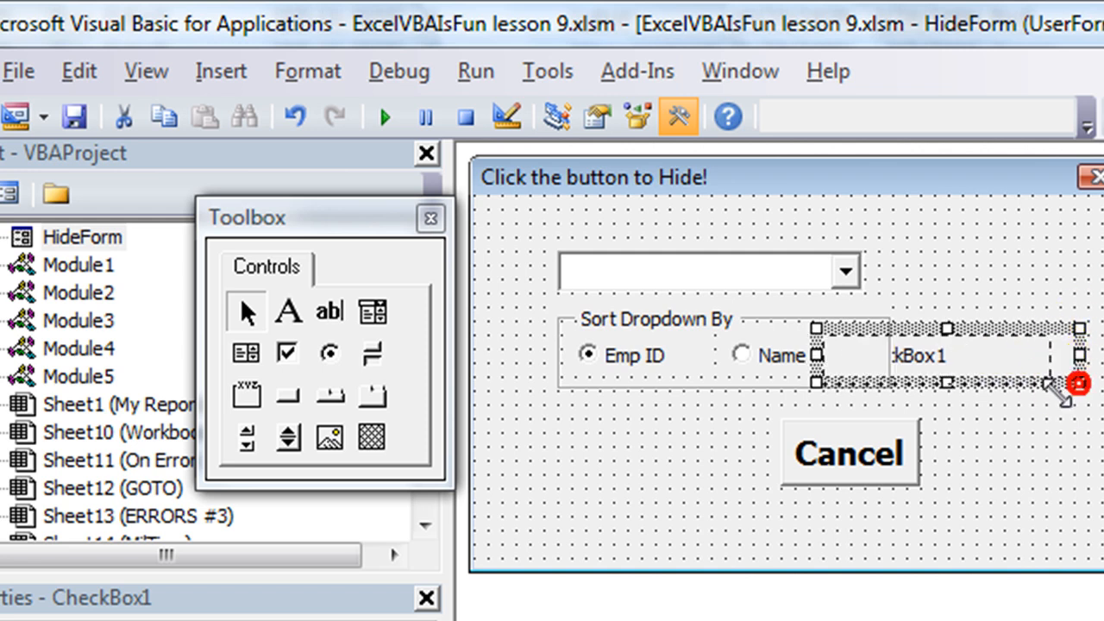
drag(1080, 384, 1019, 386)
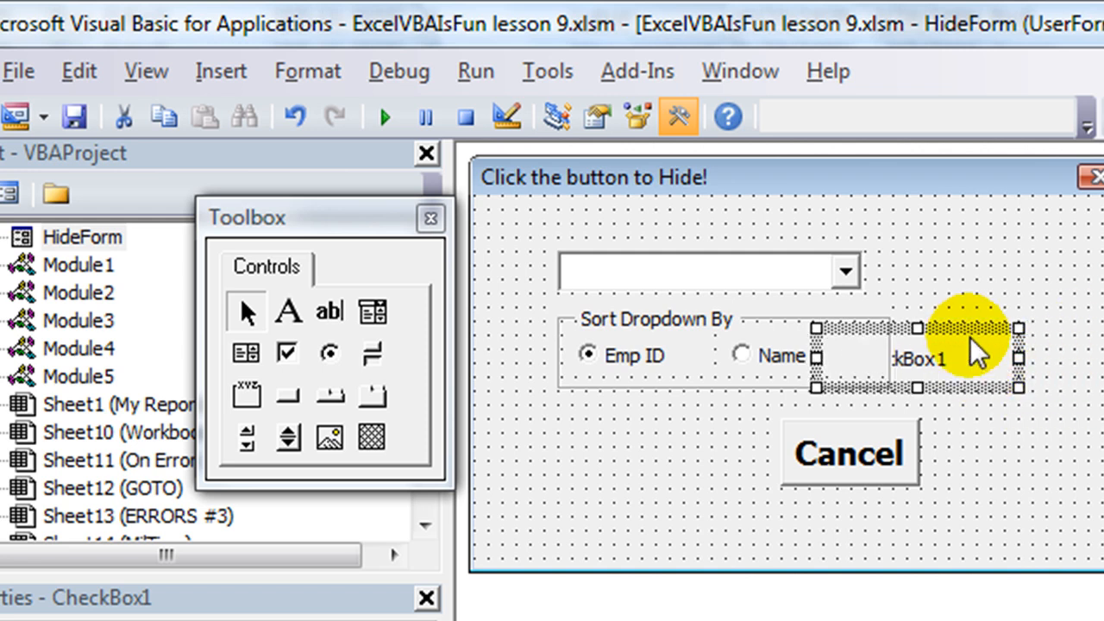
drag(977, 345, 1059, 341)
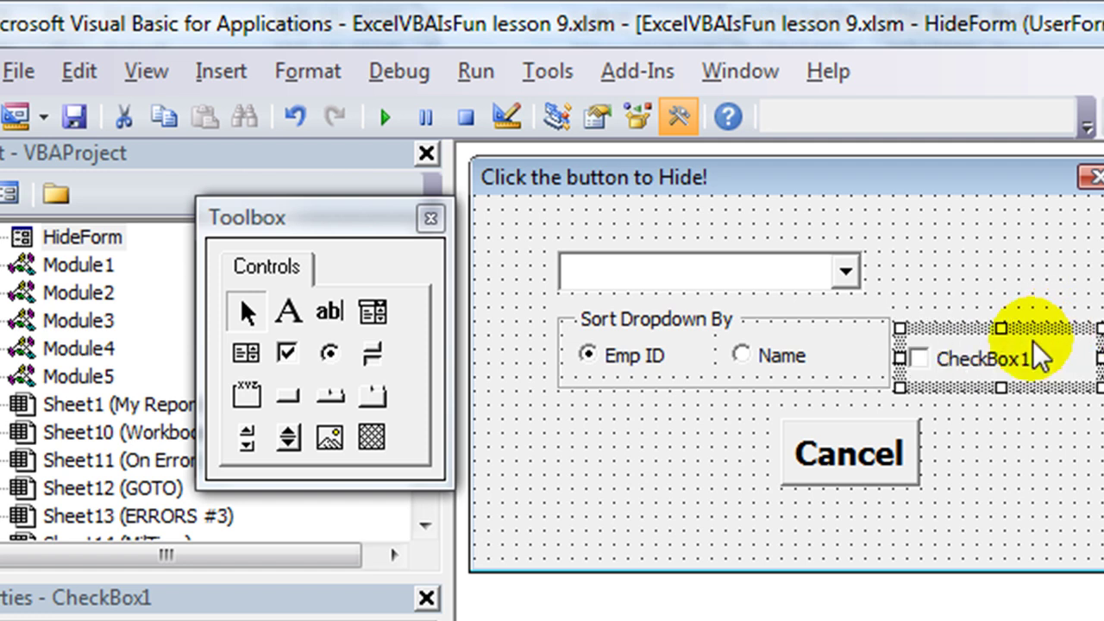
Step: Change the checkbox caption from CheckBox1 to Include Inactive?
click(931, 371)
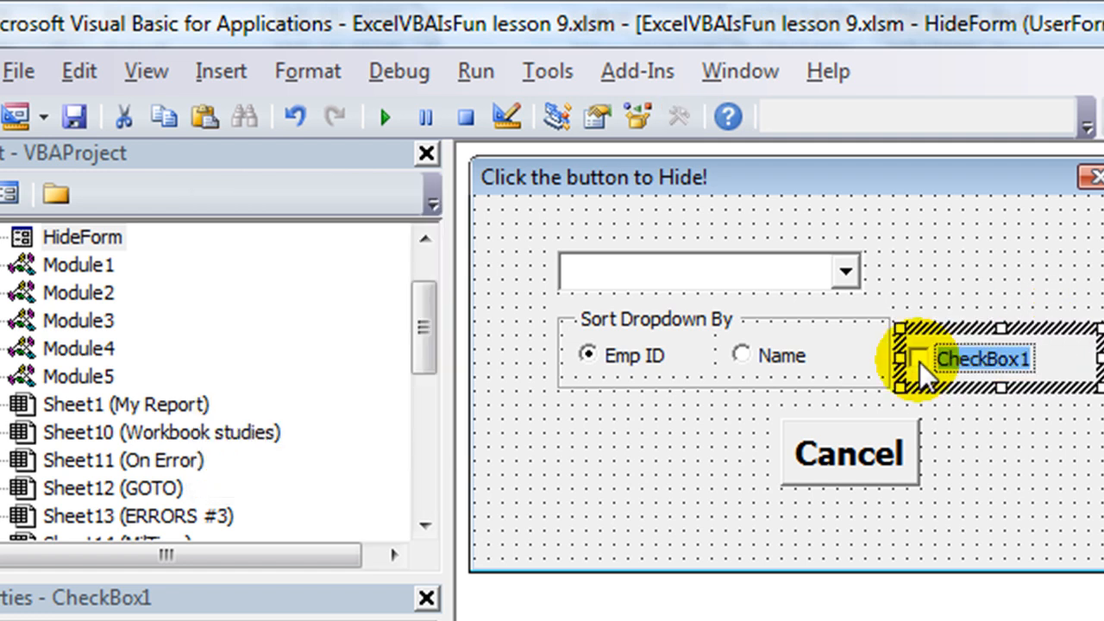
key(BackSpace)
text(ude)
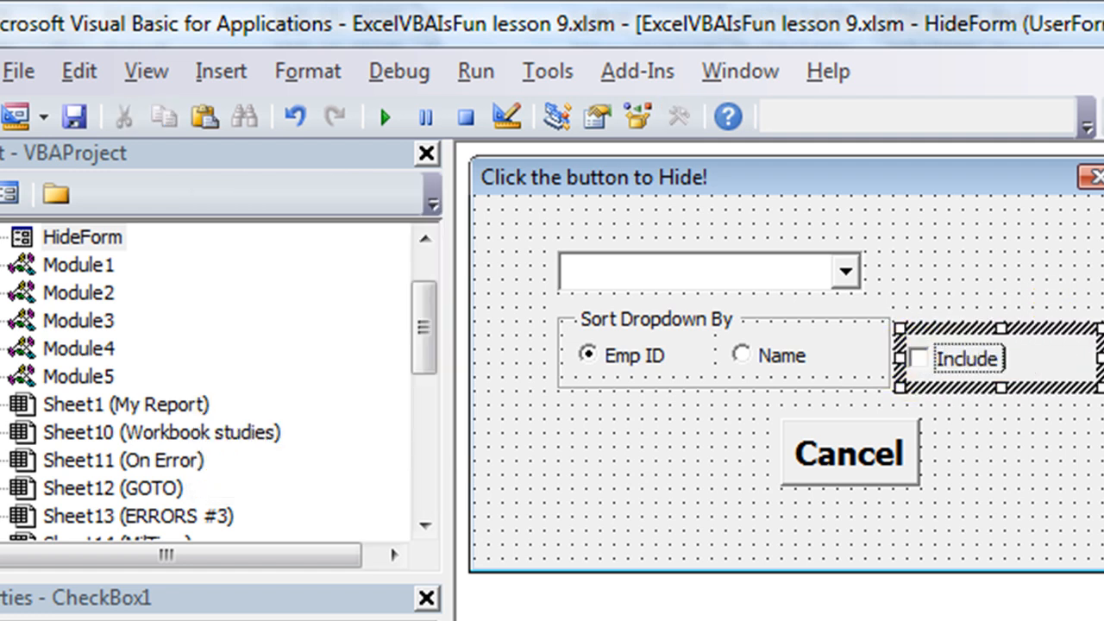
text( Inactive?)
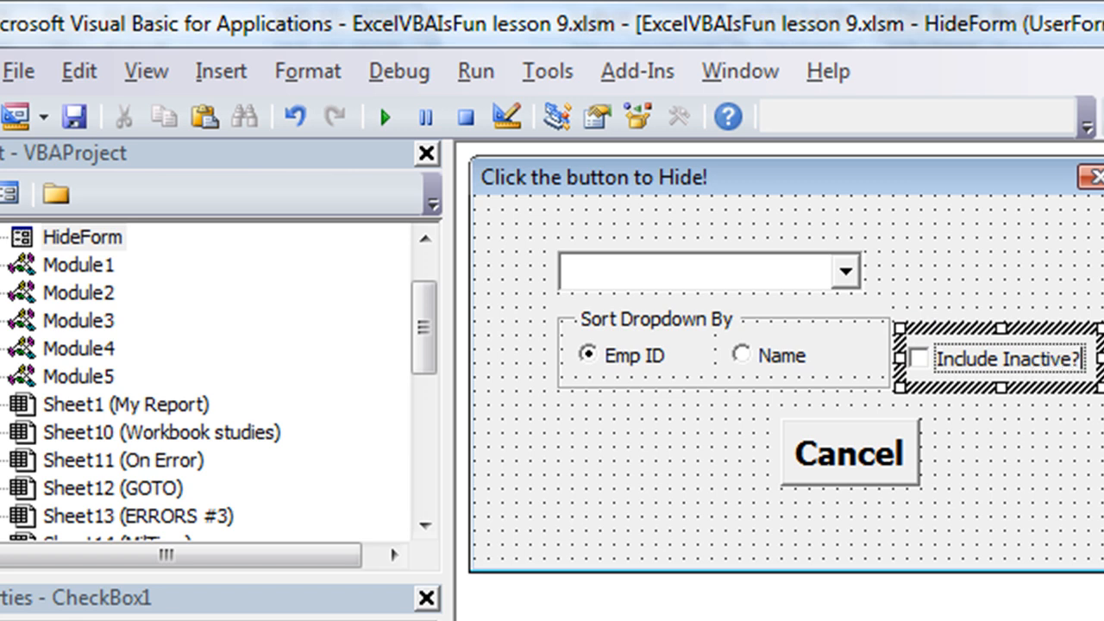
click(1024, 431)
click(1023, 369)
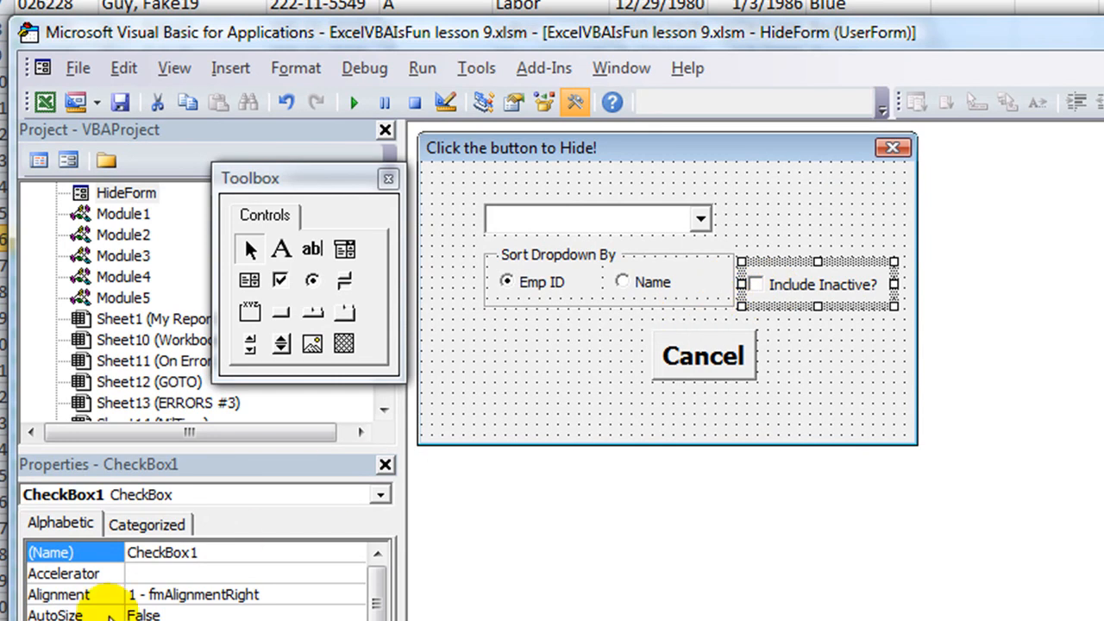
Step: Set the checkbox's (Name) property from CheckBox1 to cbIncludeInactive
click(211, 553)
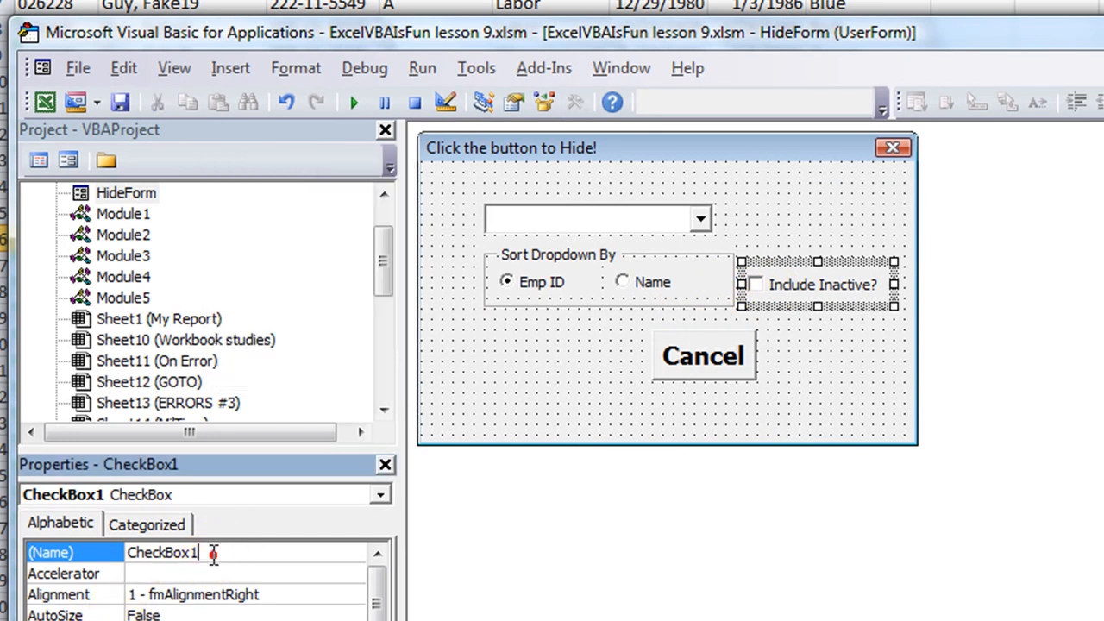
double_click(213, 553)
text(cbIncludeInactive)
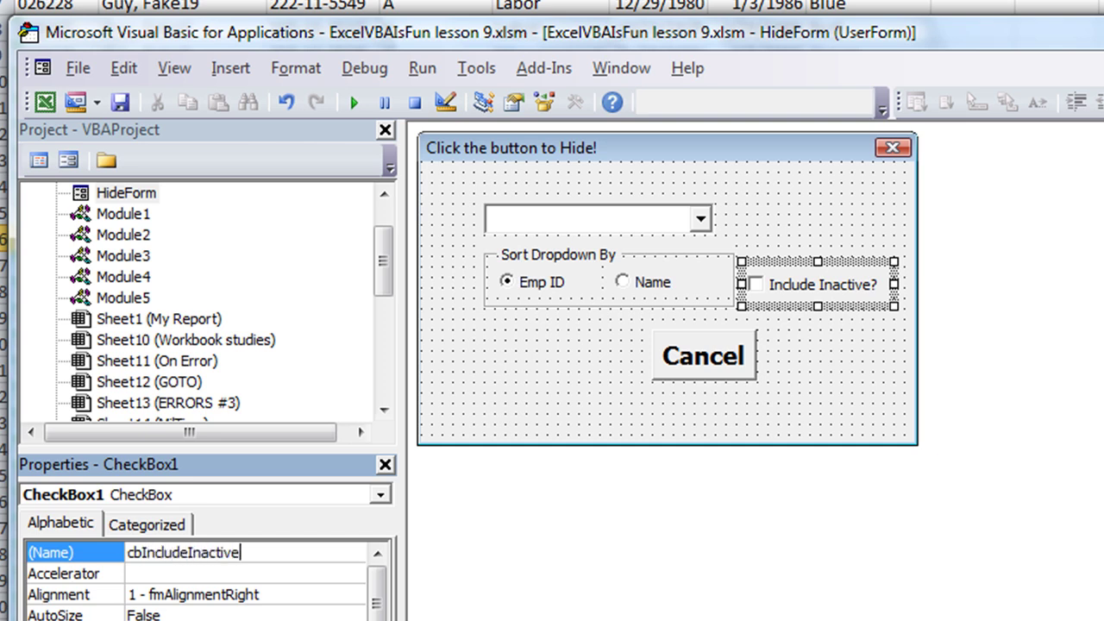
click(705, 510)
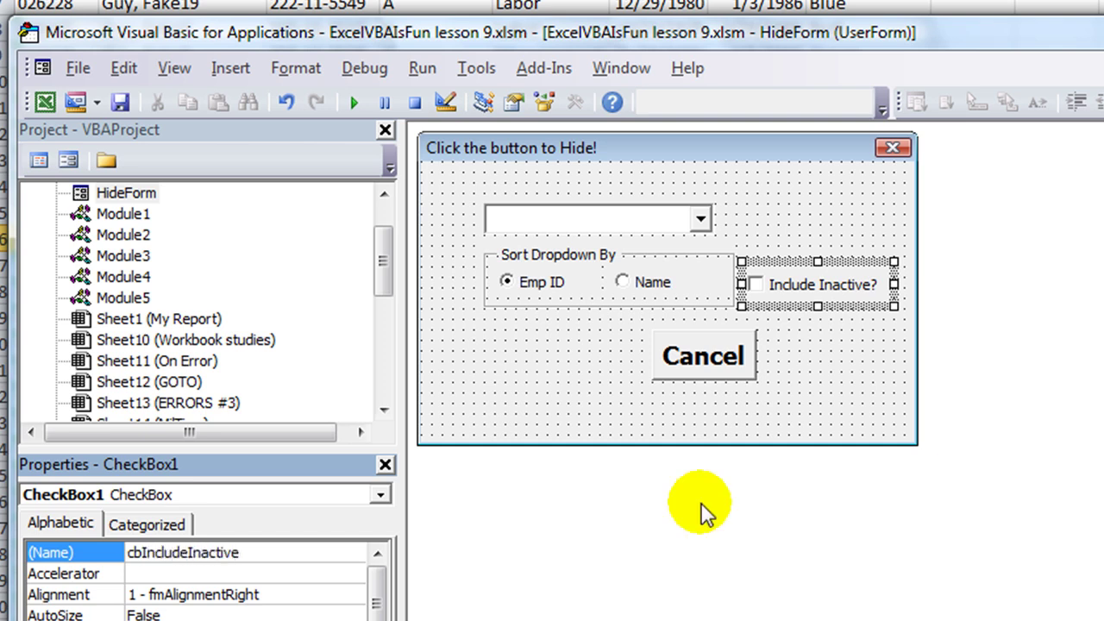
click(857, 343)
click(837, 285)
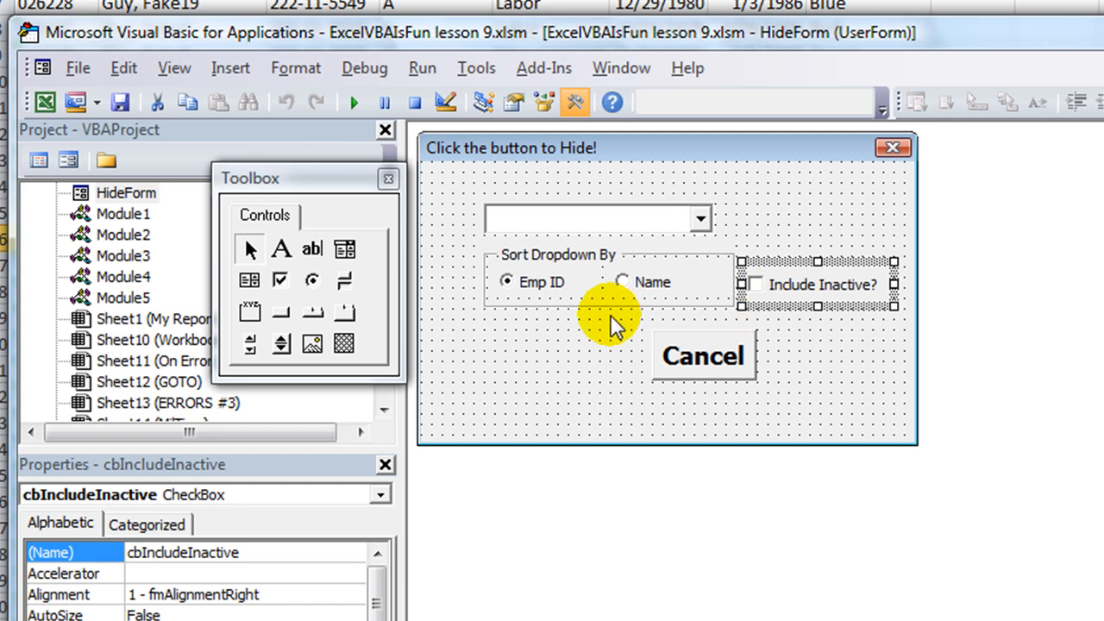
Step: Go to Module5's LoadCmb and add the comment 'if inactive. . . after cmbEmp.Clear
double_click(507, 350)
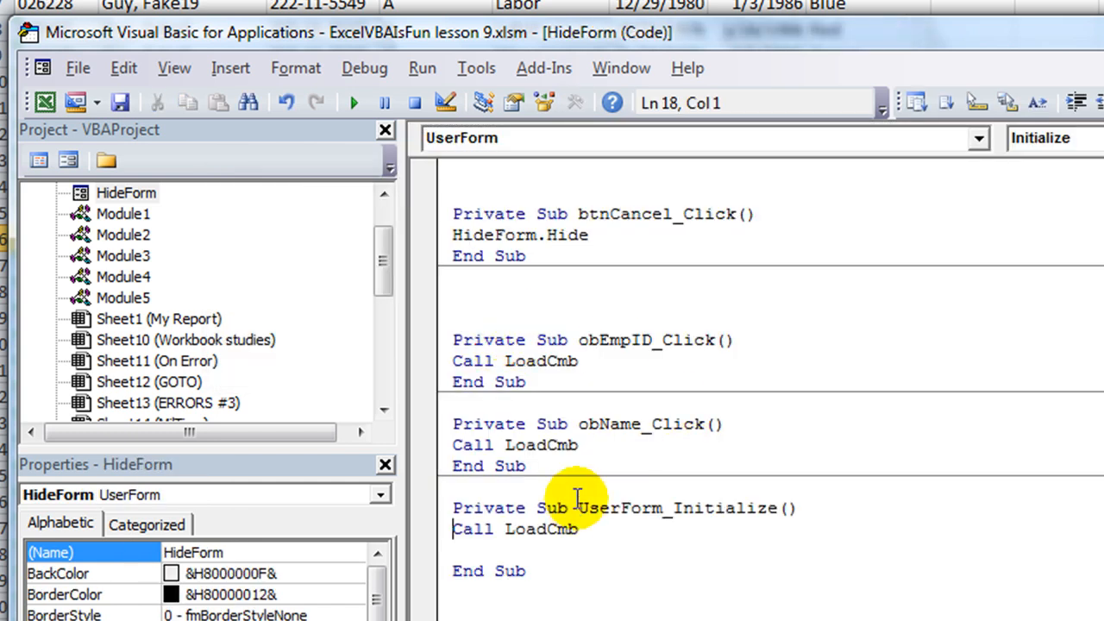
click(454, 529)
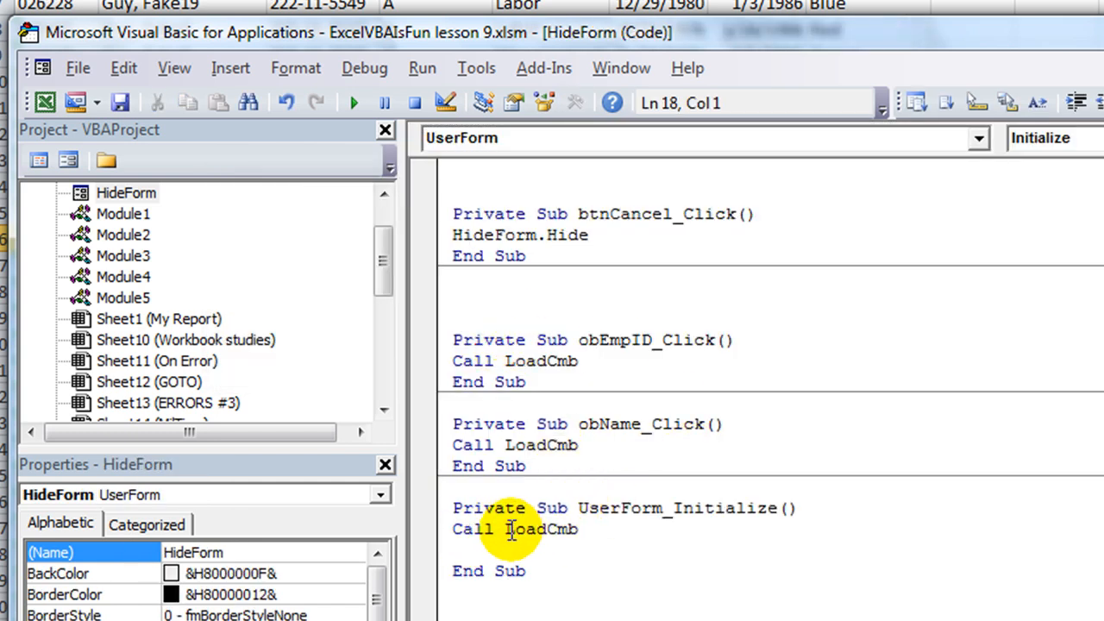
double_click(123, 298)
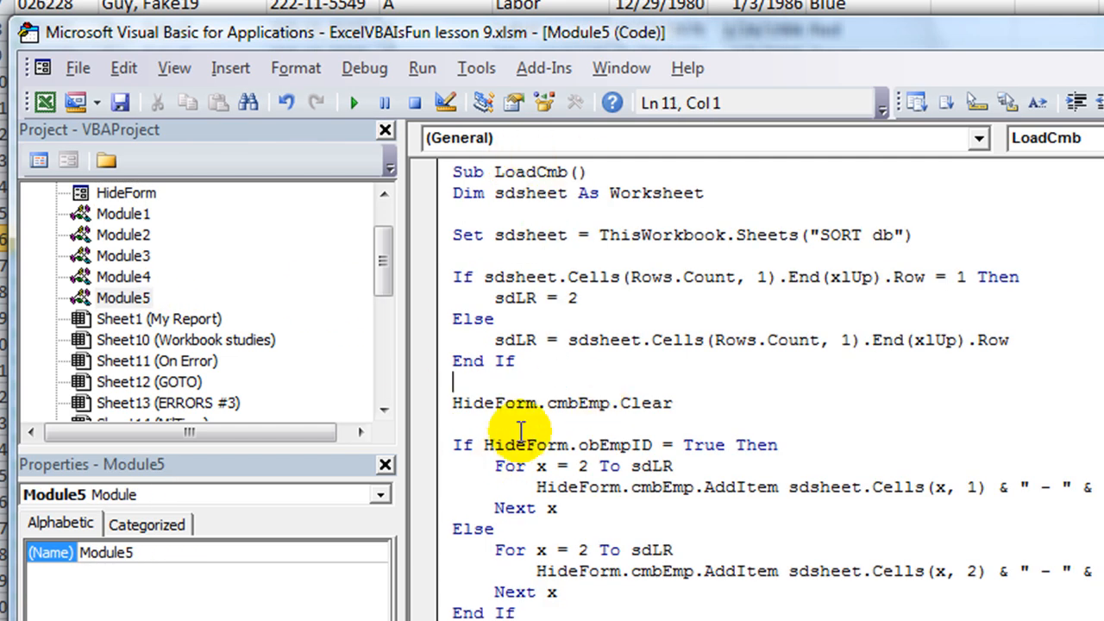
click(590, 424)
key(Return)
key(Return)
text('if inactive. . .)
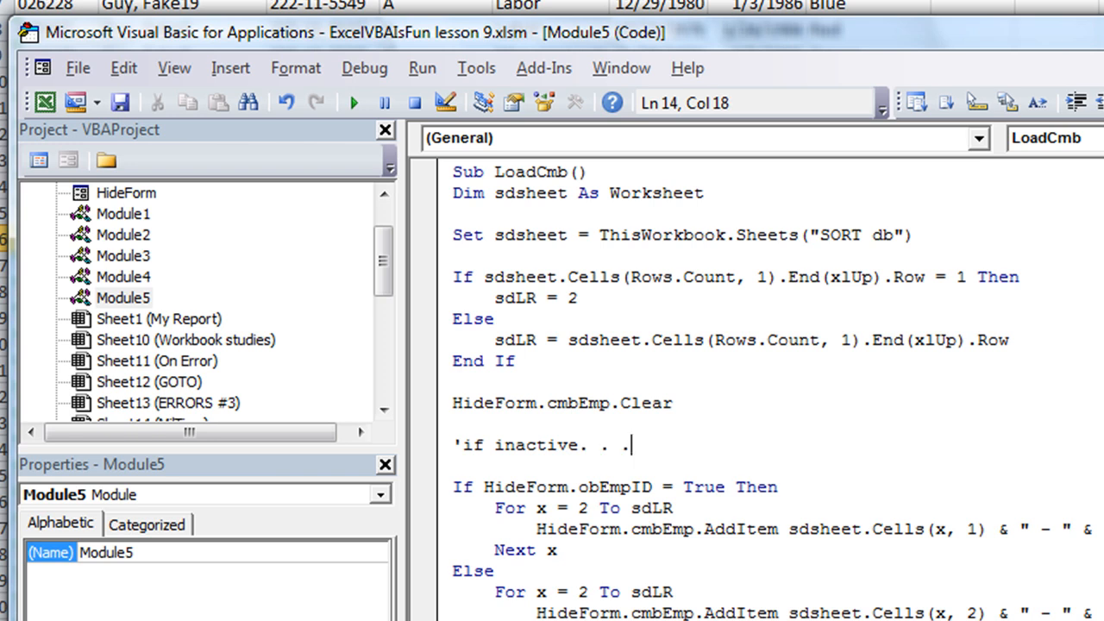
key(Return)
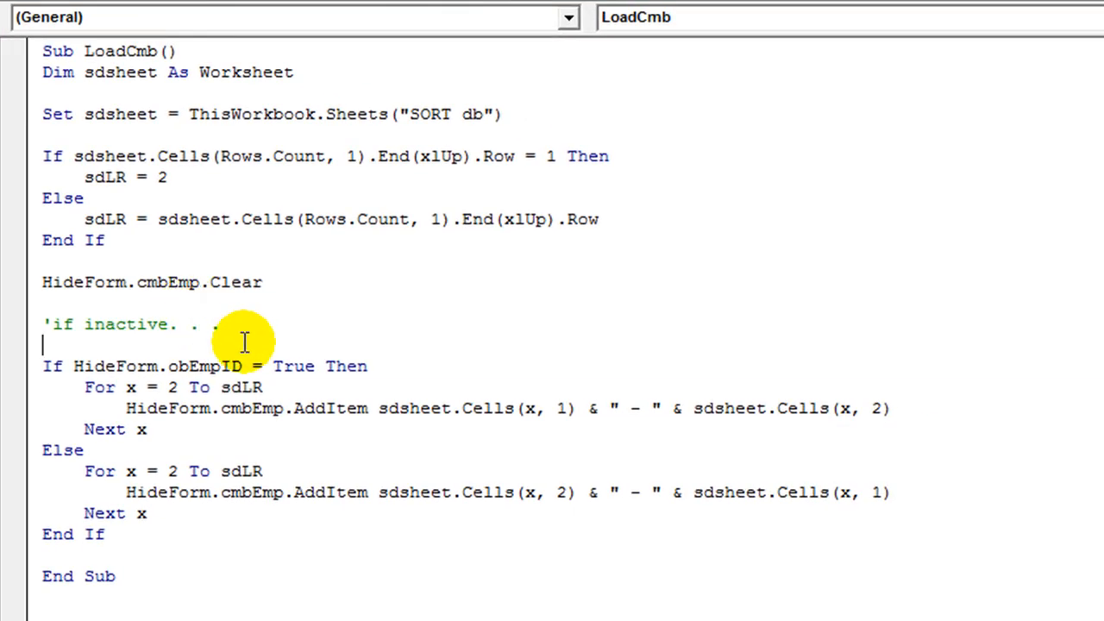
text(if hideform)
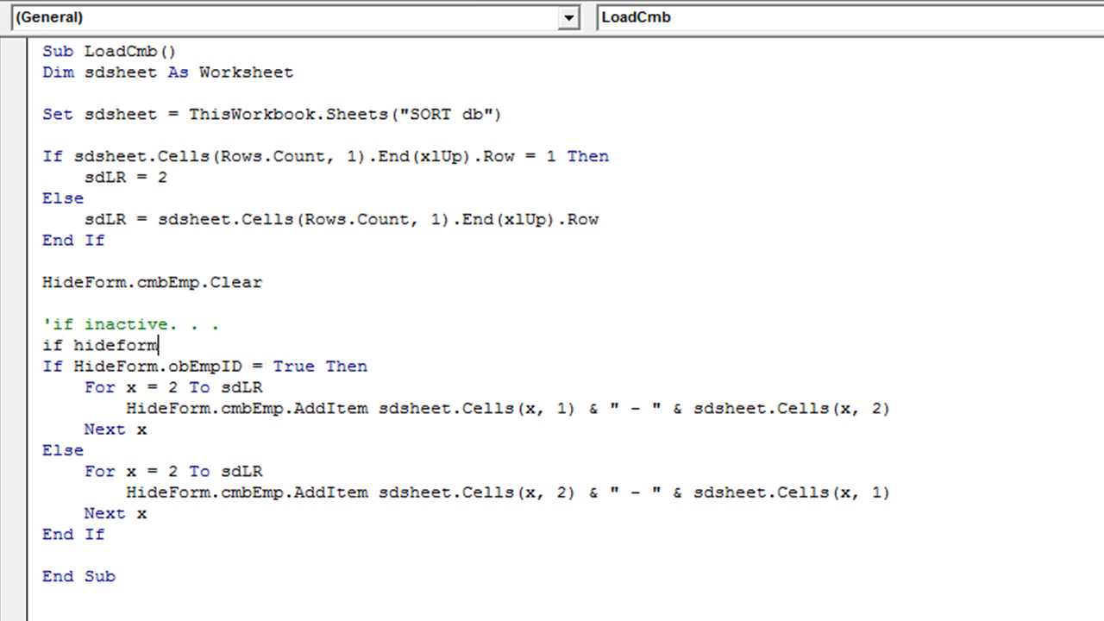
text(.cb)
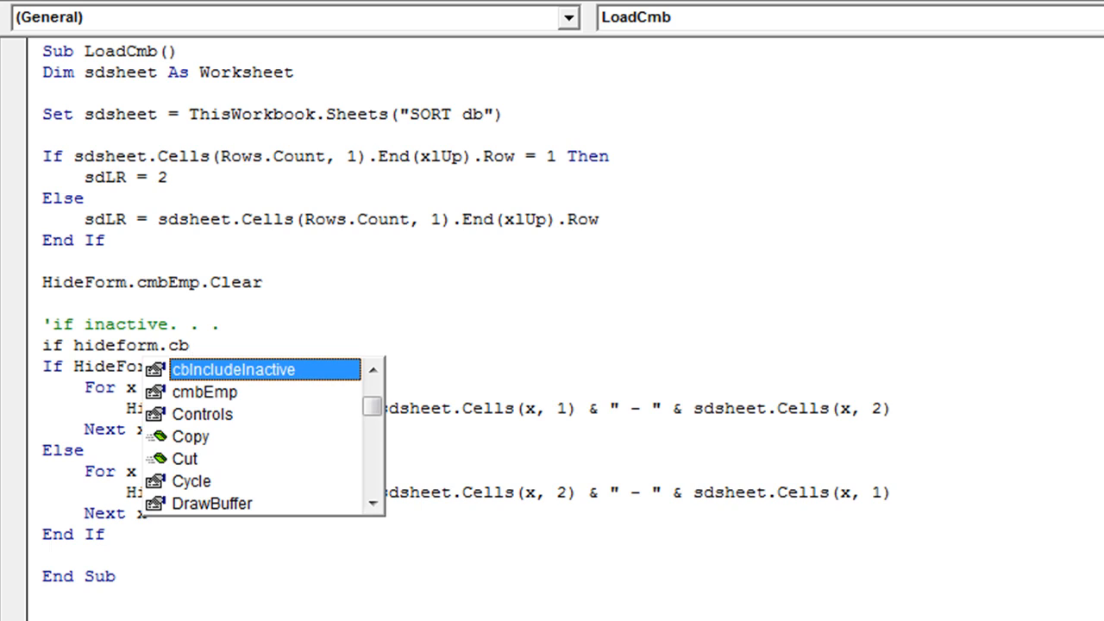
text(=true then)
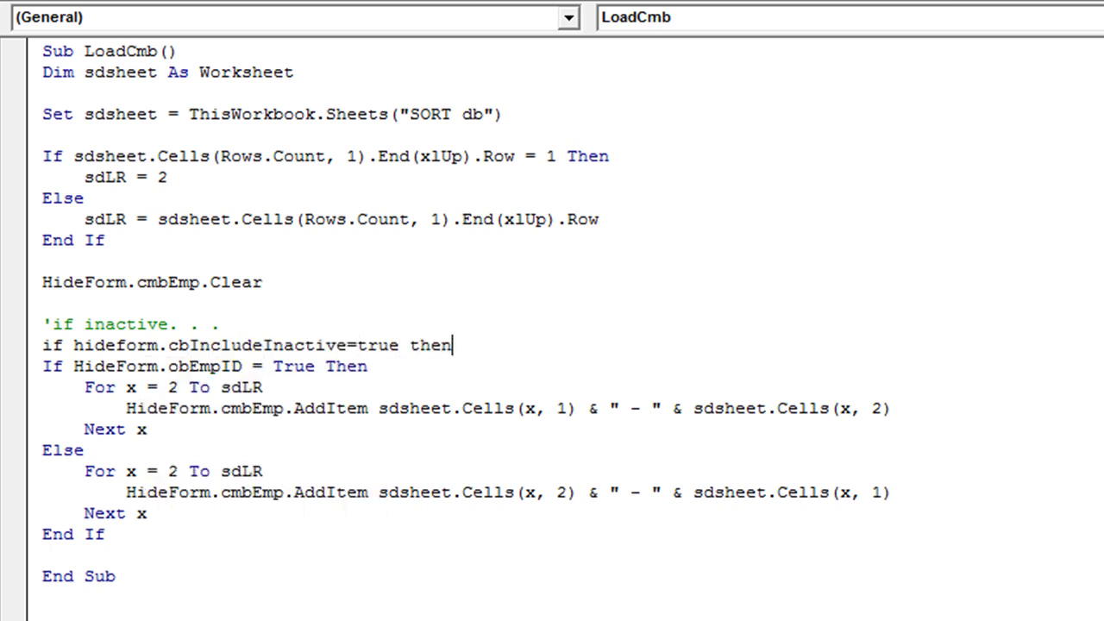
Step: Add the line If HideForm.cbIncludeInactive = True Then below the comment
key(Return)
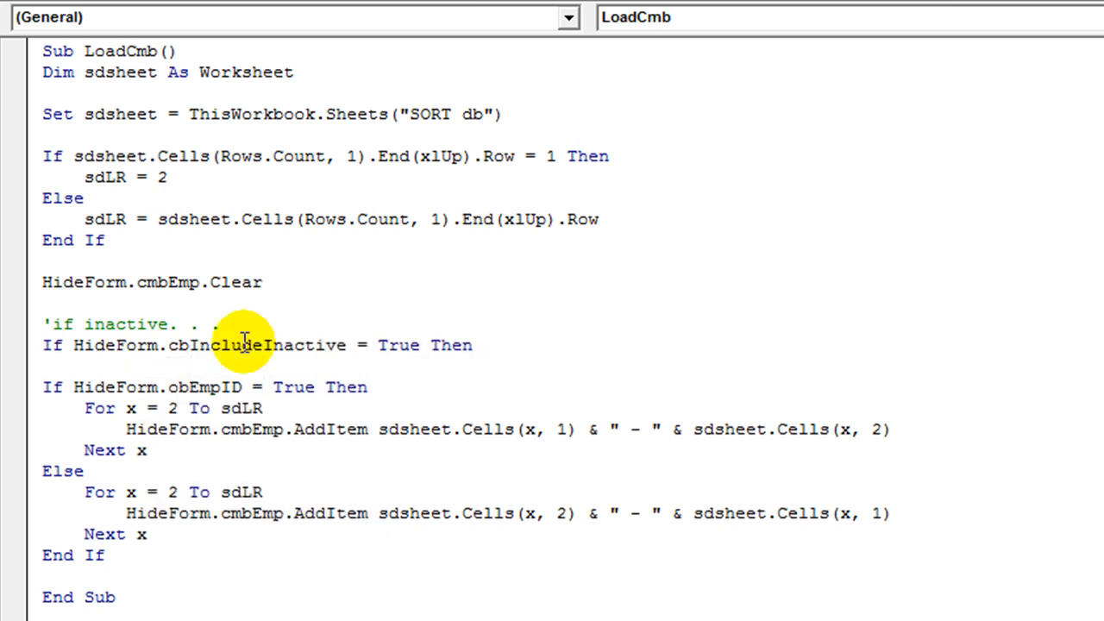
click(43, 387)
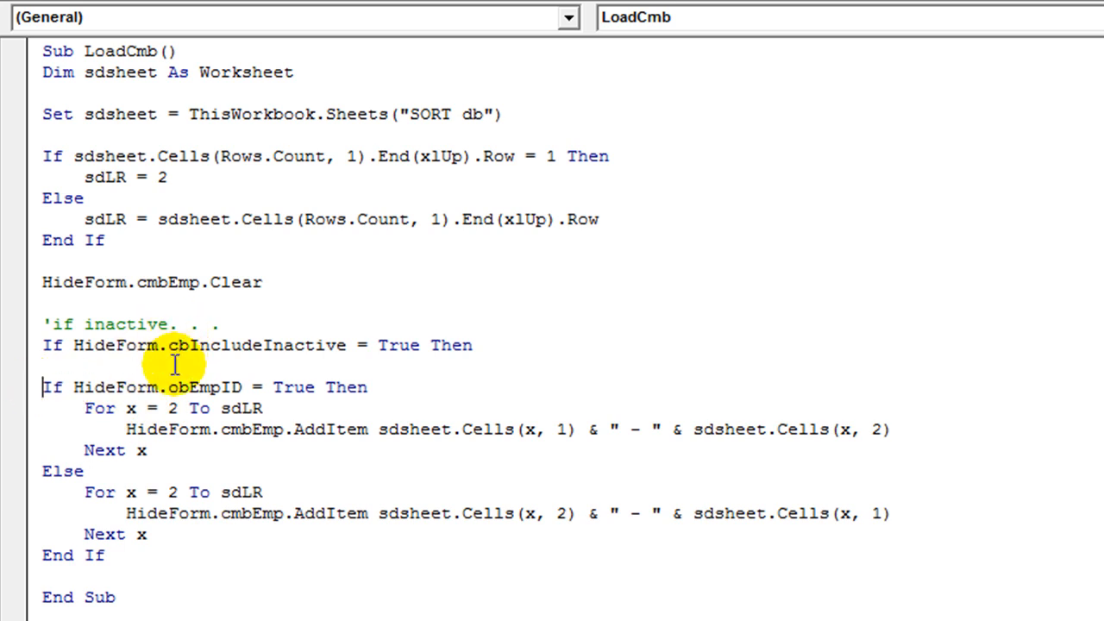
click(175, 364)
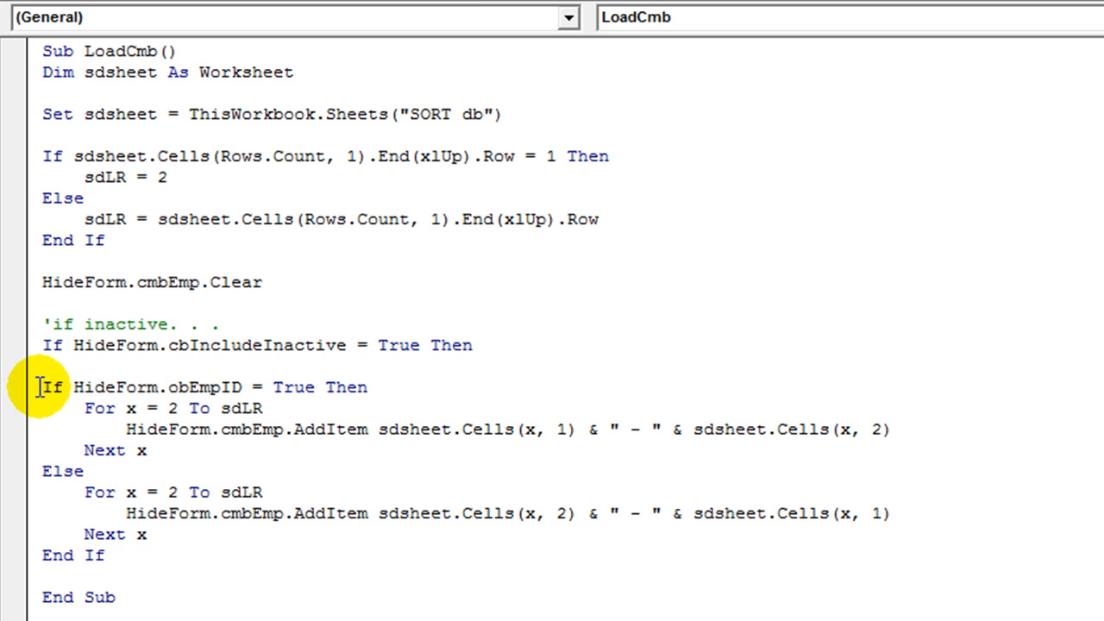
Step: Indent the existing sort-order If block inside the new cbIncludeInactive If
drag(30, 387, 30, 557)
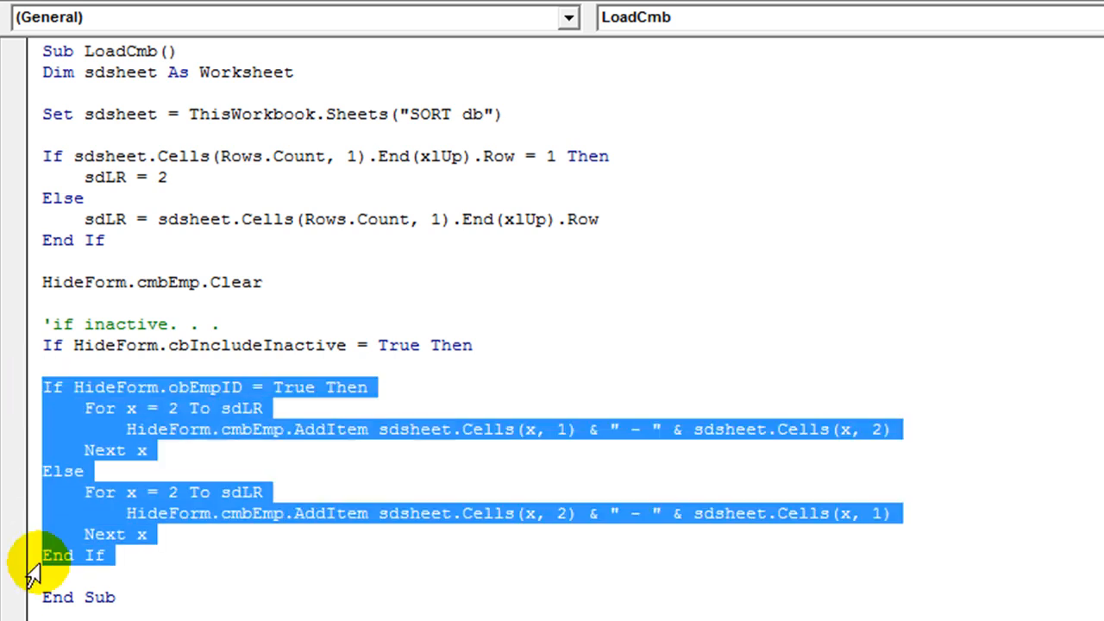
key(Tab)
click(217, 556)
click(504, 342)
key(Delete)
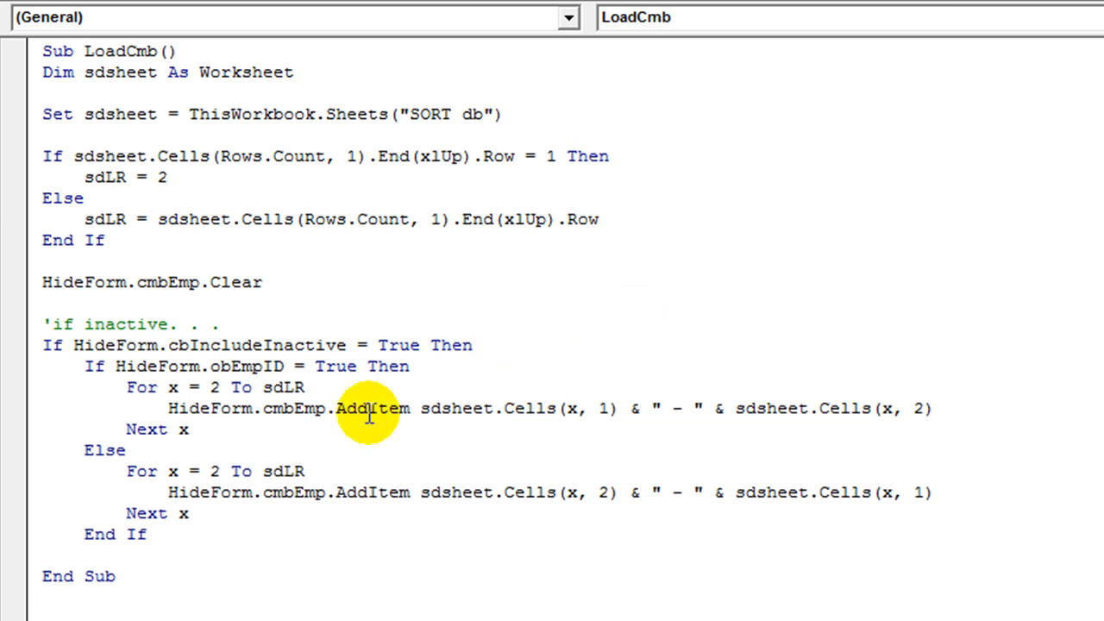
click(86, 366)
key(Return)
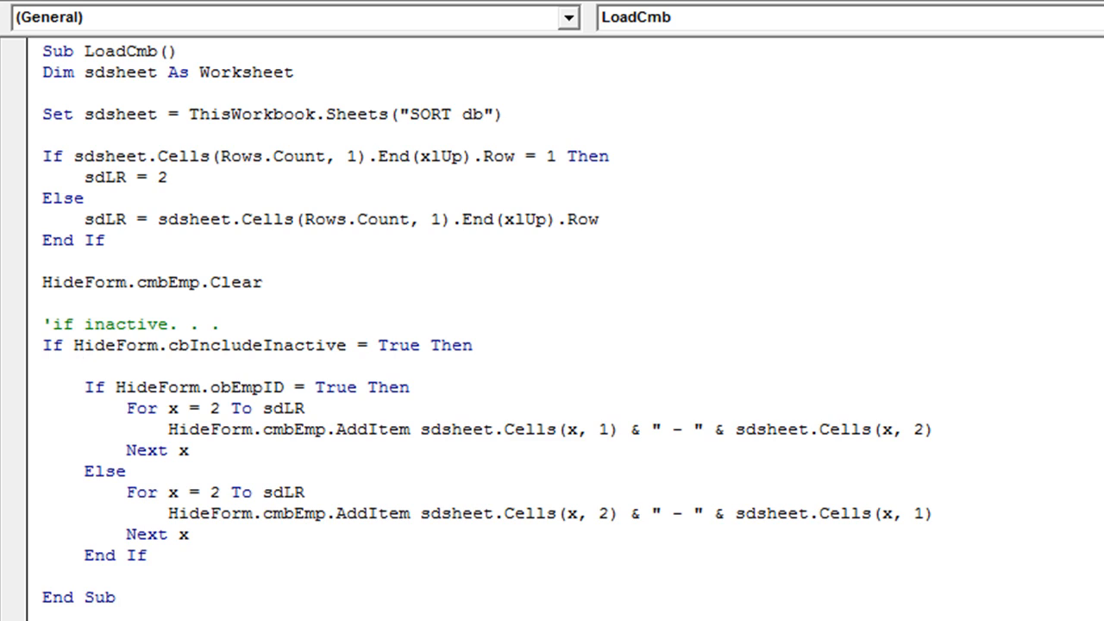
key(Up)
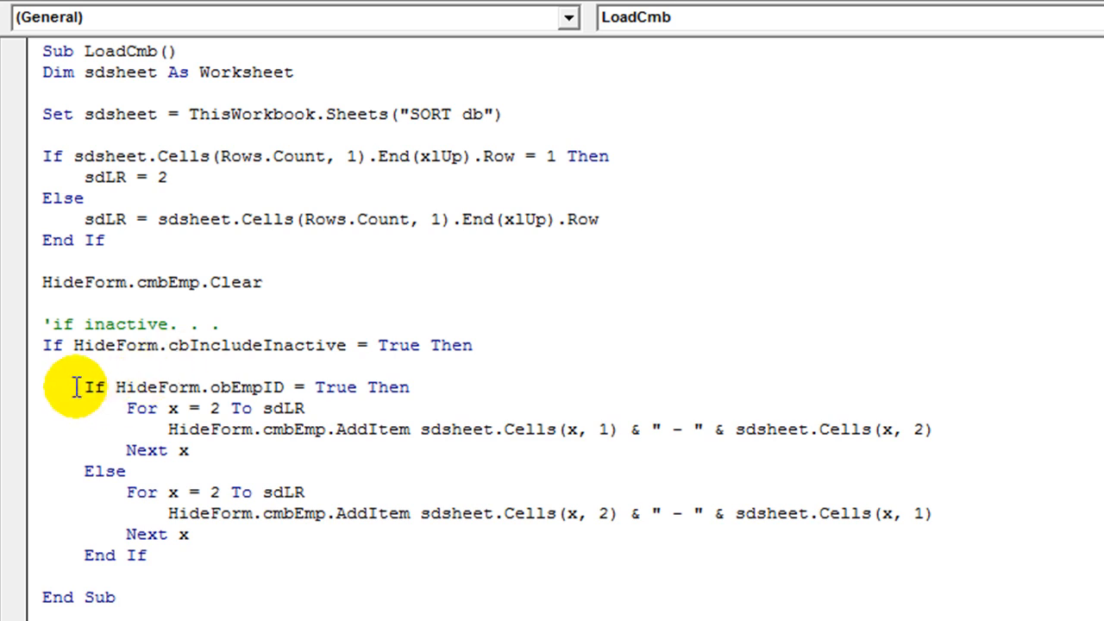
Step: Duplicate the sort-order block as an Else branch and close it with End If
drag(84, 386, 354, 557)
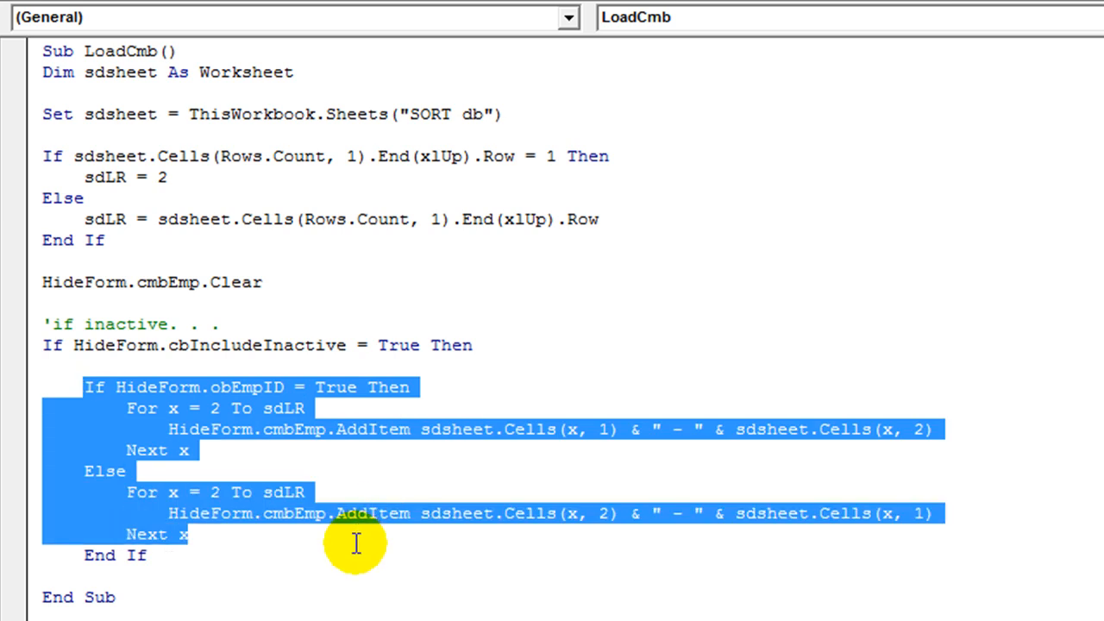
key(ctrl+c)
click(86, 366)
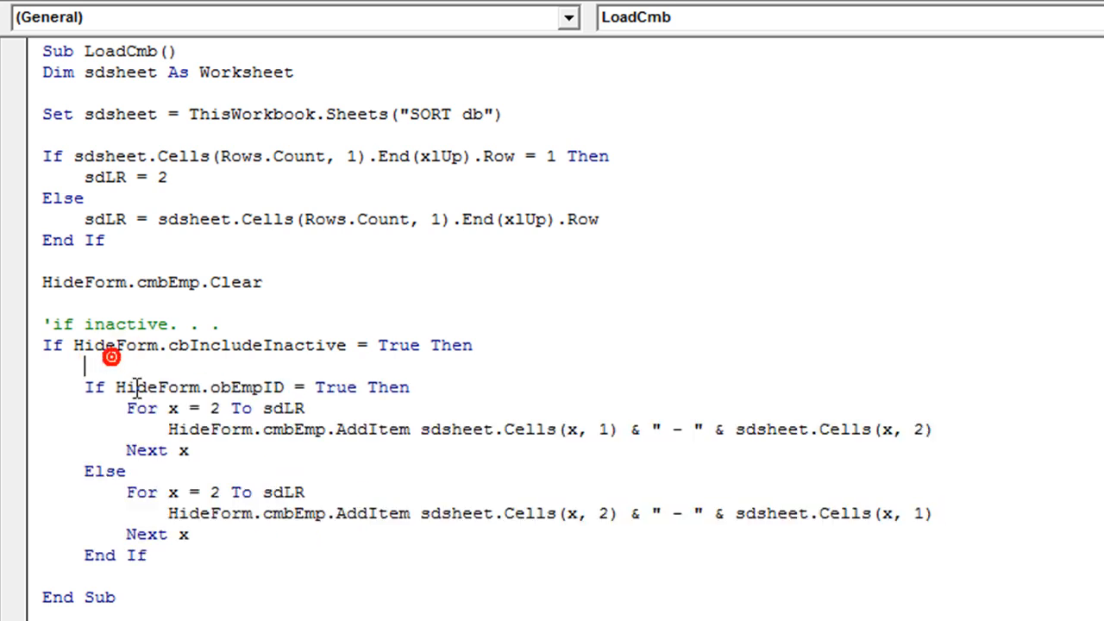
key(ctrl+v)
key(Return)
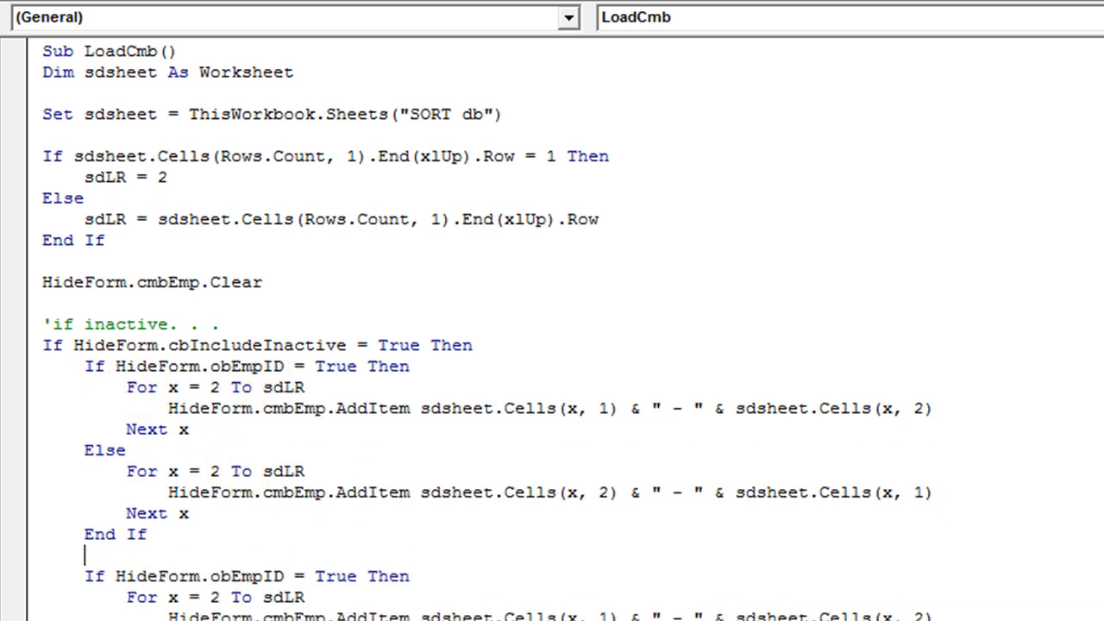
text(else)
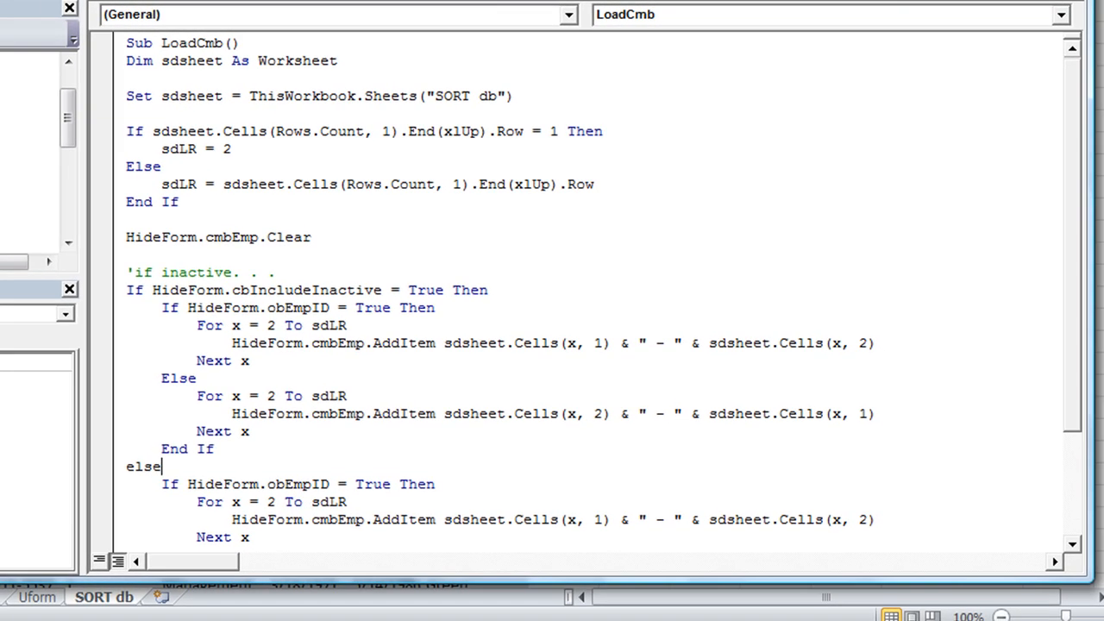
scroll(312, 313, down, 3)
click(173, 504)
text(endif)
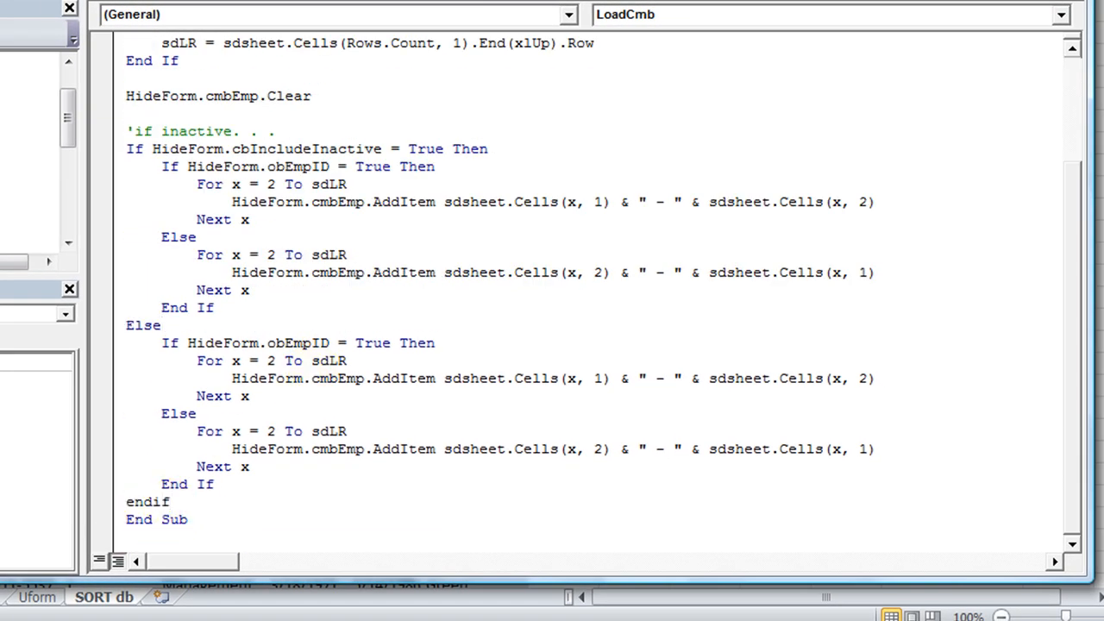
key(Return)
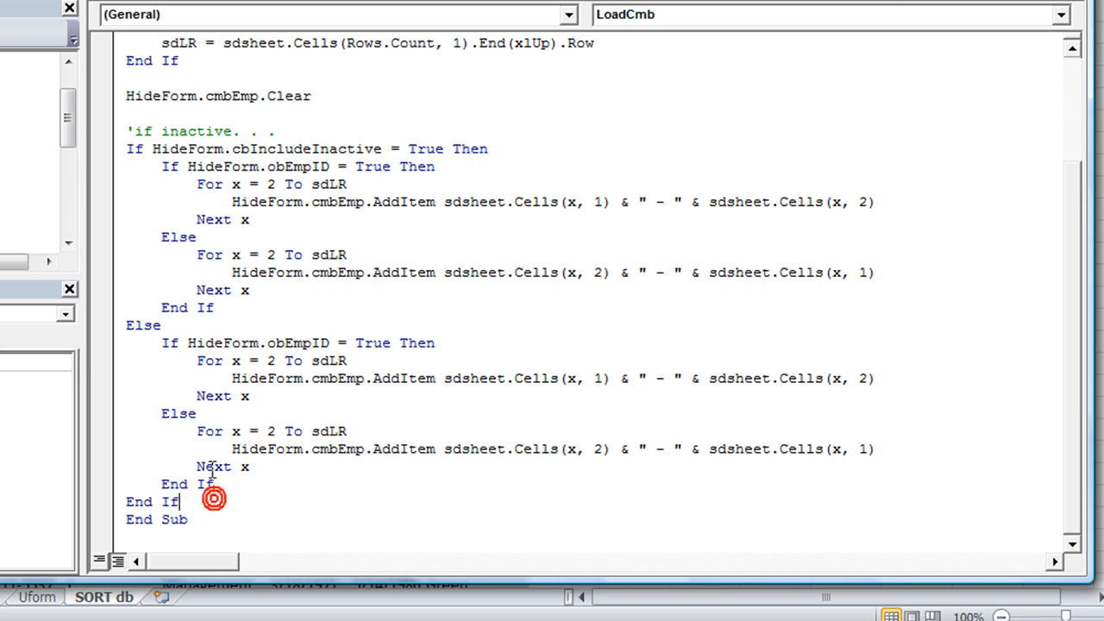
key(Return)
scroll(216, 362, up, 5)
scroll(215, 328, down, 4)
scroll(226, 321, down, 1)
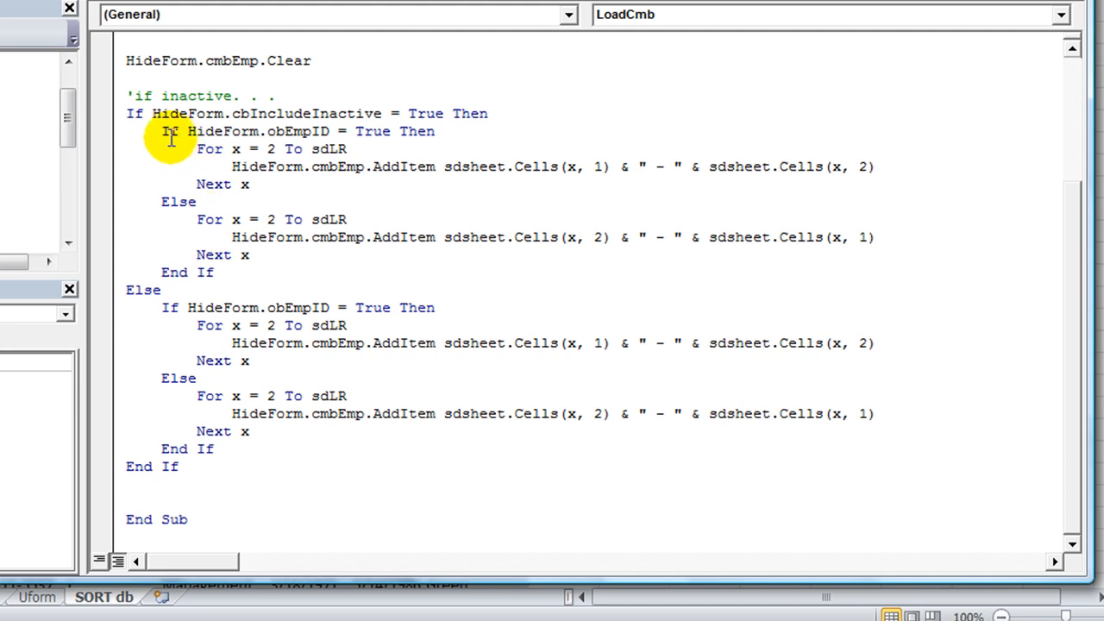
Step: Review the inactive and active-only branches around the obEmpID If line
drag(163, 132, 237, 270)
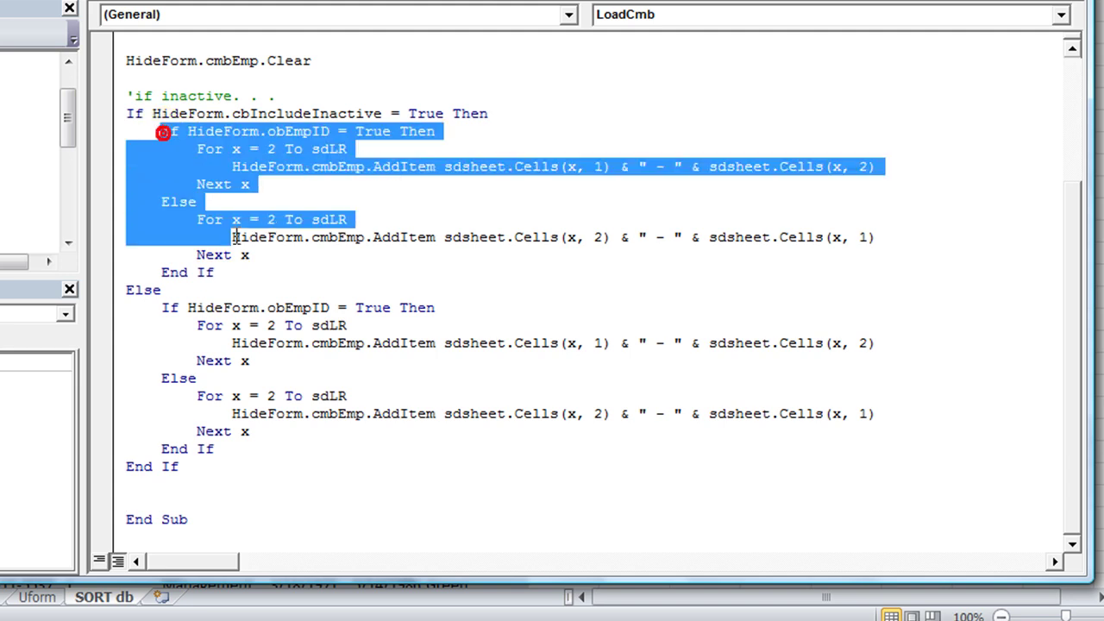
click(232, 281)
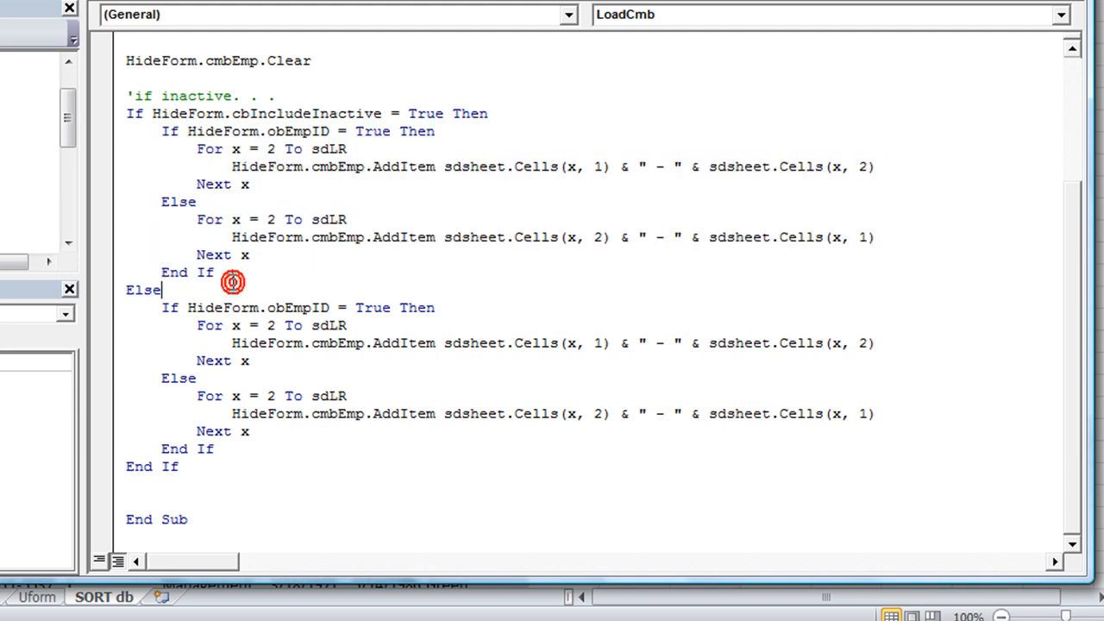
double_click(149, 290)
click(226, 292)
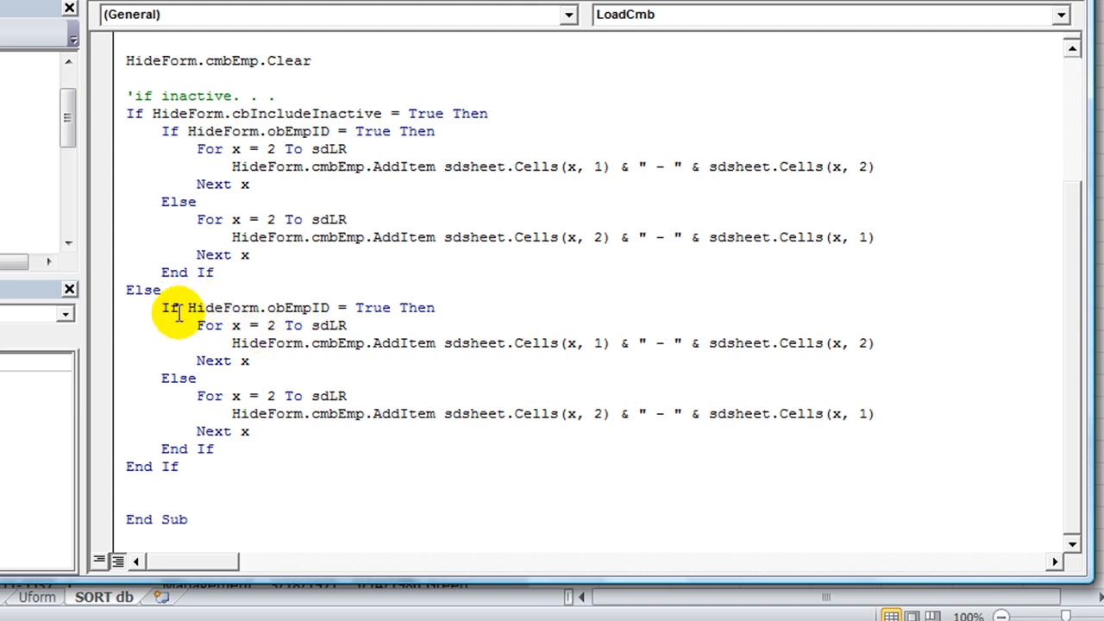
double_click(233, 307)
double_click(296, 307)
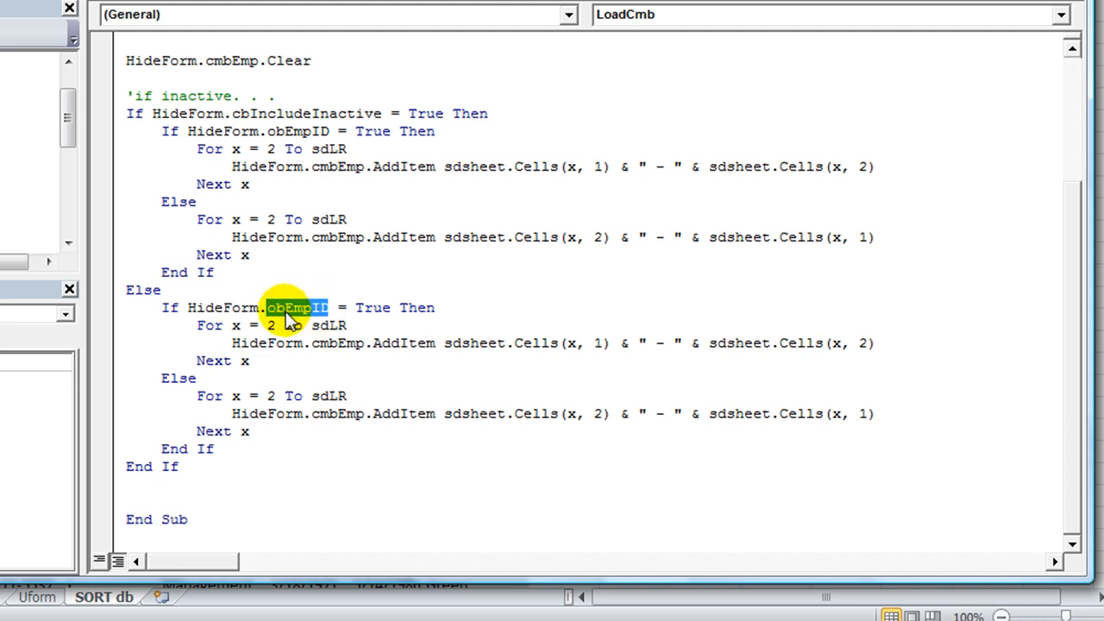
click(460, 307)
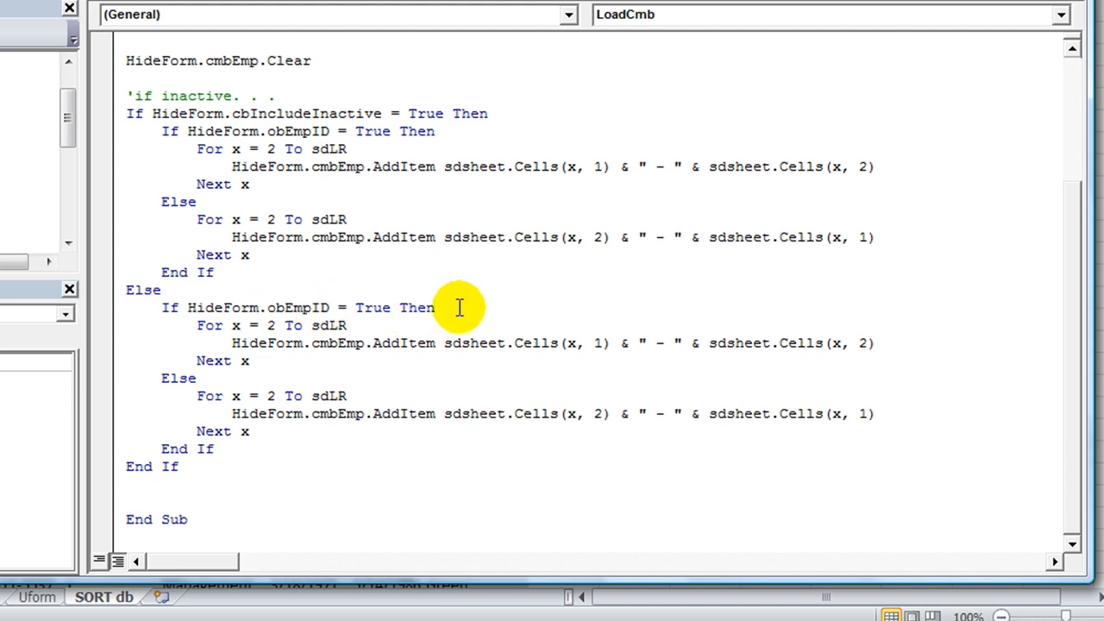
key(Return)
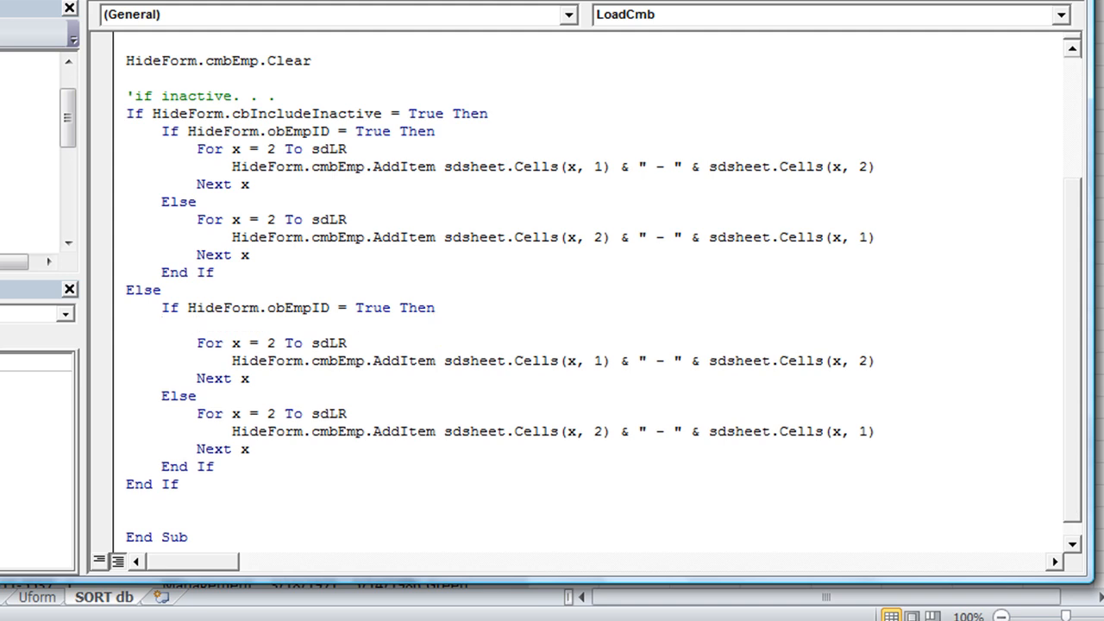
click(459, 308)
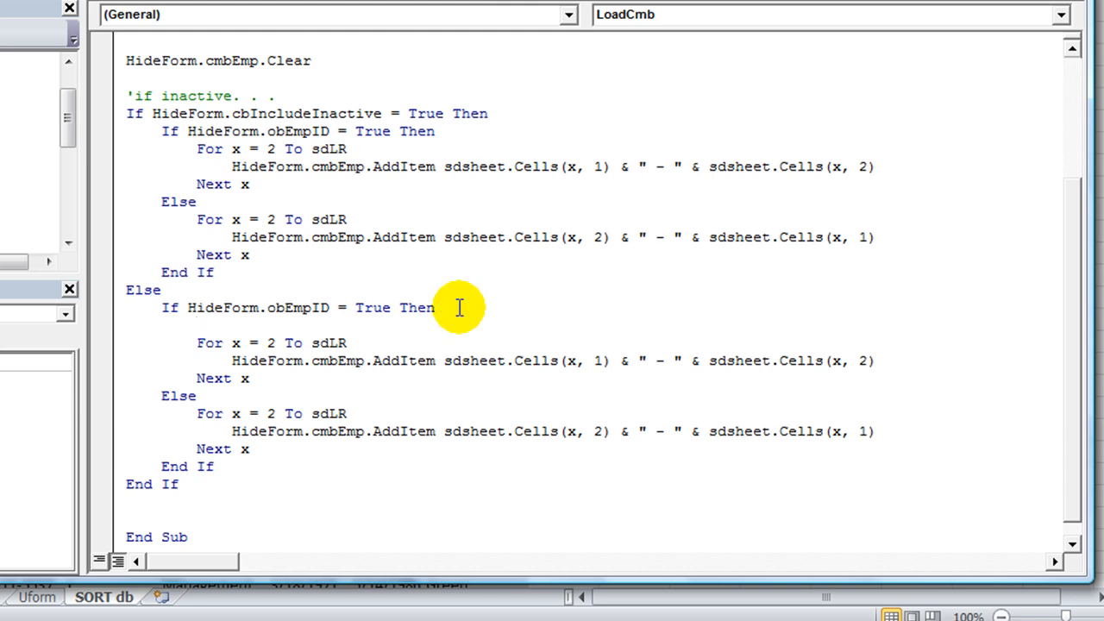
key(Delete)
Step: Wrap the ID loop's AddItem in If sdsheet.Cells(x, 4) = "A" Then … End If
click(428, 323)
key(Return)
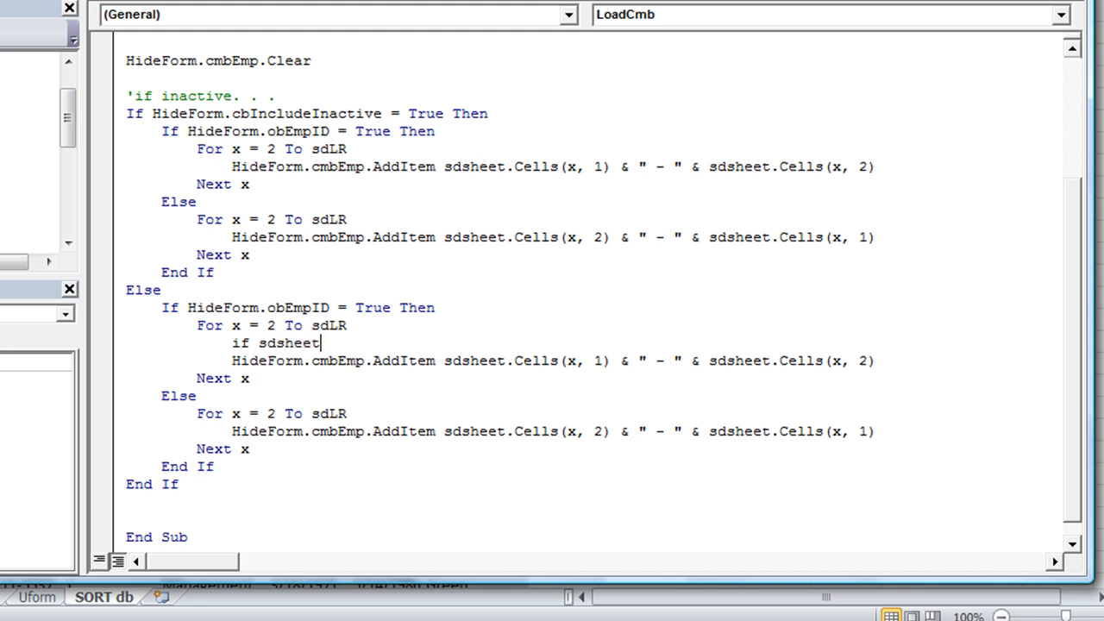
text(t.cells(x)
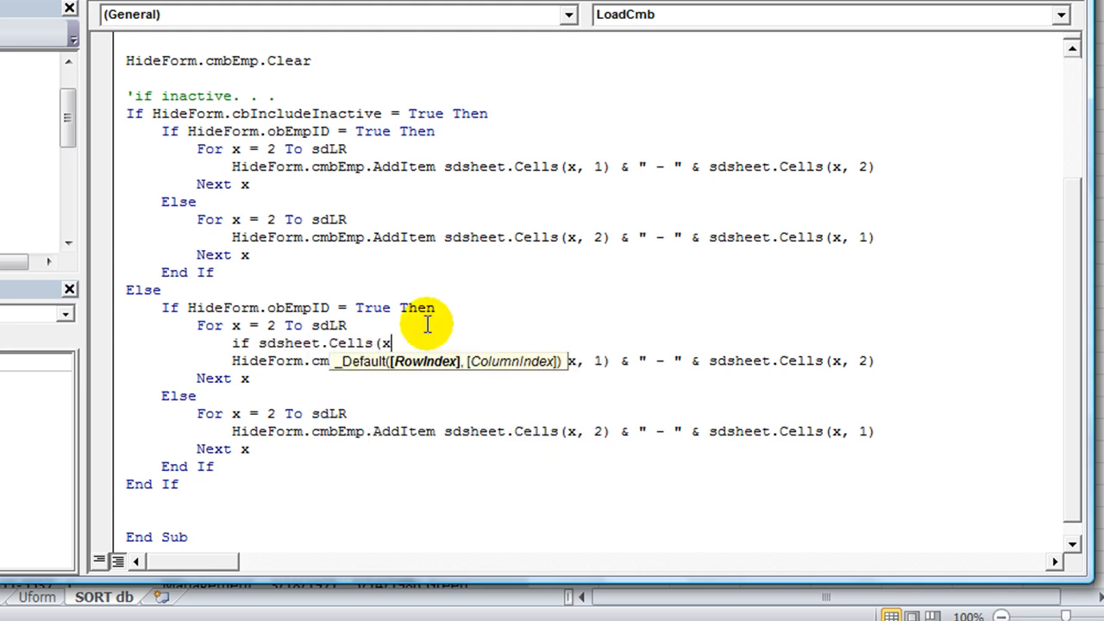
text(,)
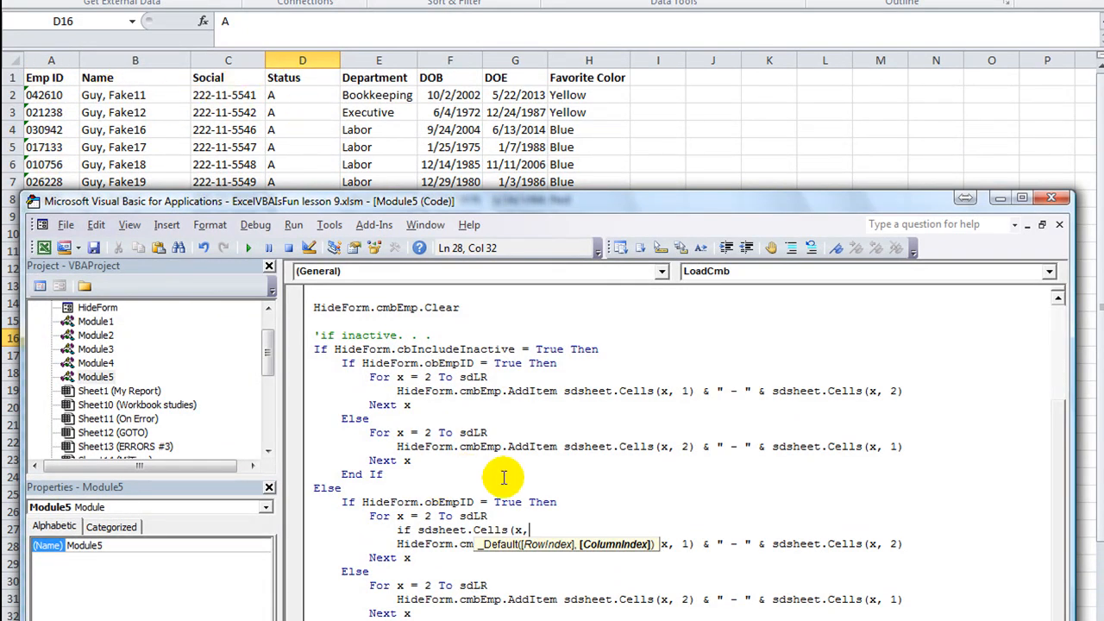
text(4))
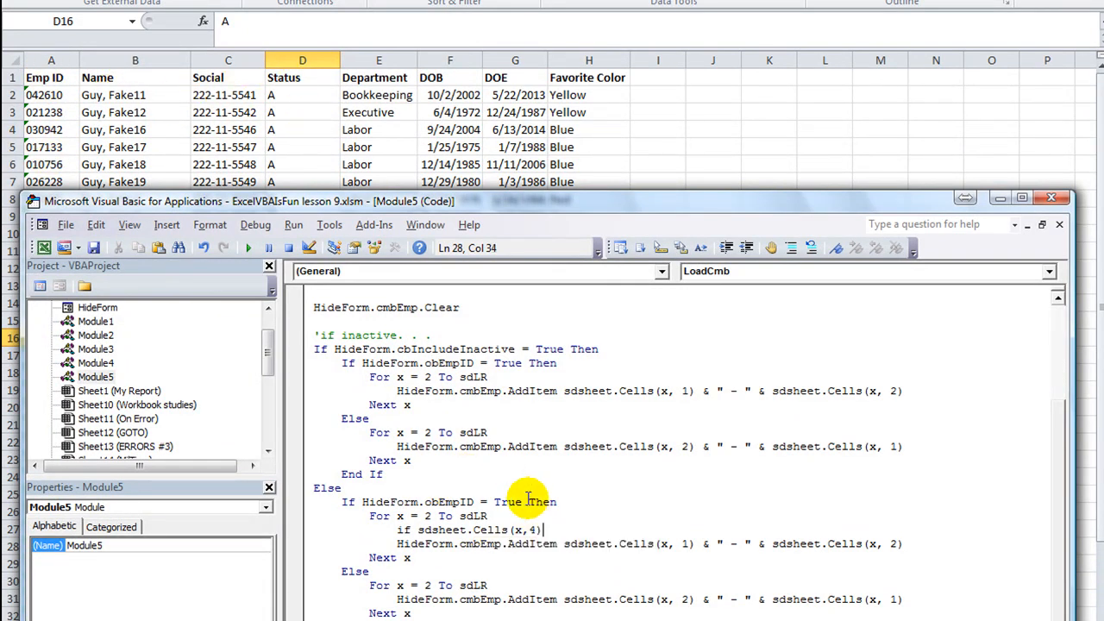
text(="A)
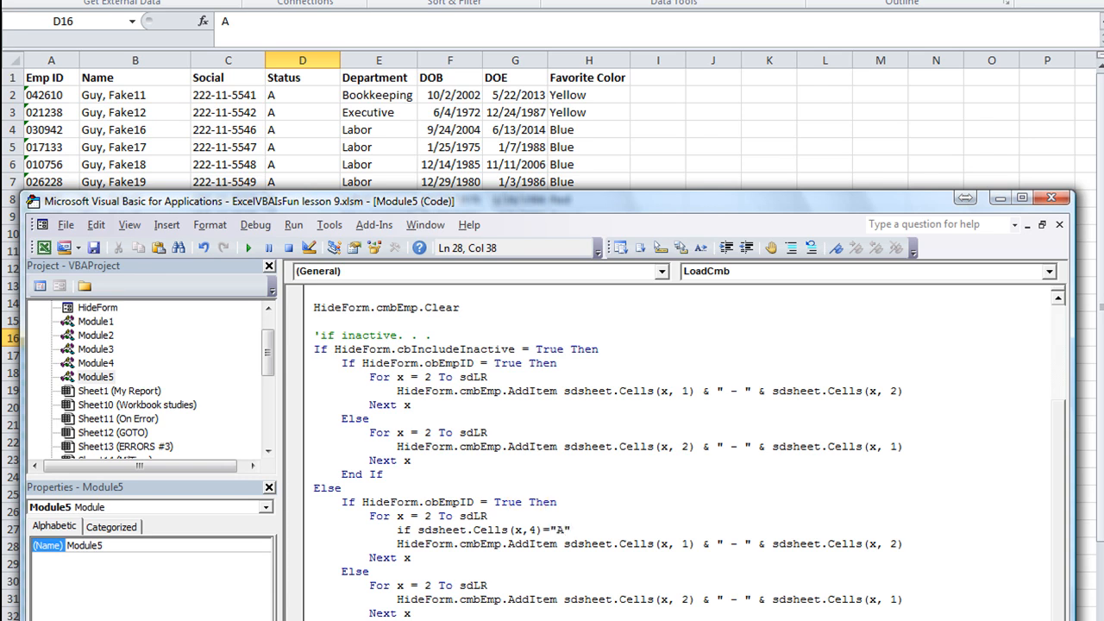
text( then)
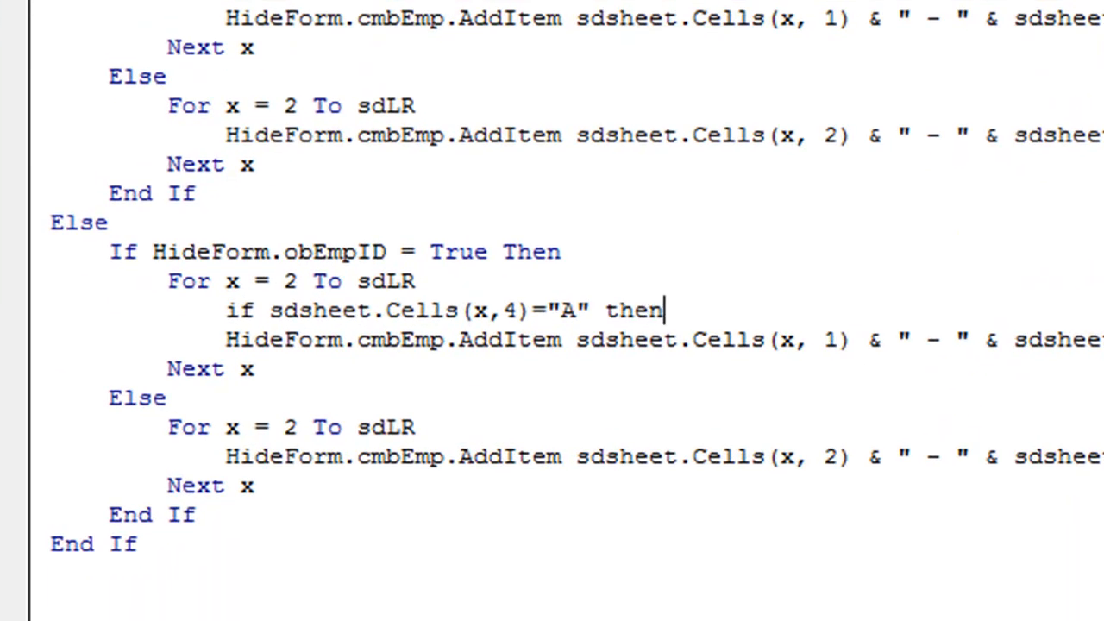
click(226, 339)
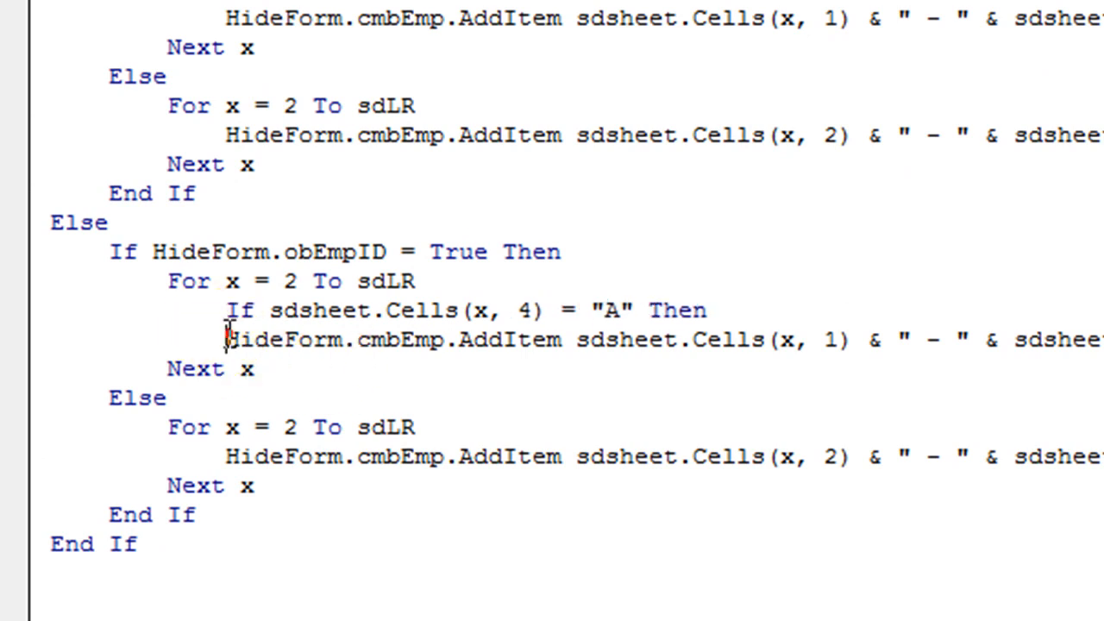
key(Tab)
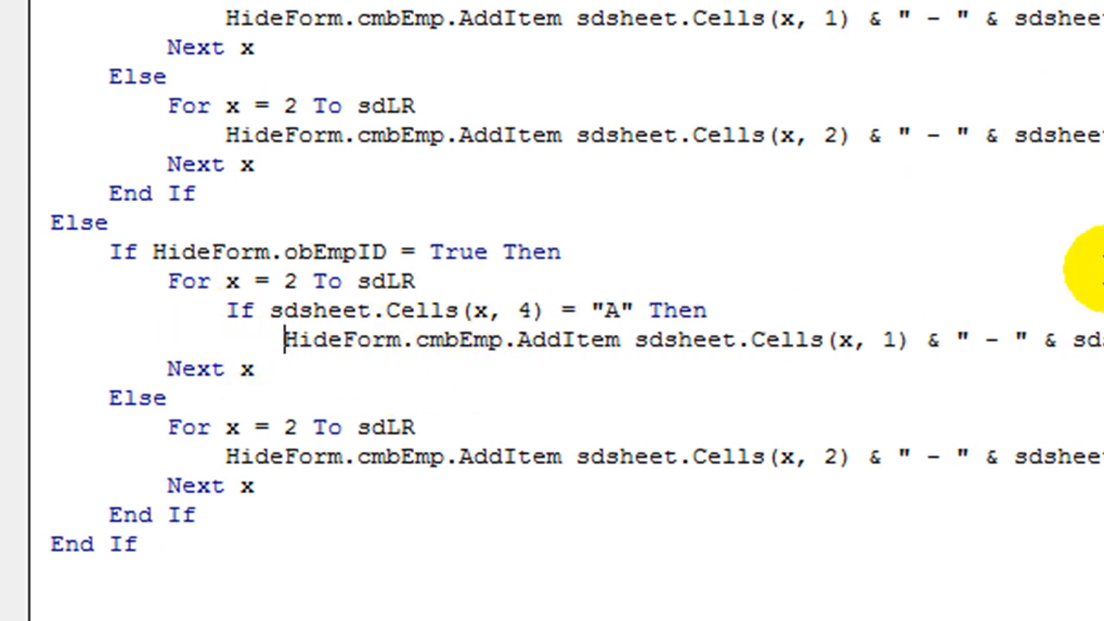
key(End)
key(Return)
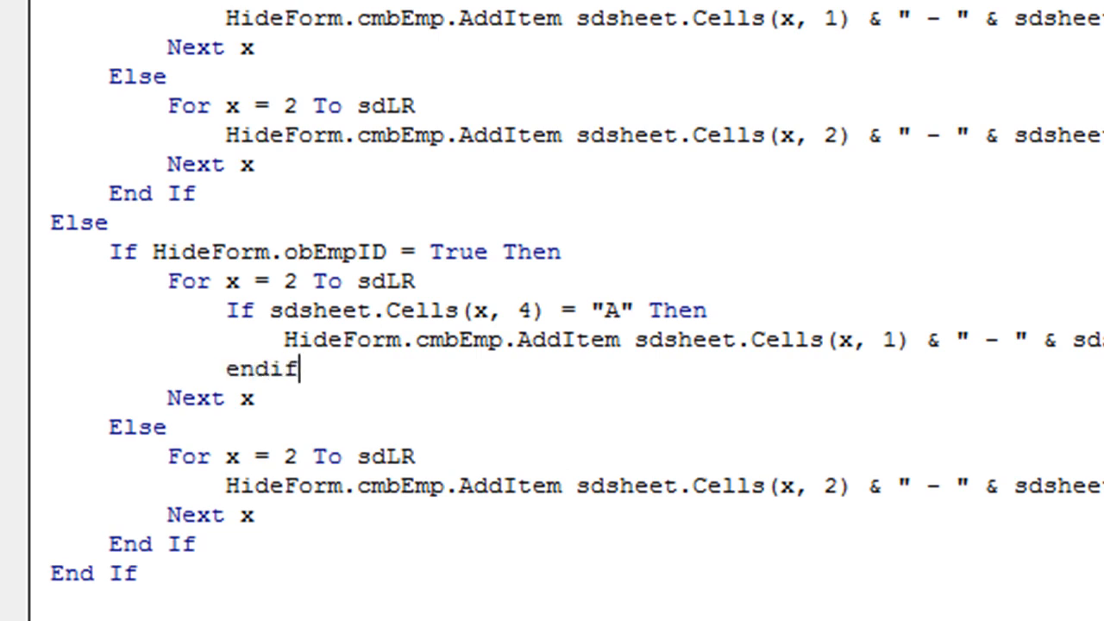
click(565, 509)
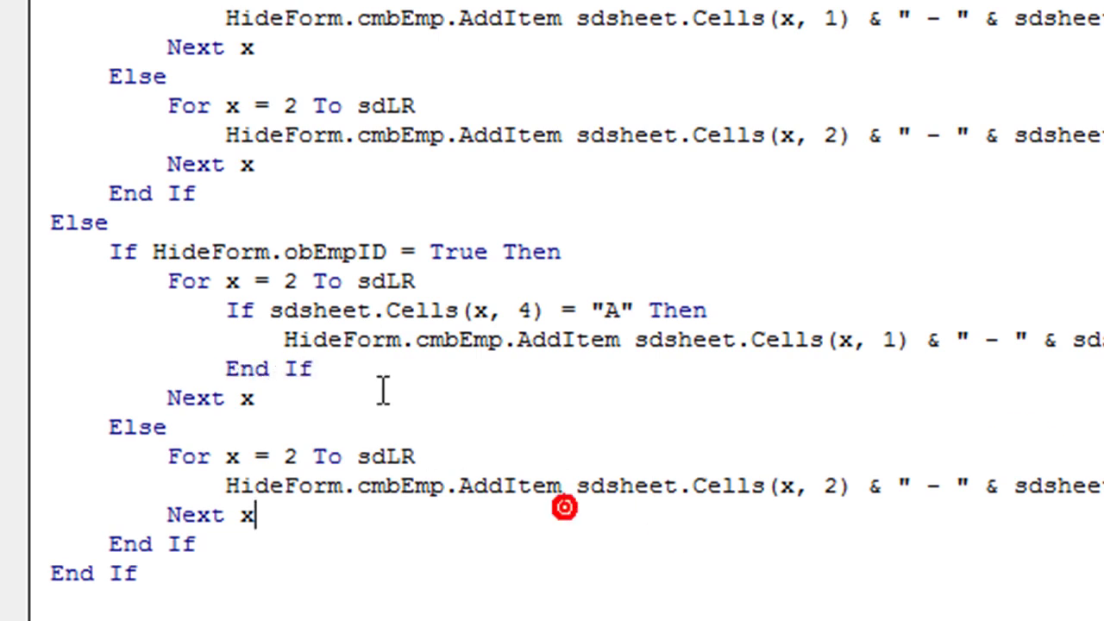
Step: Check the new End If indentation and move to the name-ordered loop line
click(231, 339)
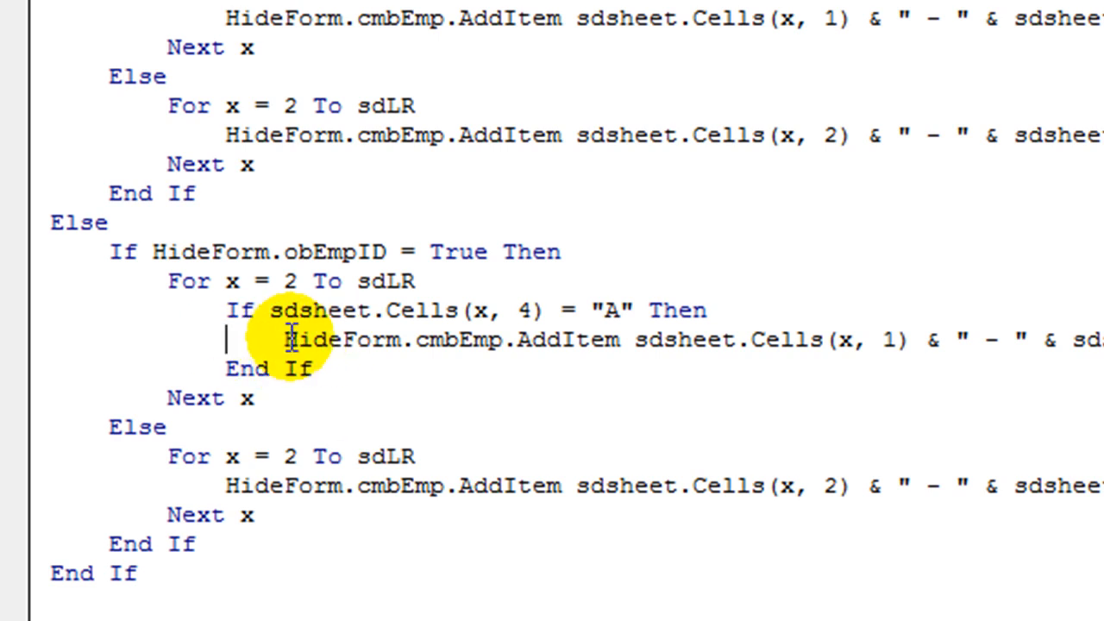
drag(226, 369, 319, 368)
click(332, 369)
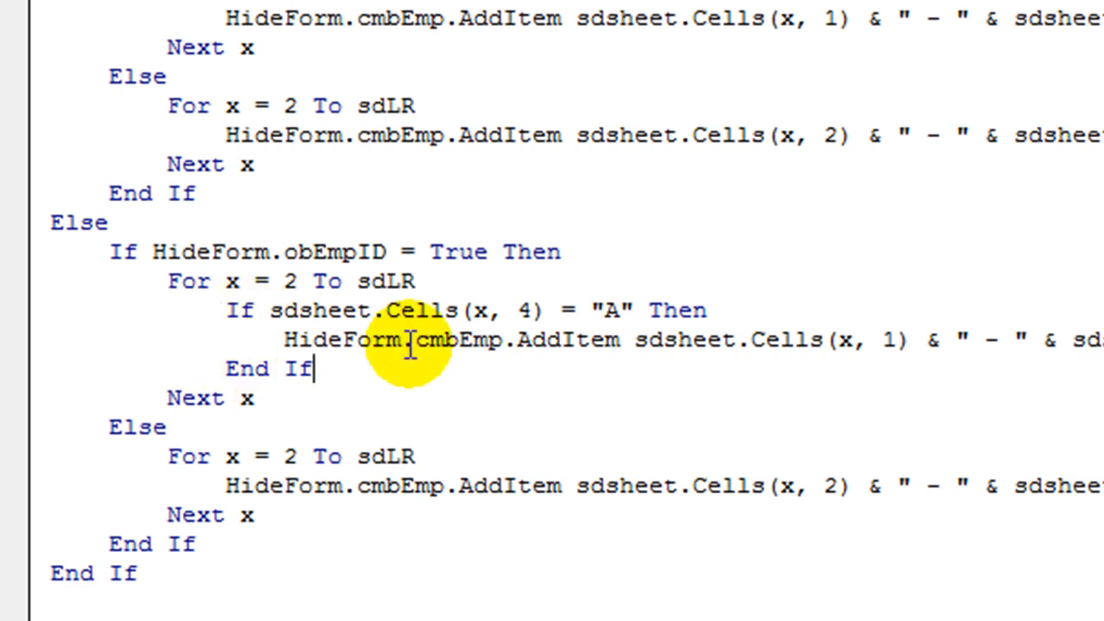
click(490, 464)
Step: Add the If sdsheet.Cells(x, 4) = "A" Then line inside the name-ordered loop
key(Return)
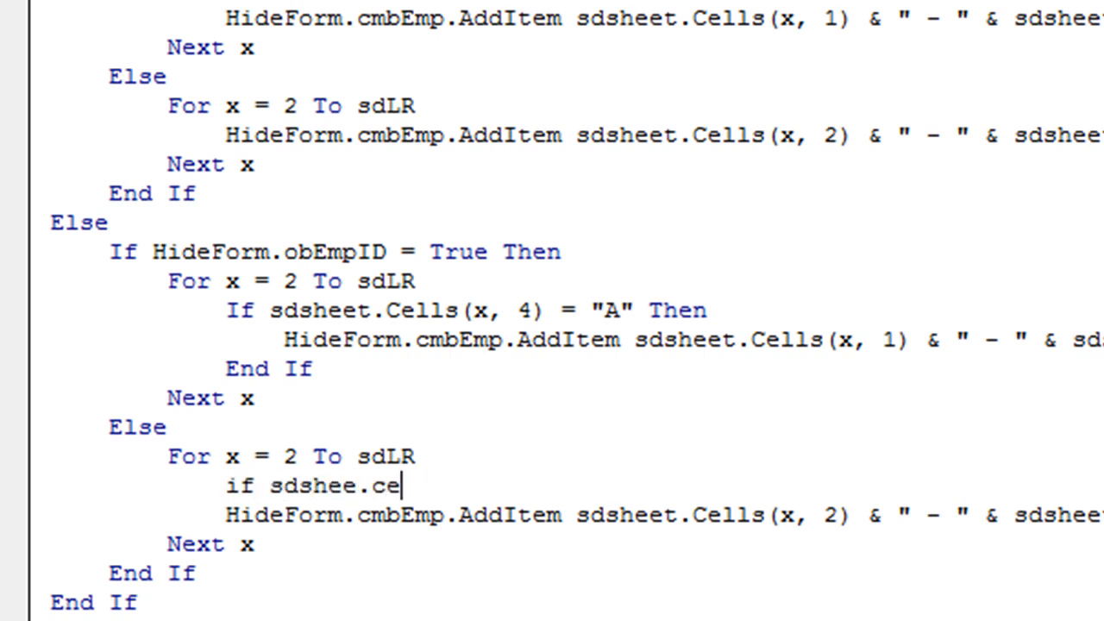
text(t.cel)
key(Return)
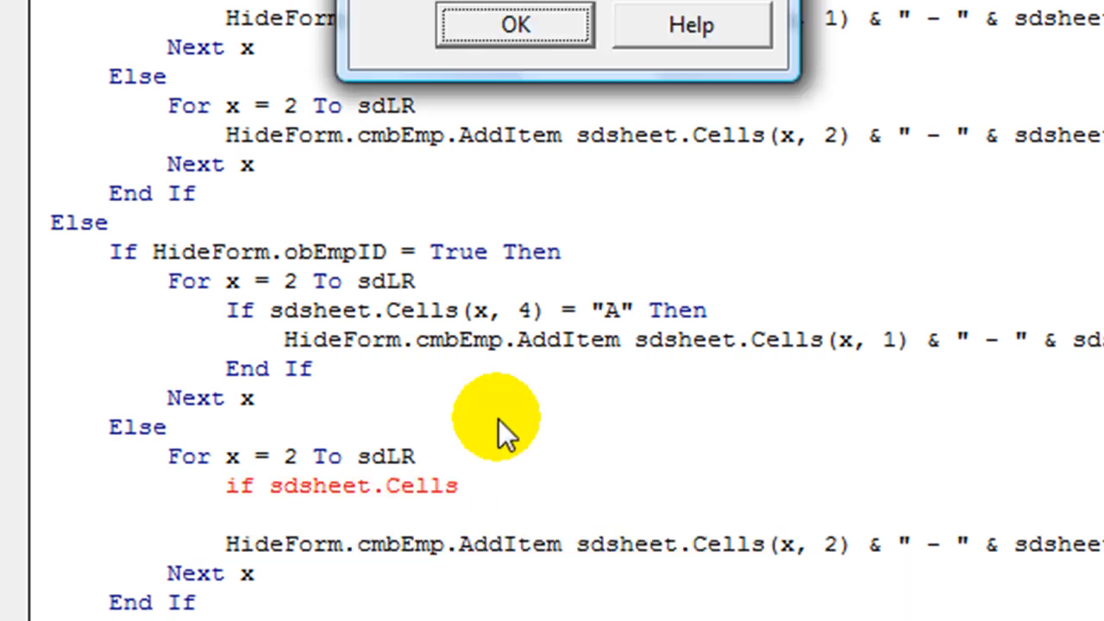
key(Return)
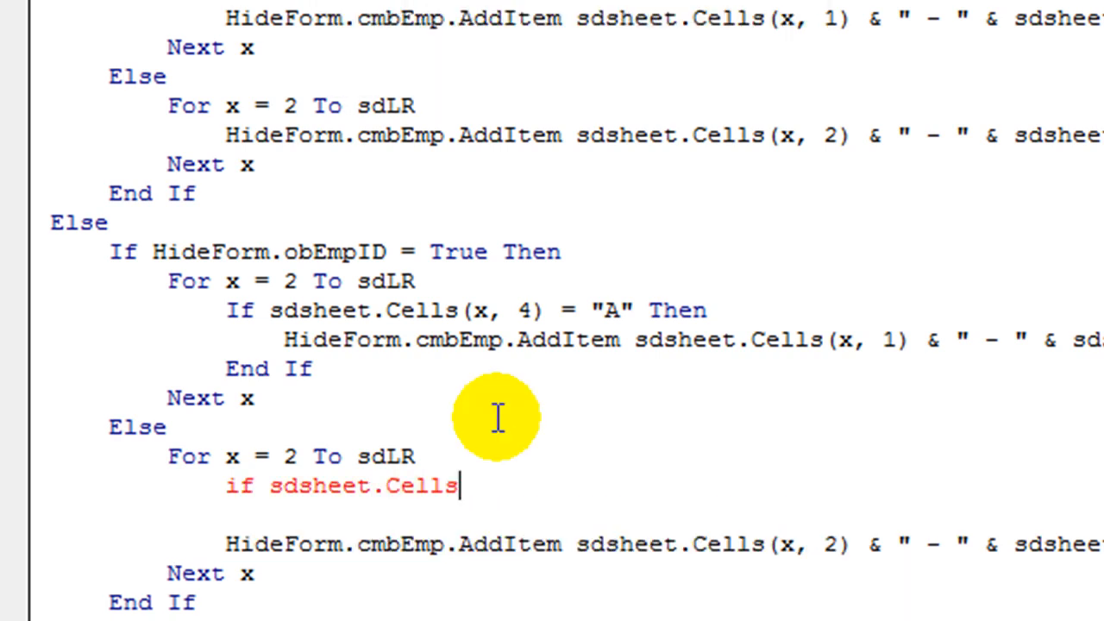
text((x,4)
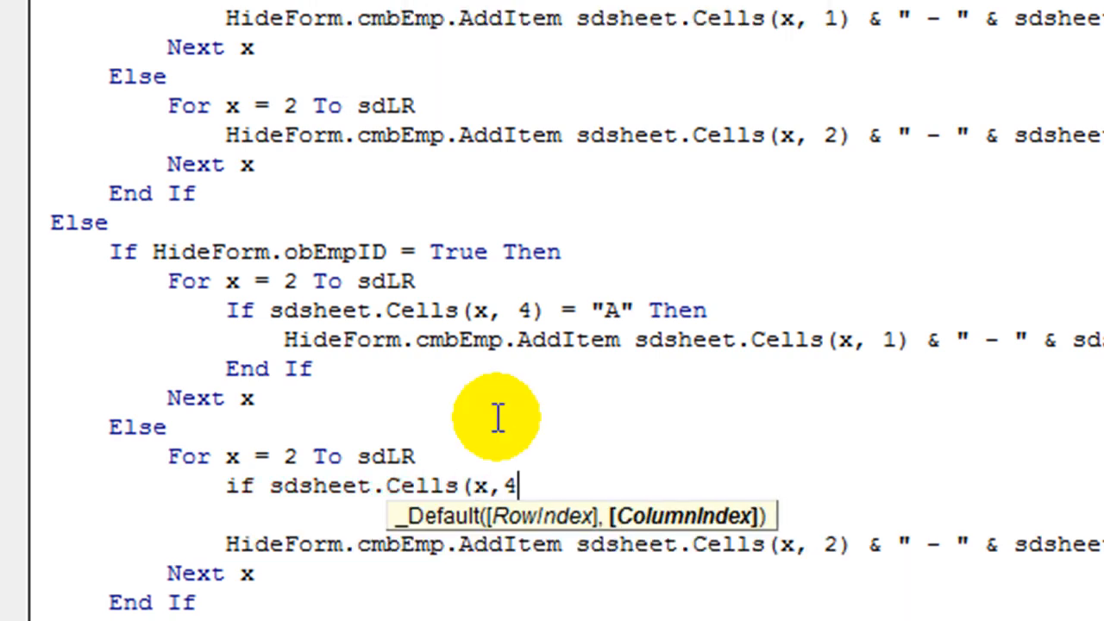
text()=)
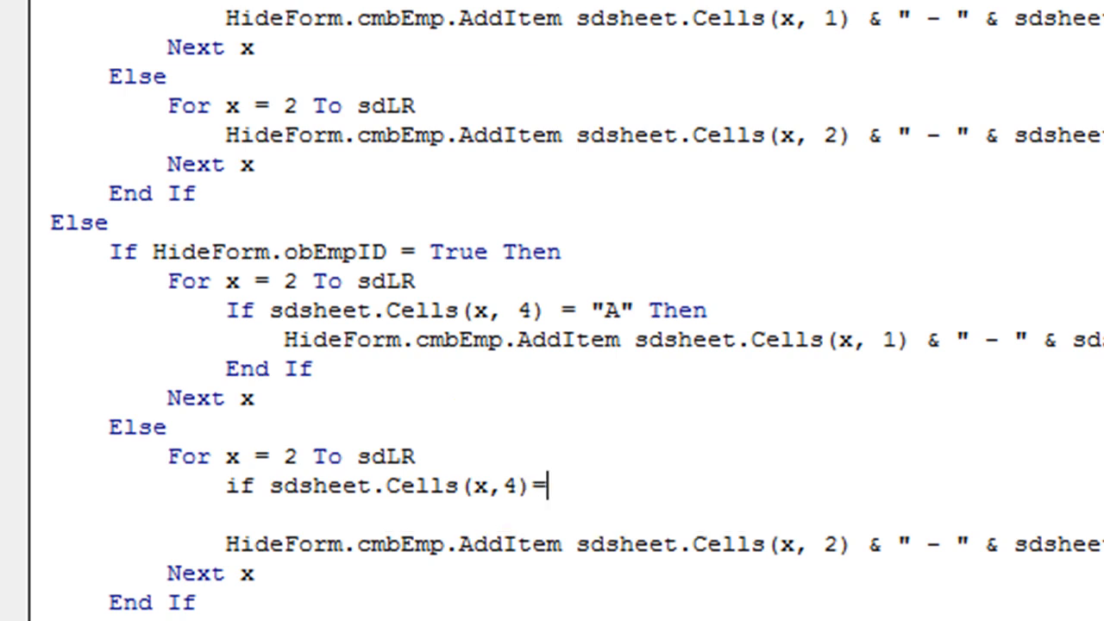
text("A" then)
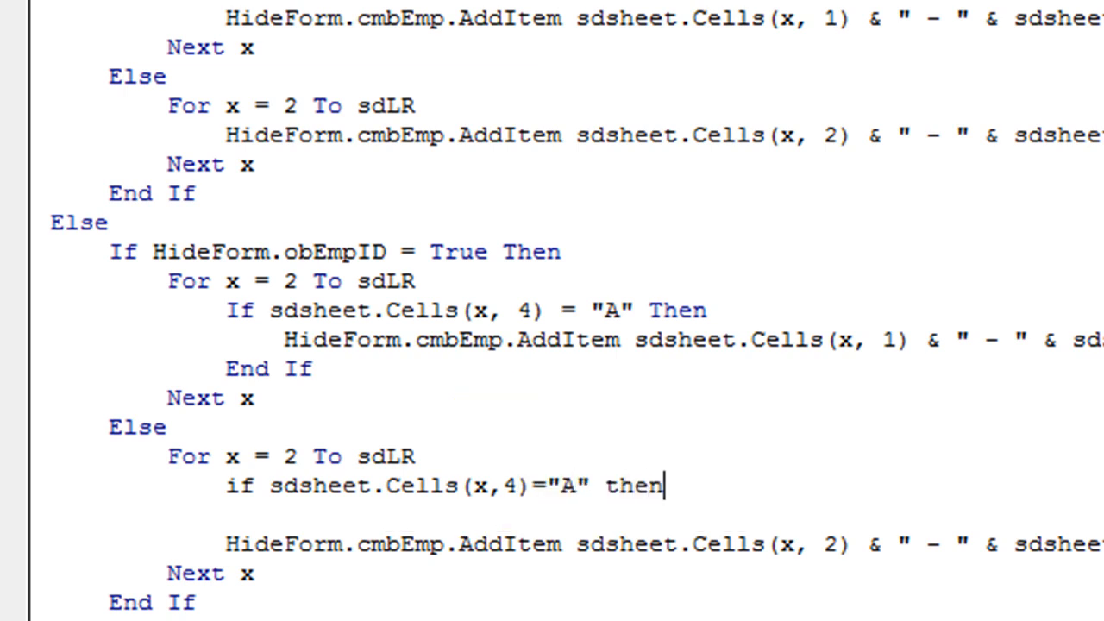
key(Delete)
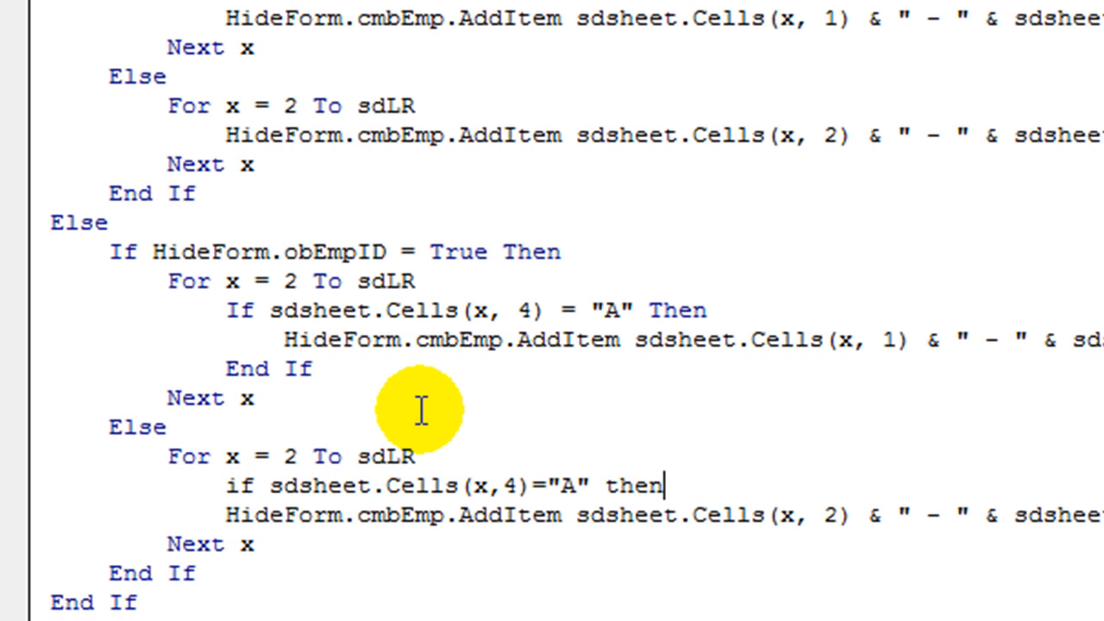
Step: Indent the name loop's AddItem and close the status check with End If
click(224, 515)
key(Tab)
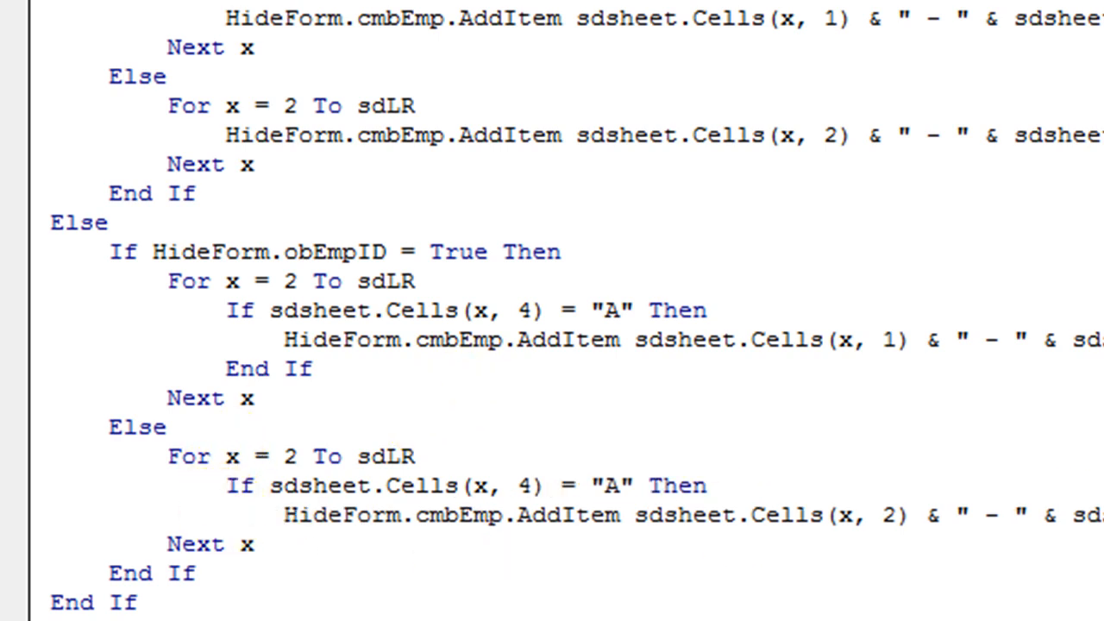
key(End)
key(Return)
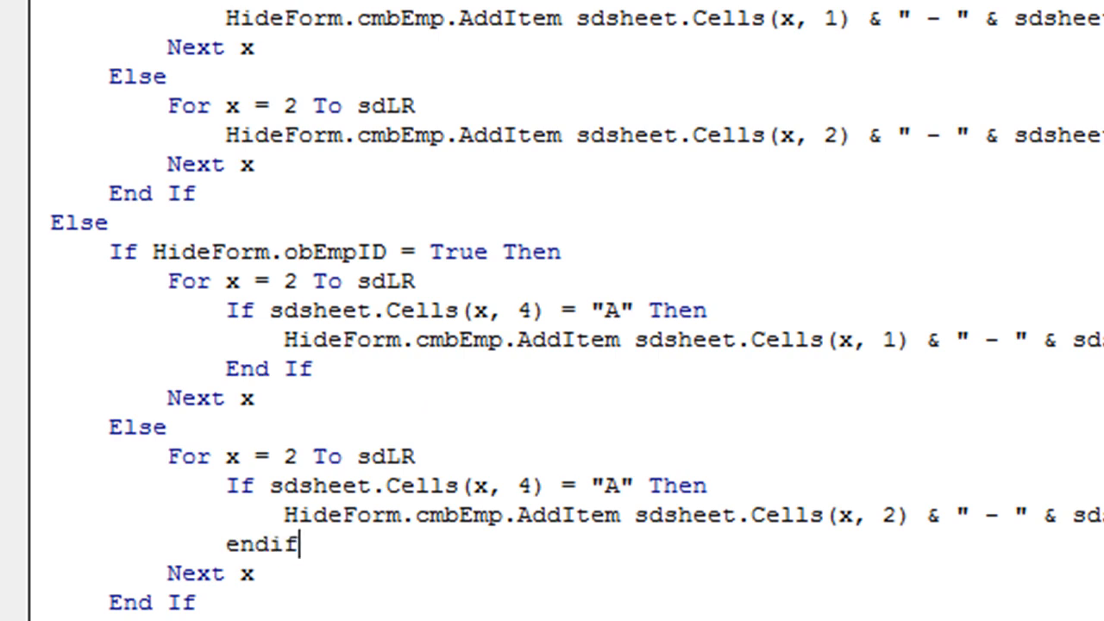
click(794, 397)
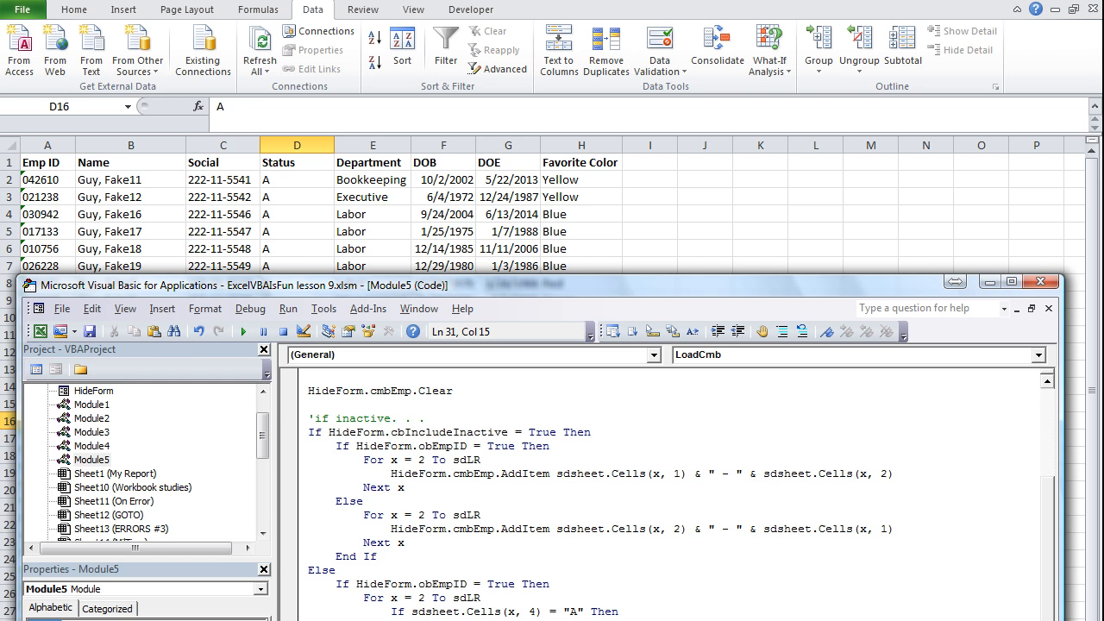
click(296, 181)
click(296, 197)
text(a)
key(Return)
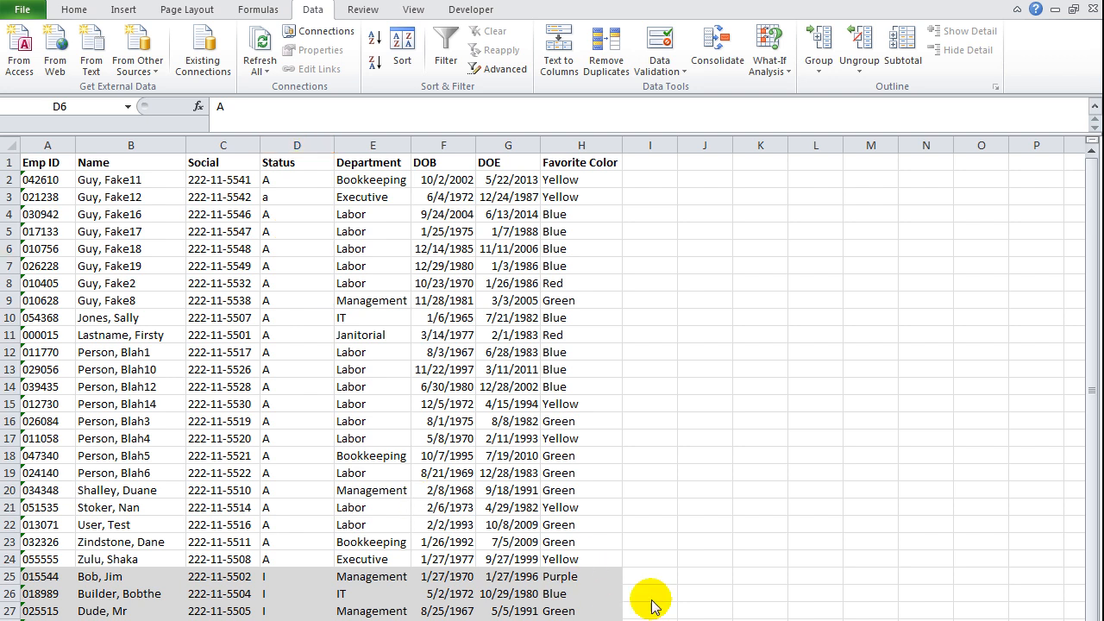
key(alt+F11)
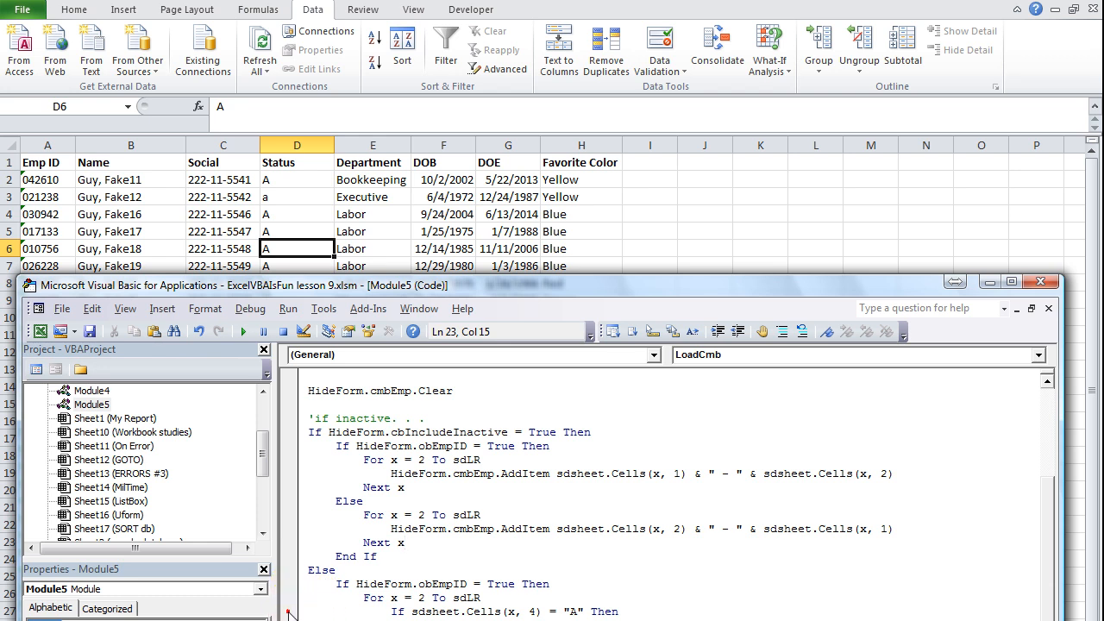
Step: Move the breakpoint from the status check line to the If HideForm.obEmpID = True line
click(289, 611)
click(289, 611)
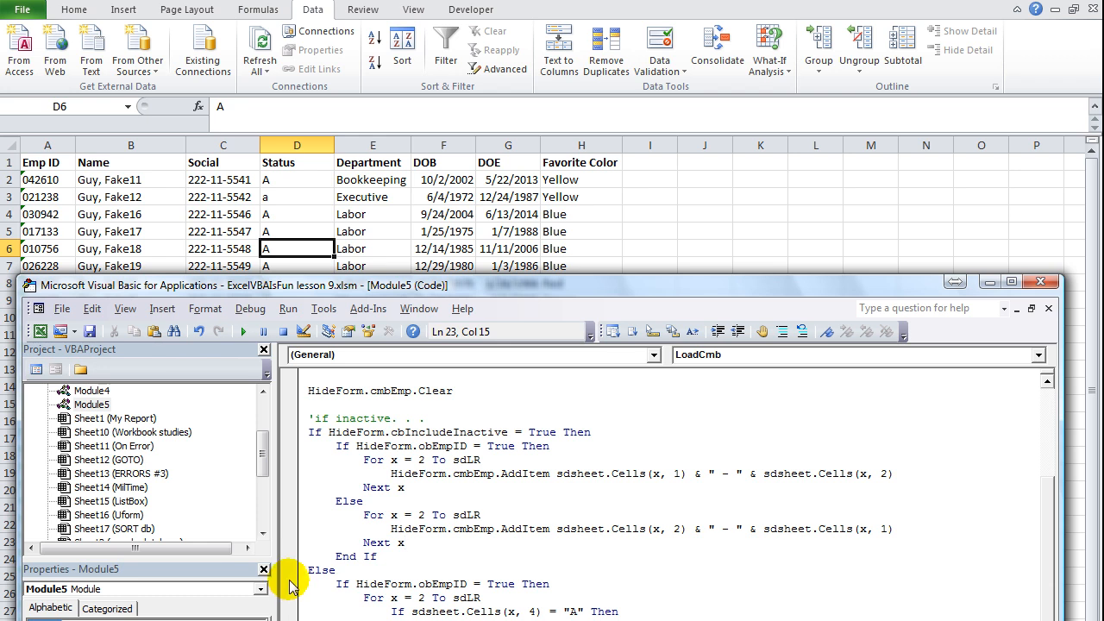
click(289, 583)
scroll(418, 567, up, 3)
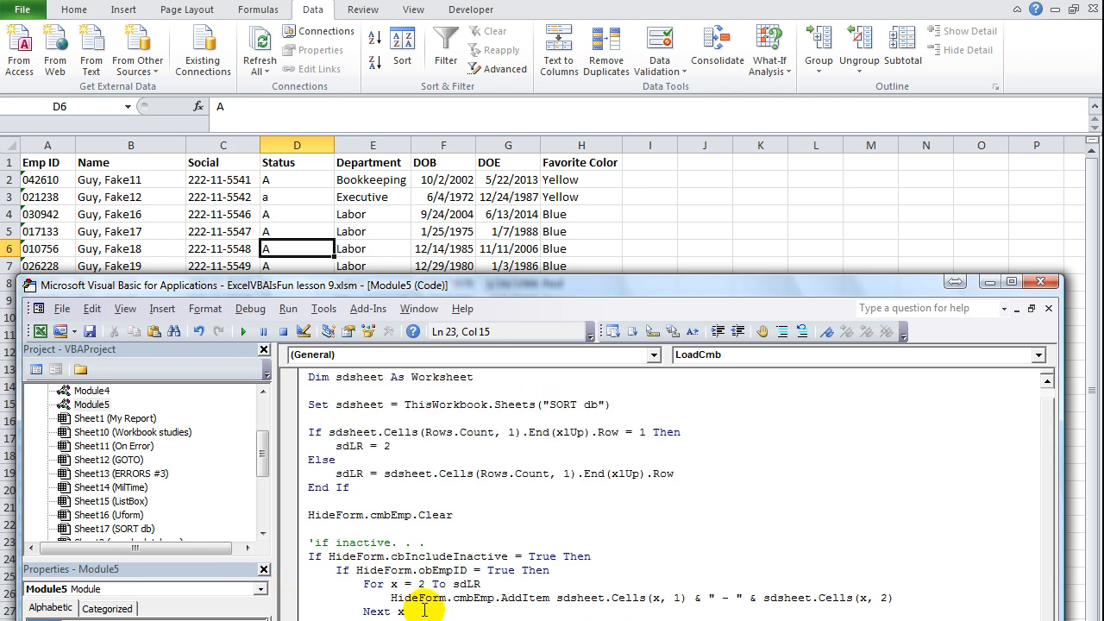
scroll(421, 596, up, 3)
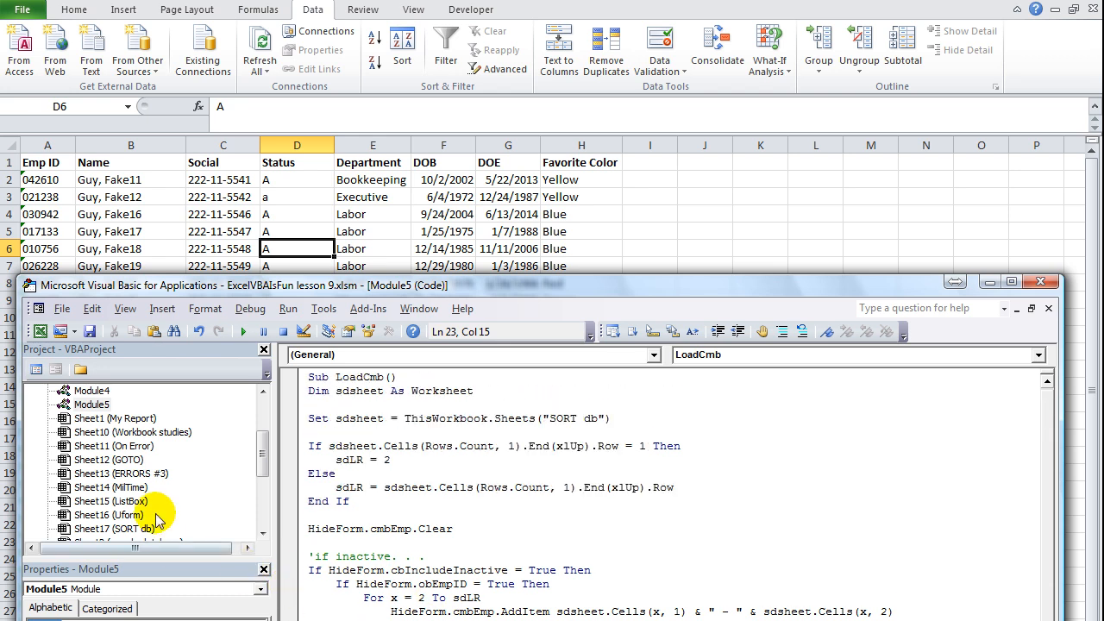
drag(262, 453, 269, 432)
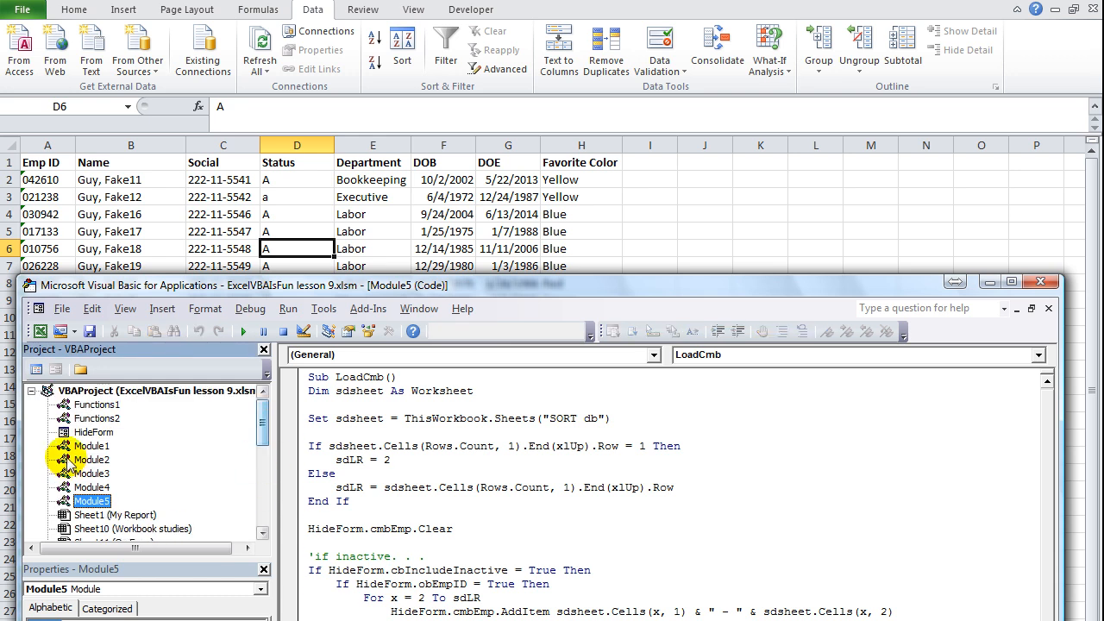
Step: Create a click handler for the Include Inactive checkbox from the HideForm layout
double_click(93, 418)
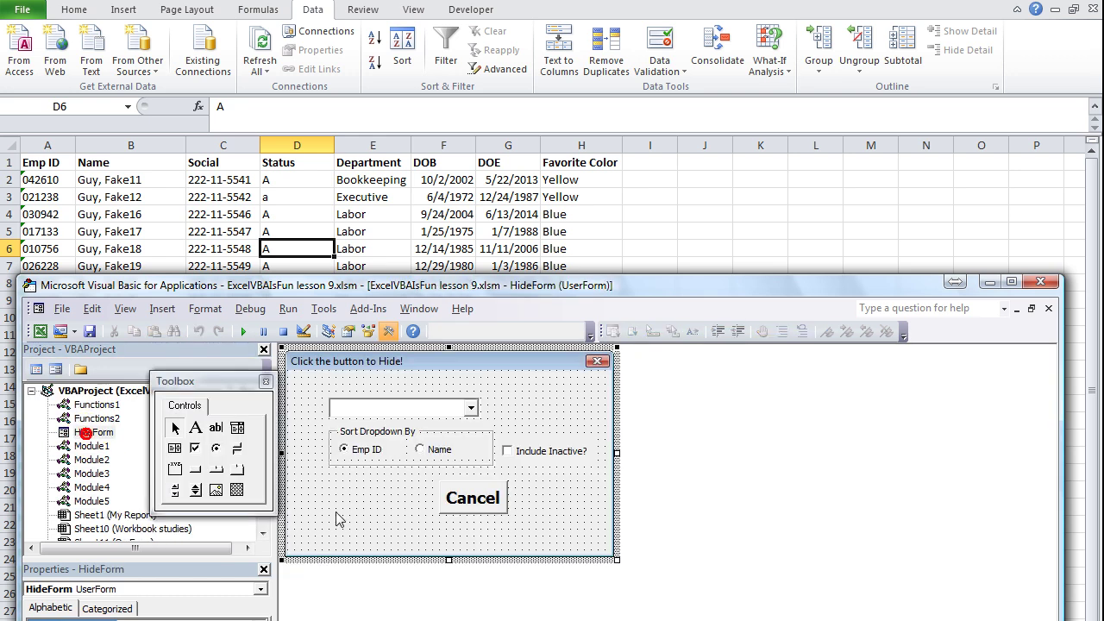
click(565, 452)
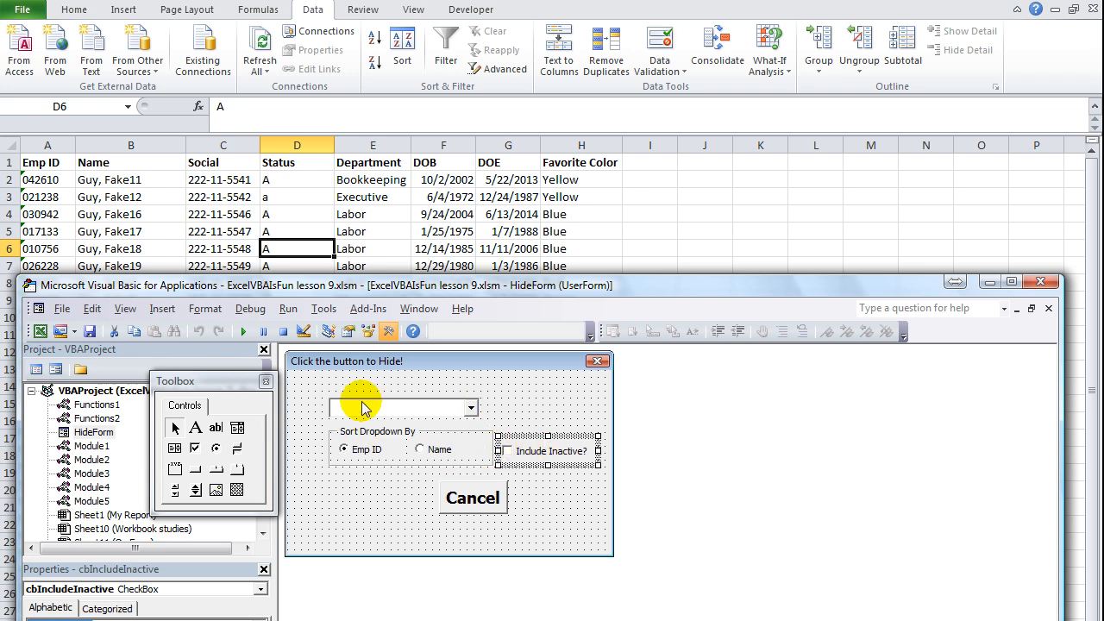
double_click(557, 451)
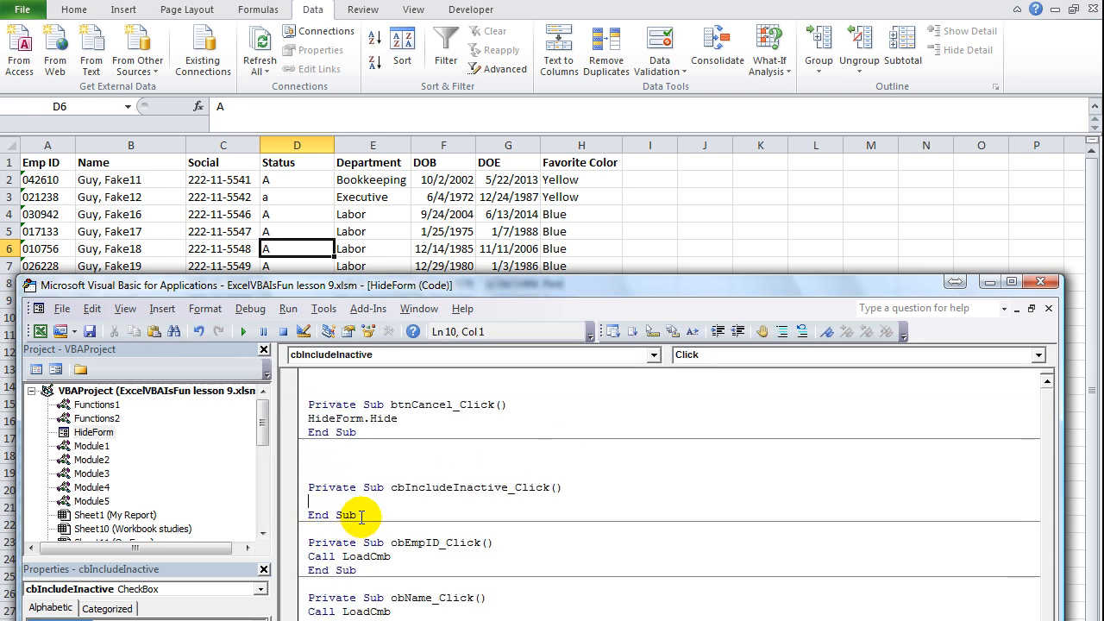
Step: Copy 'Call LoadCmb' from obEmpID_Click into the new cbIncludeInactive_Click handler
drag(308, 556, 391, 556)
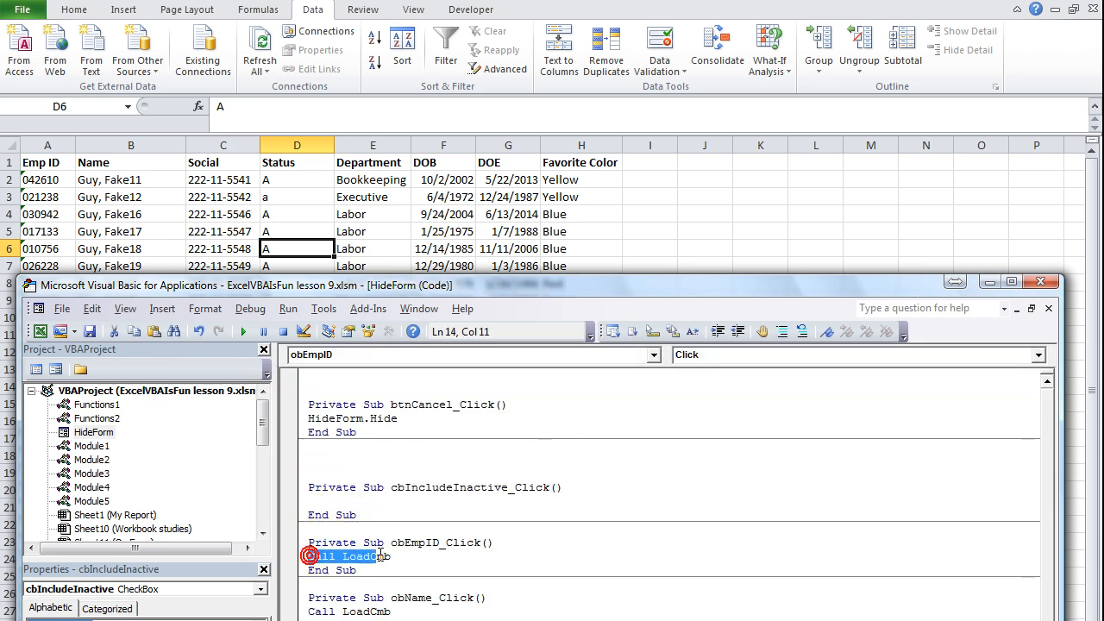
key(ctrl+c)
click(354, 500)
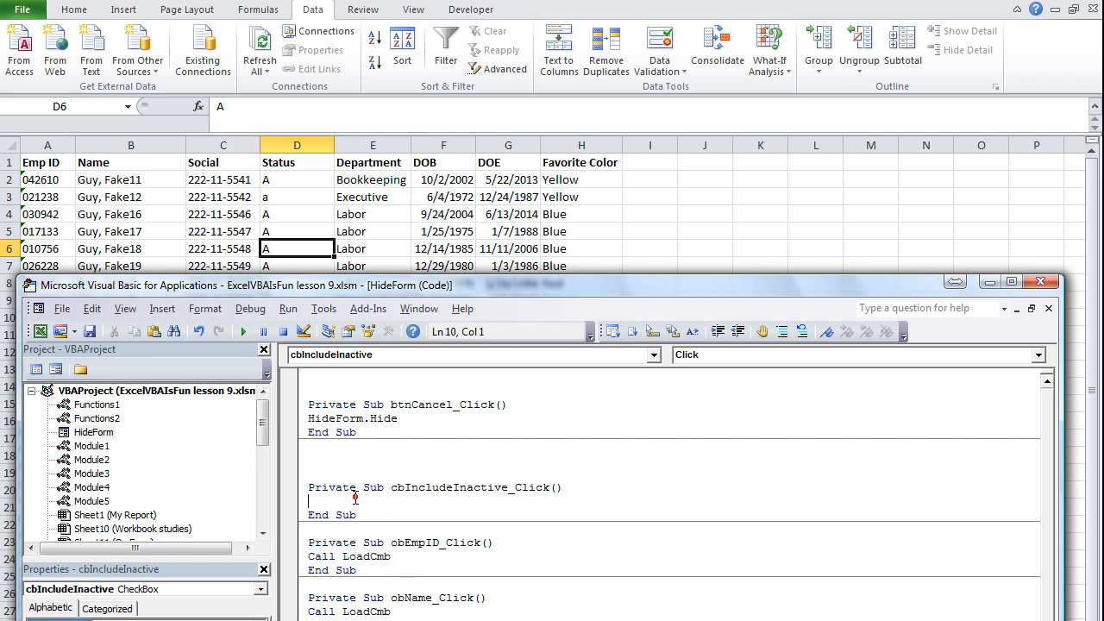
key(ctrl+v)
click(396, 583)
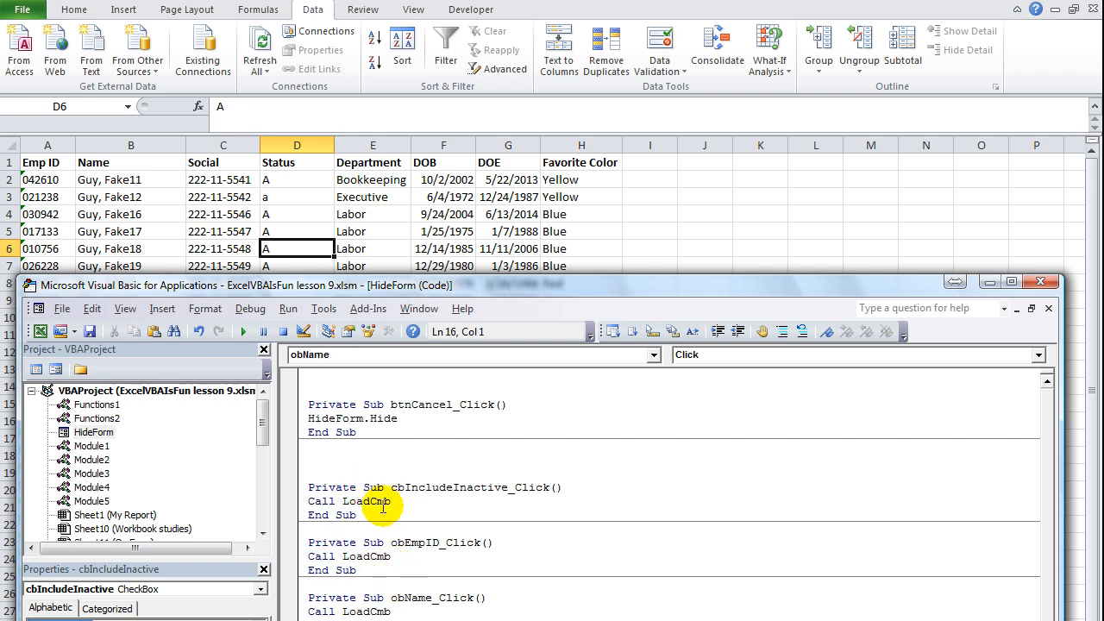
double_click(422, 488)
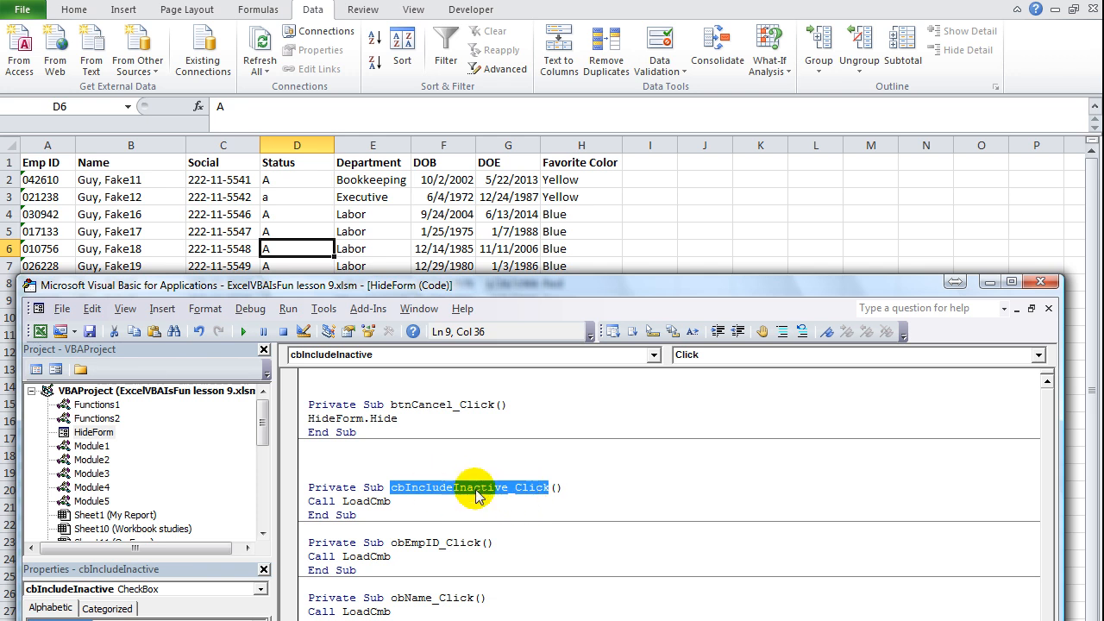
drag(336, 501, 362, 501)
click(391, 501)
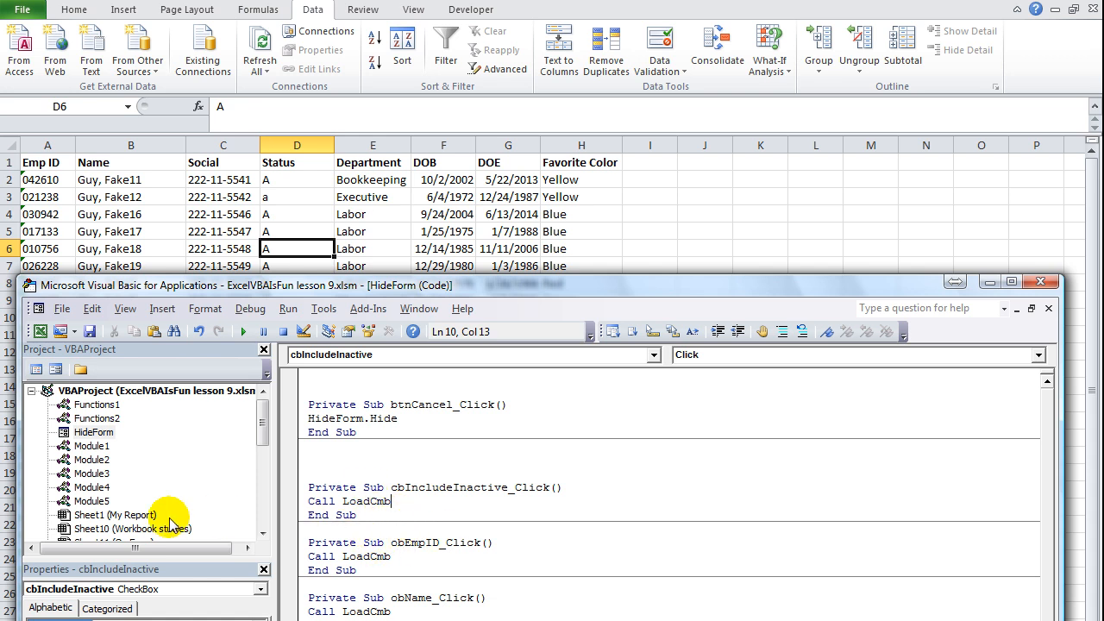
Step: Run the HideForm so LoadCmb stops at the obEmpID breakpoint
double_click(92, 432)
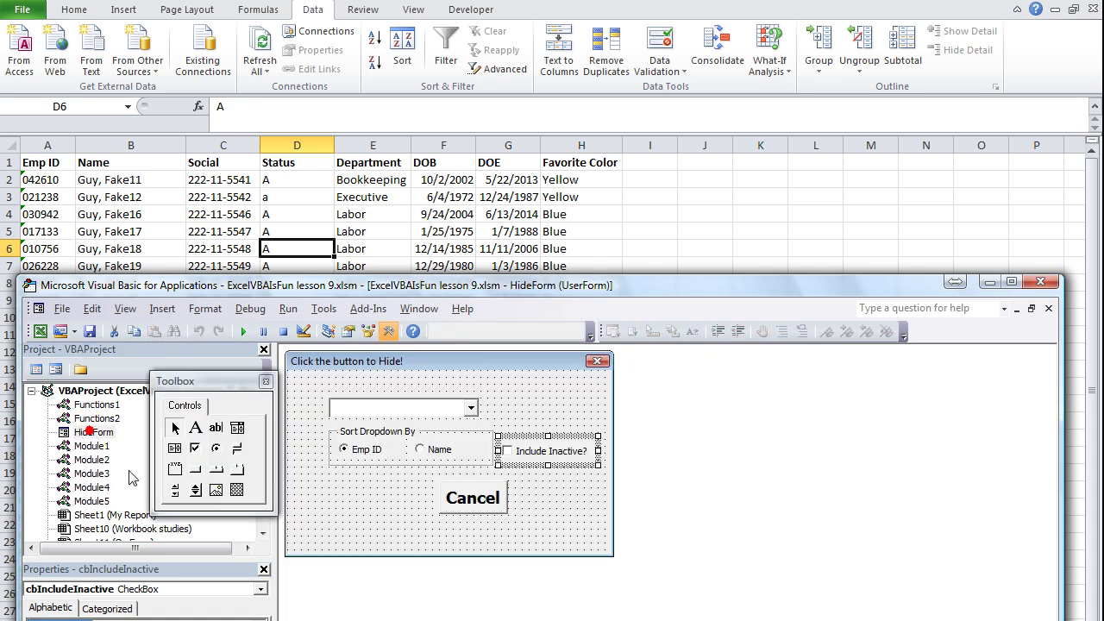
click(356, 504)
key(F5)
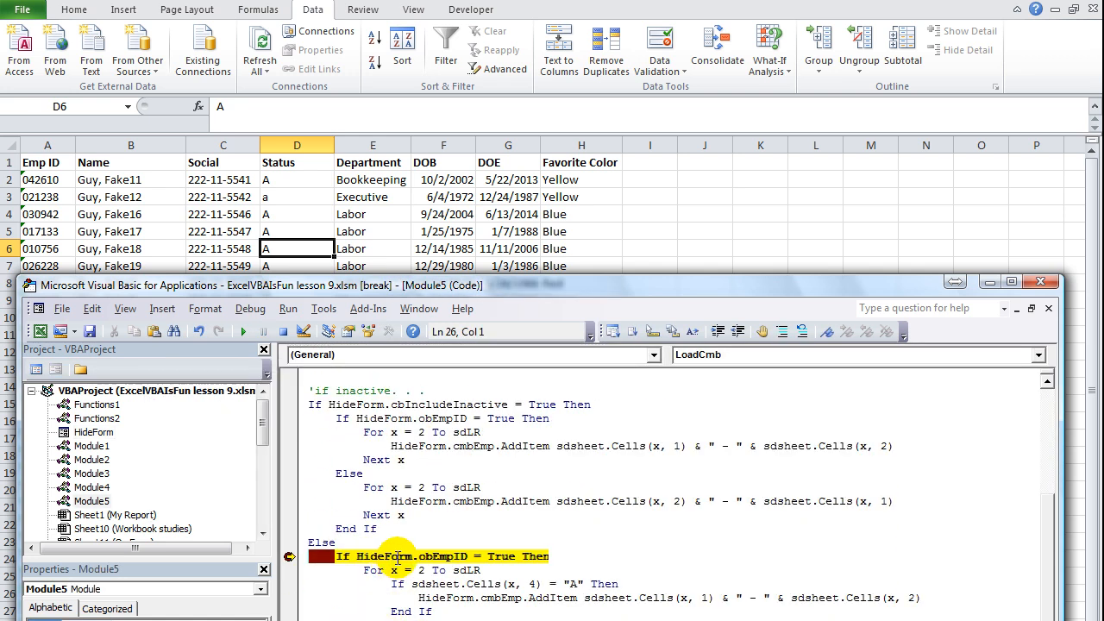
Step: Step through the active-only loop with F8, watching the status check and AddItem for each row
key(F8)
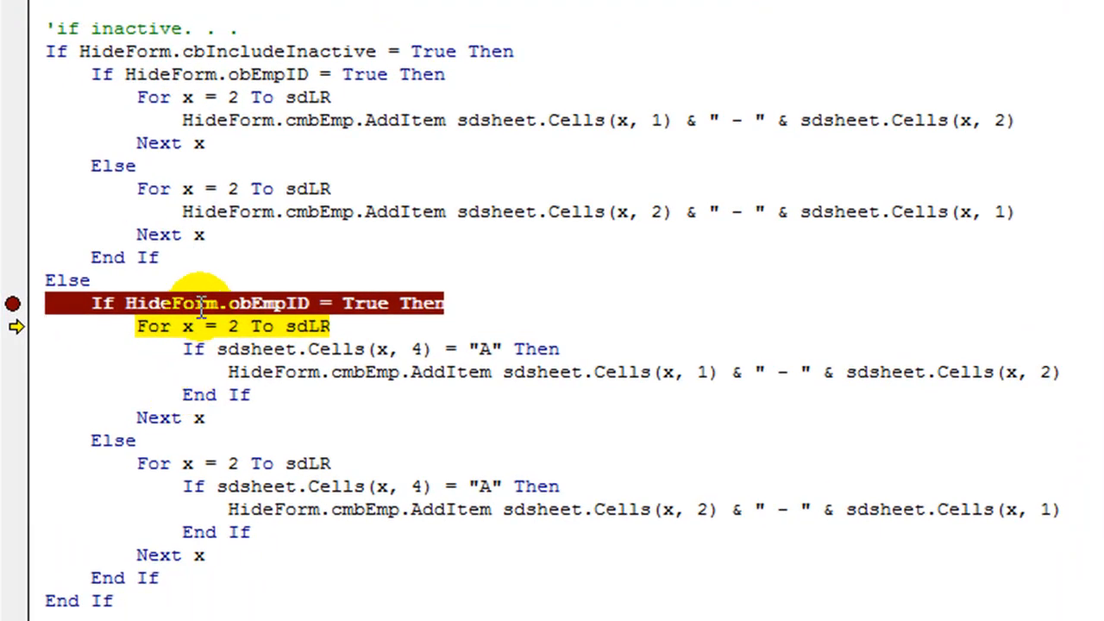
key(F8)
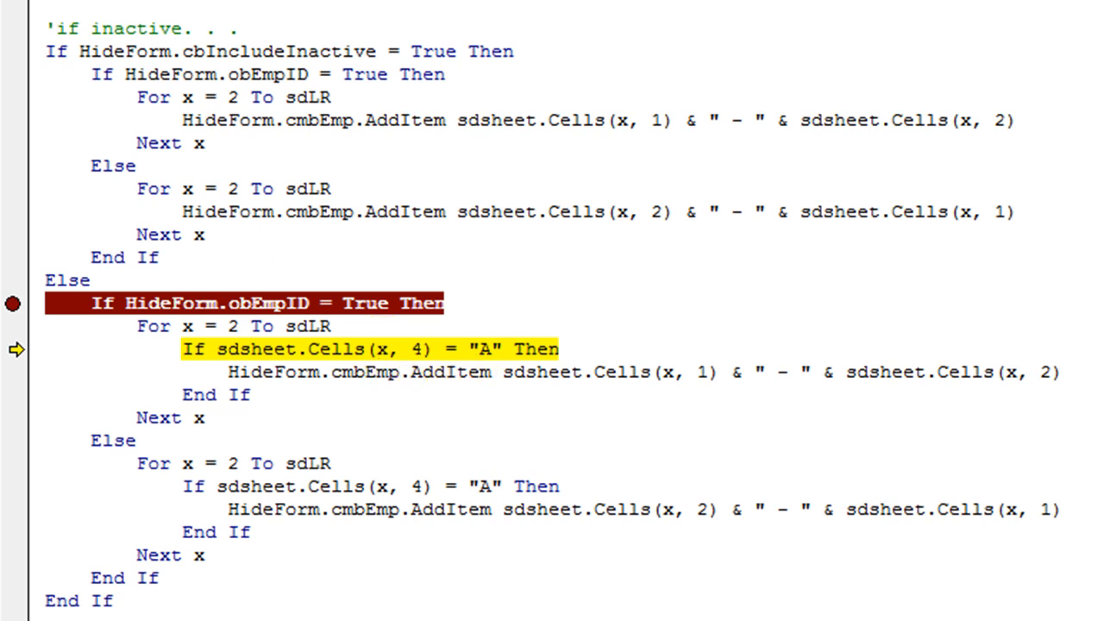
key(F8)
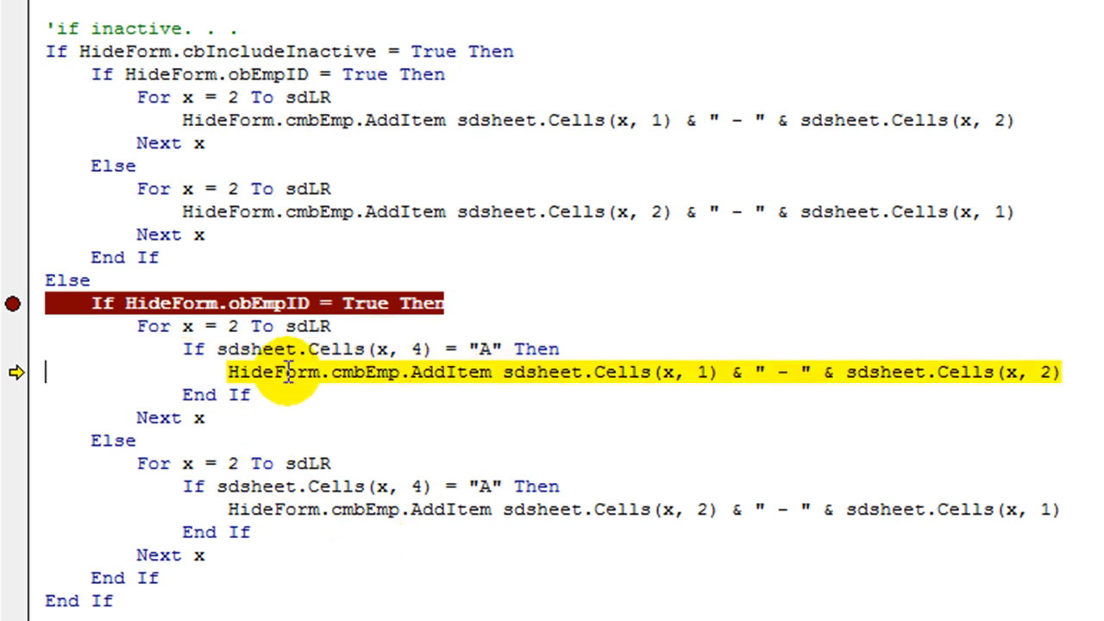
key(F8)
key(F8)
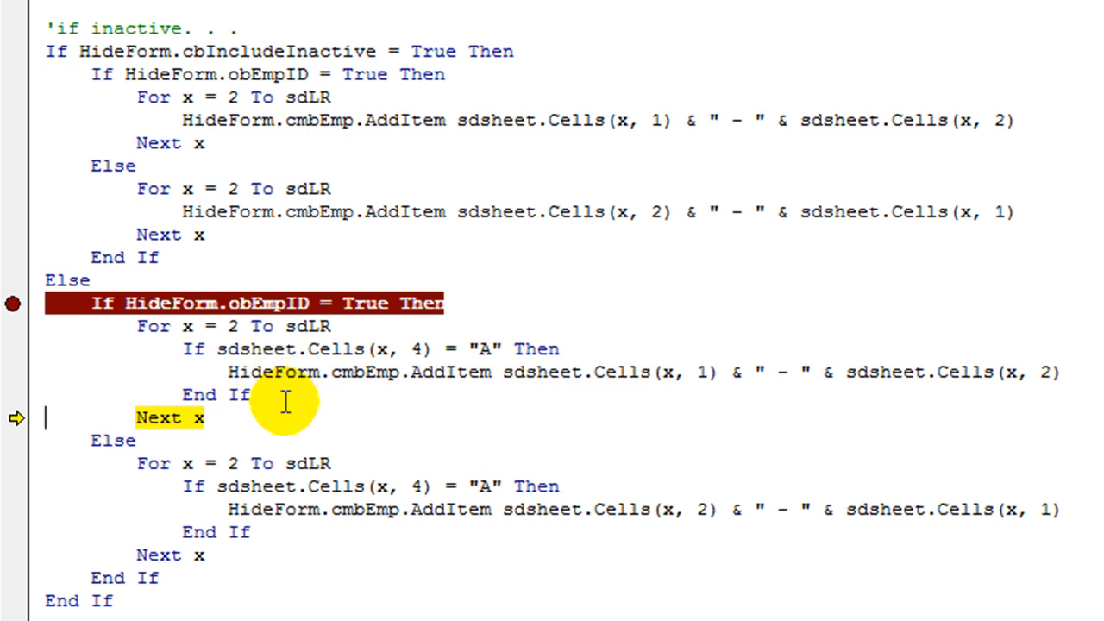
key(F8)
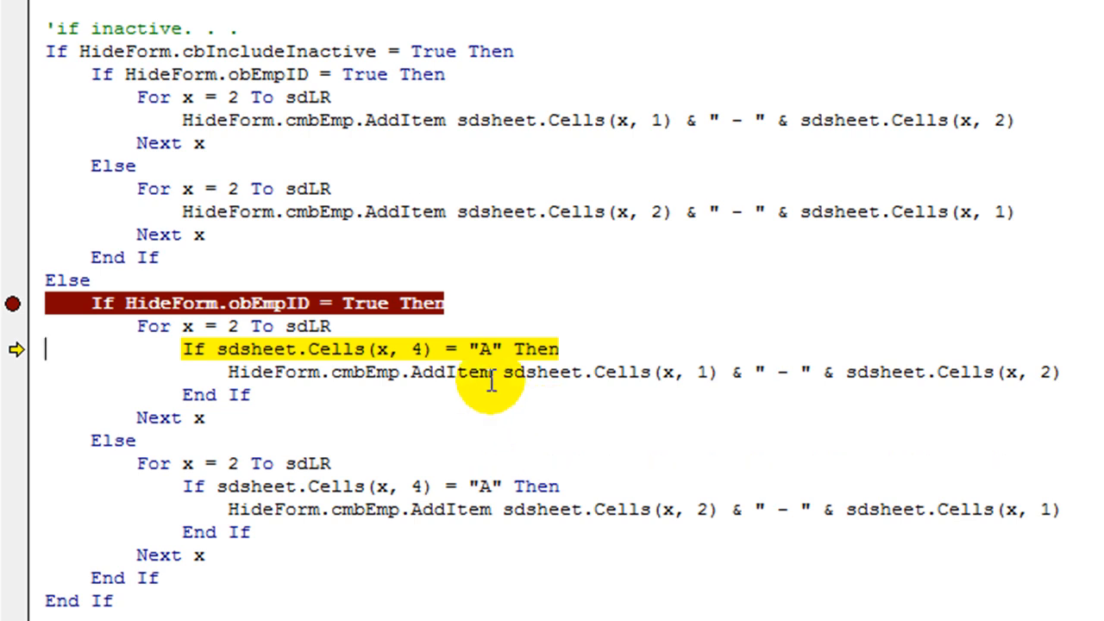
Step: Wrap the ID-sorted status check's sdsheet.Cells(x, 4) in UCase(), fixing the missing parenthesis, and step once
click(220, 350)
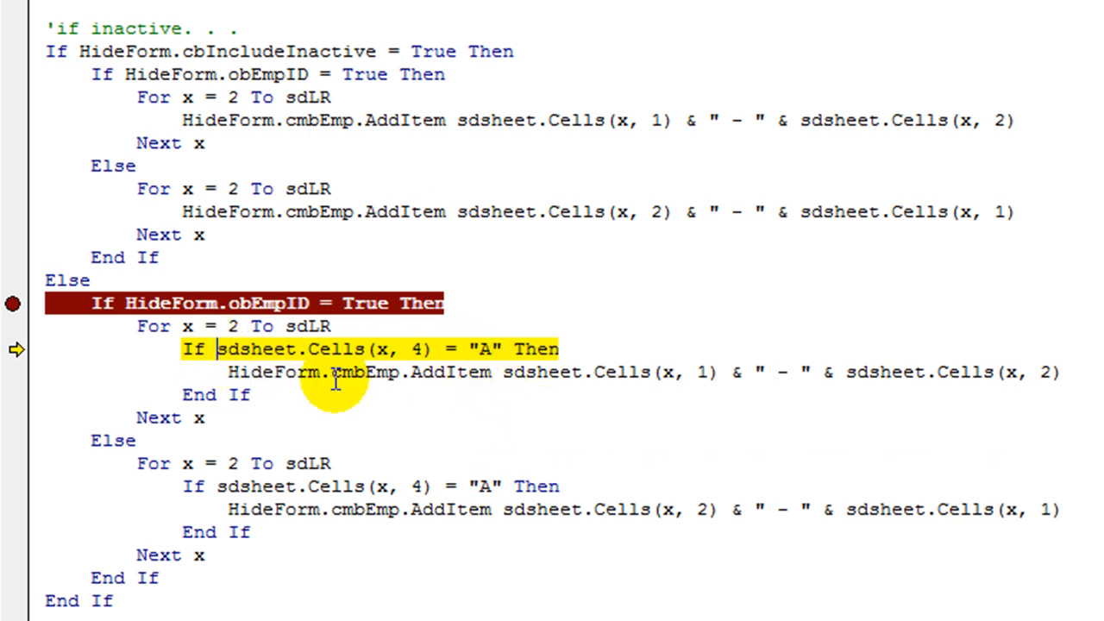
text(u)
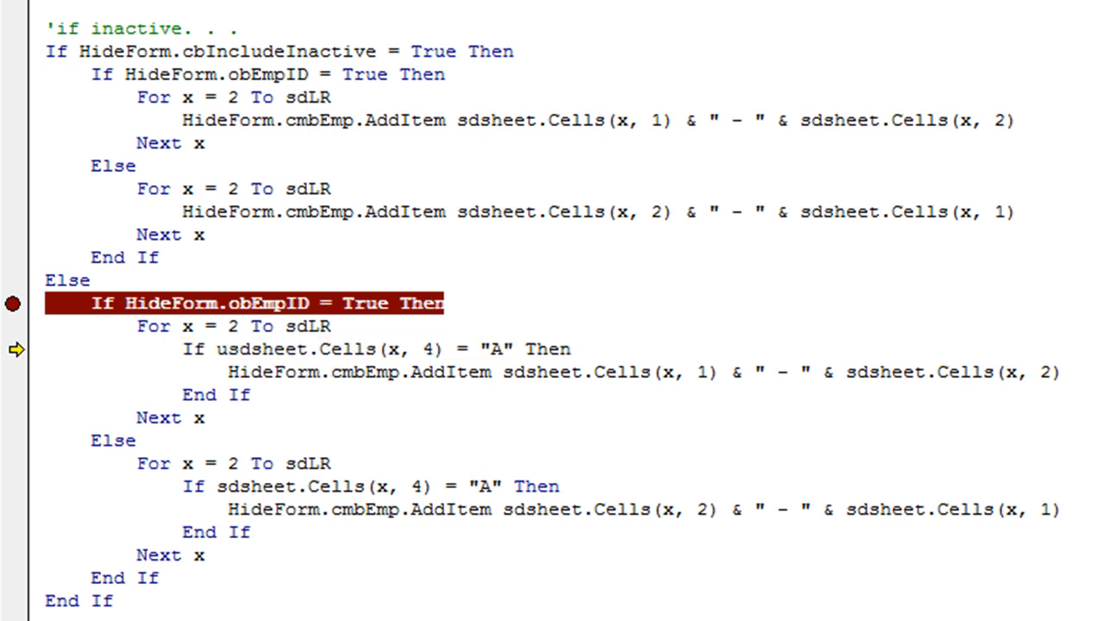
text(case)
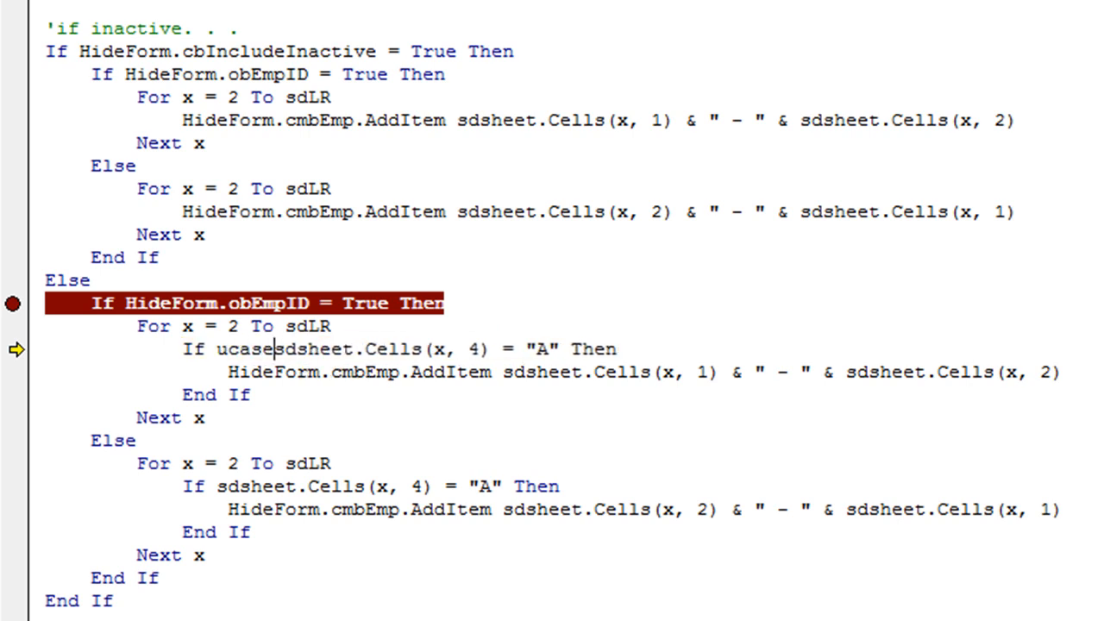
text(()
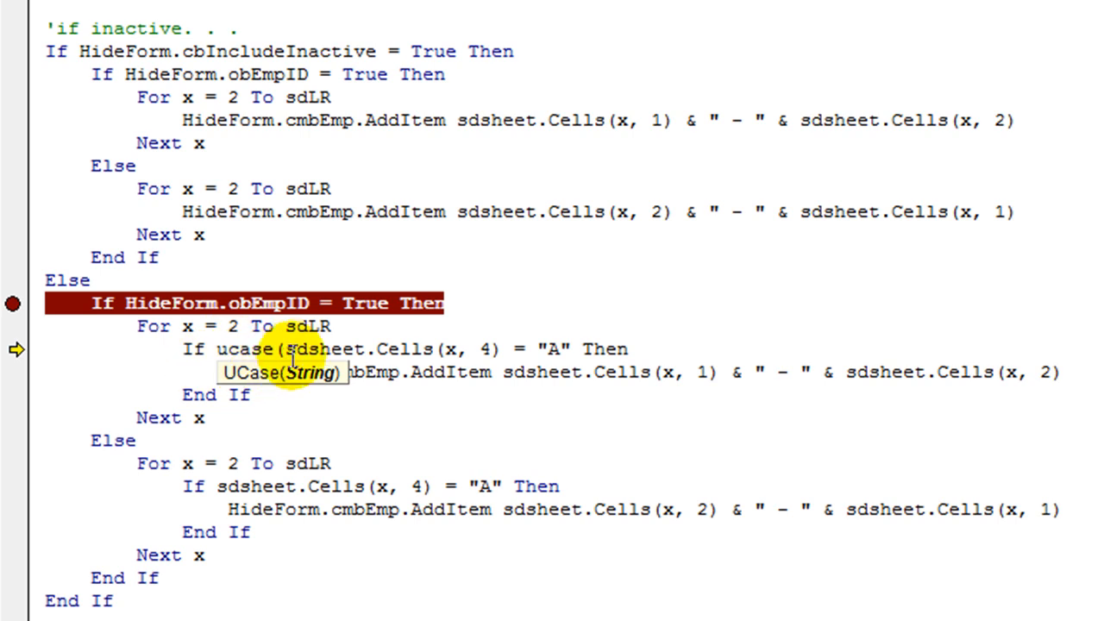
drag(286, 348, 499, 348)
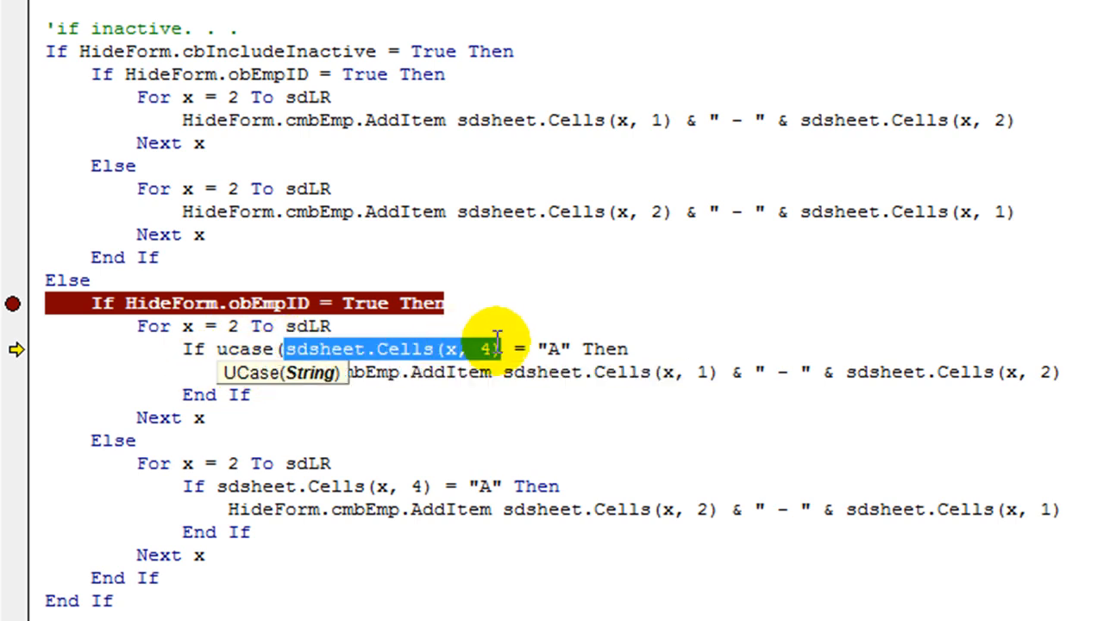
click(506, 395)
click(448, 168)
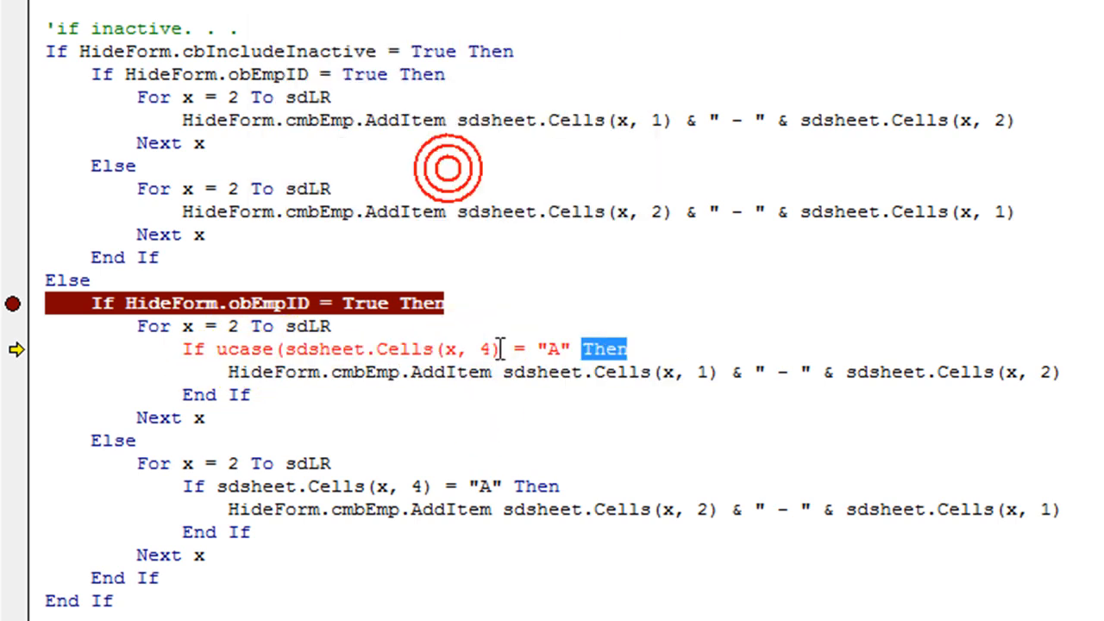
click(506, 350)
text())
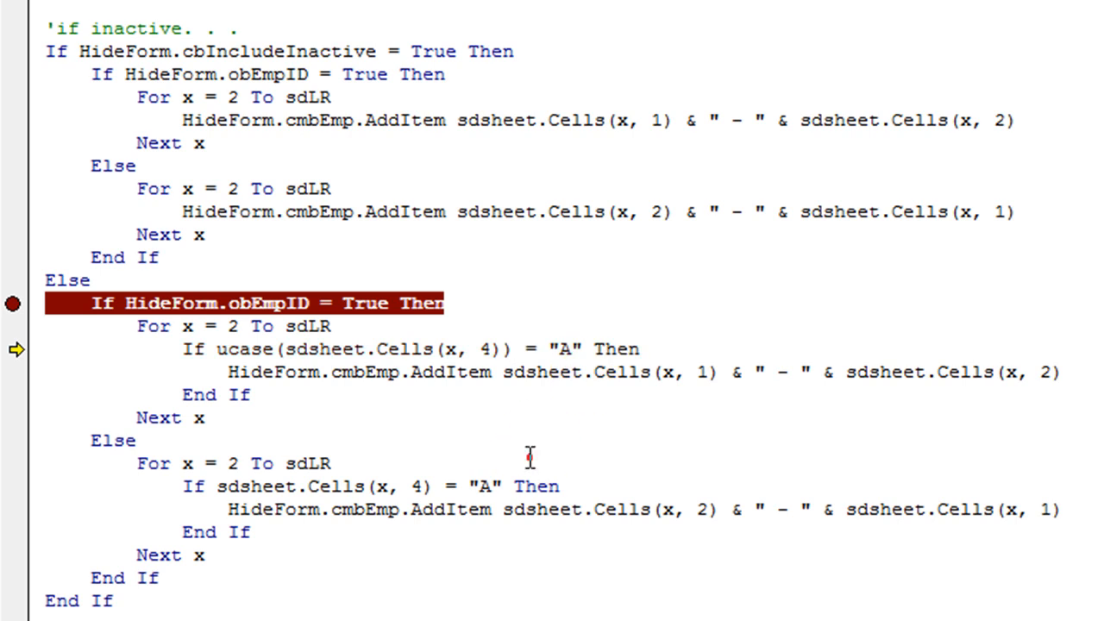
click(530, 463)
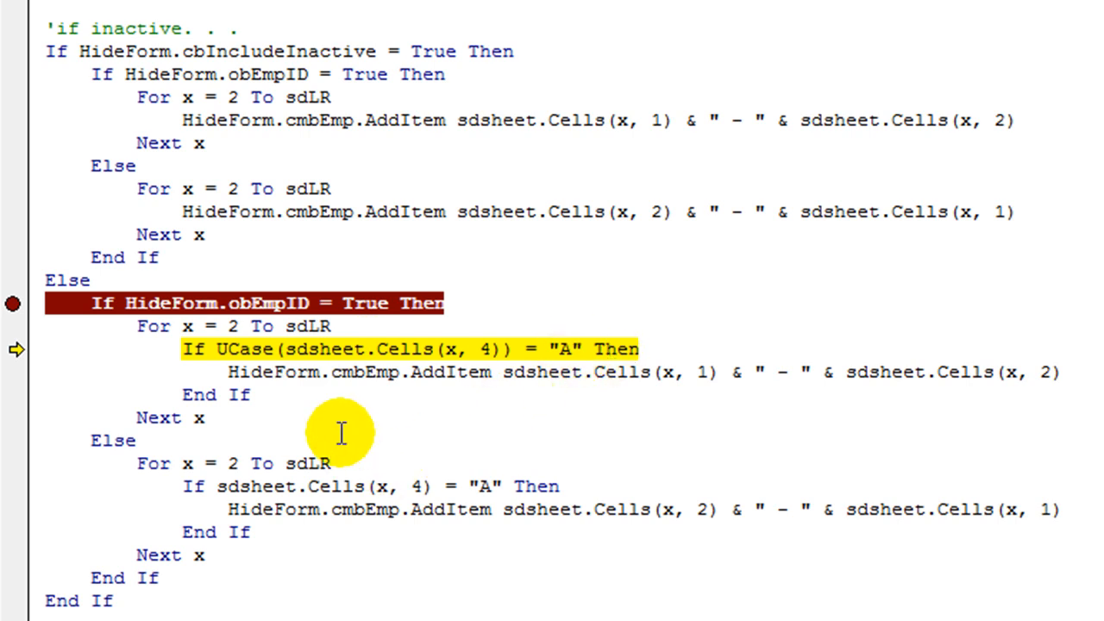
key(F8)
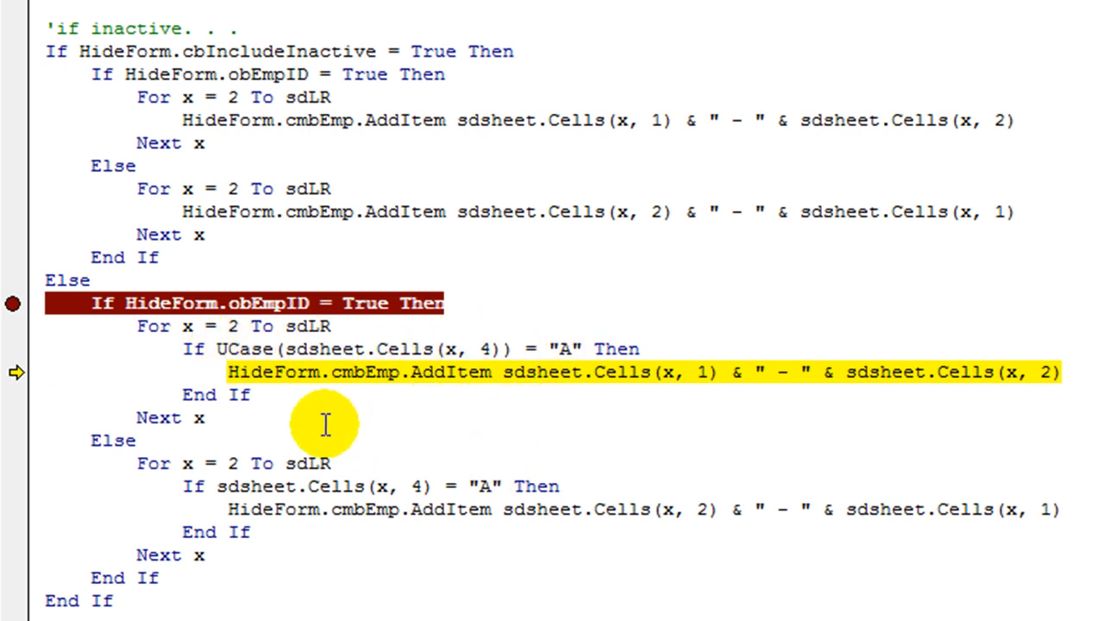
Step: Wrap the name-sorted status check's sdsheet.Cells(x, 4) in UCase() as well
mouse_move(308, 463)
click(217, 486)
text(ucase)
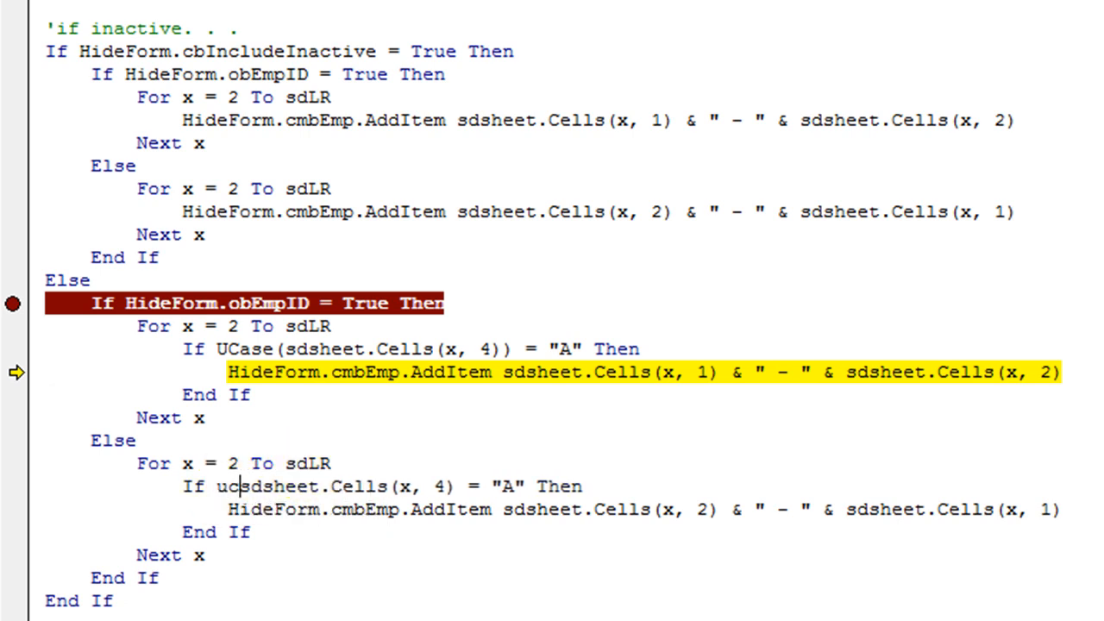
text(()
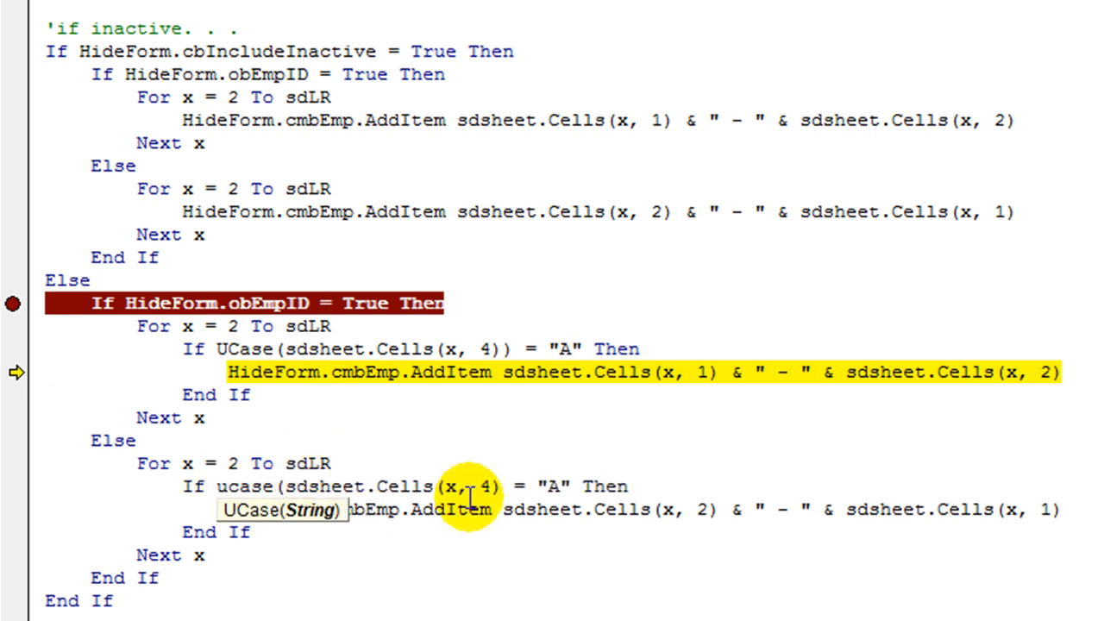
click(502, 485)
text())
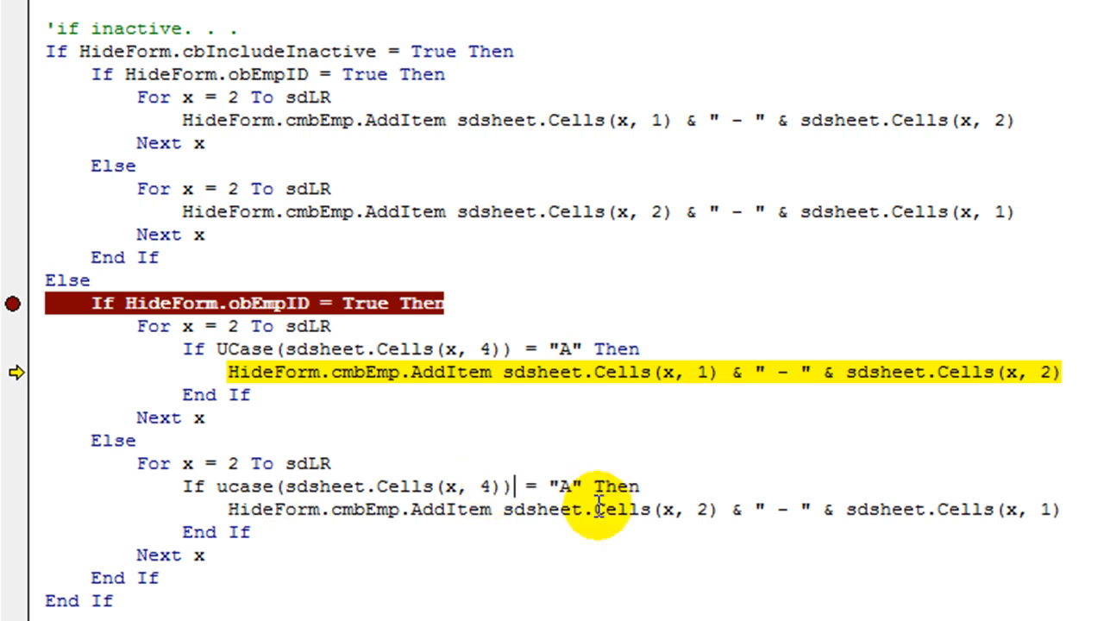
click(561, 552)
Step: Clear the breakpoint, resume the macro and view the hide form's active-only employee list
click(12, 302)
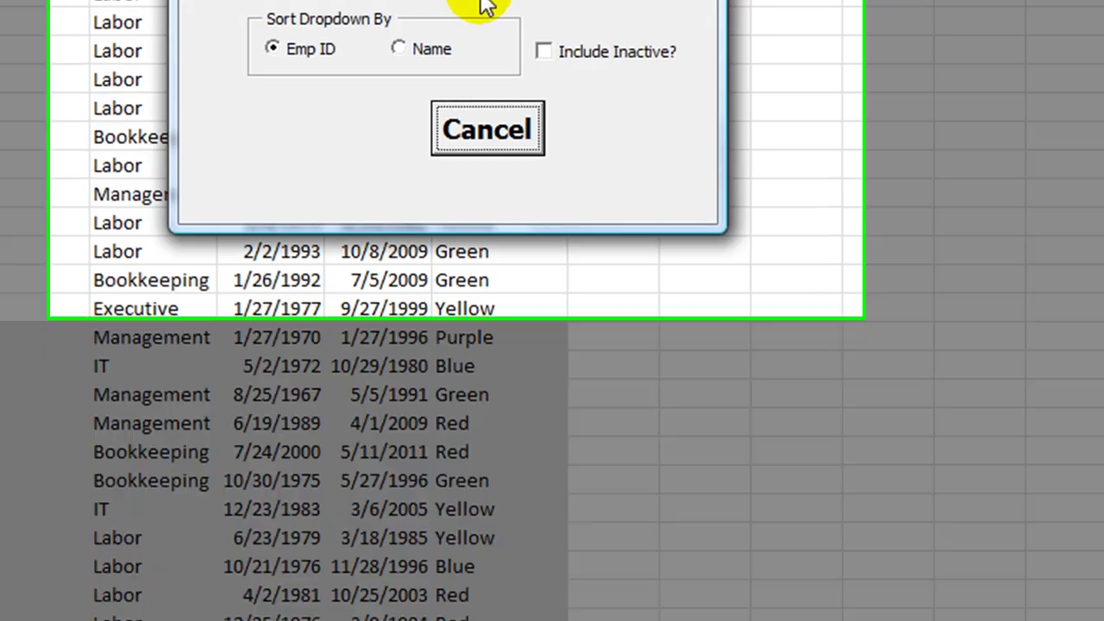
click(553, 100)
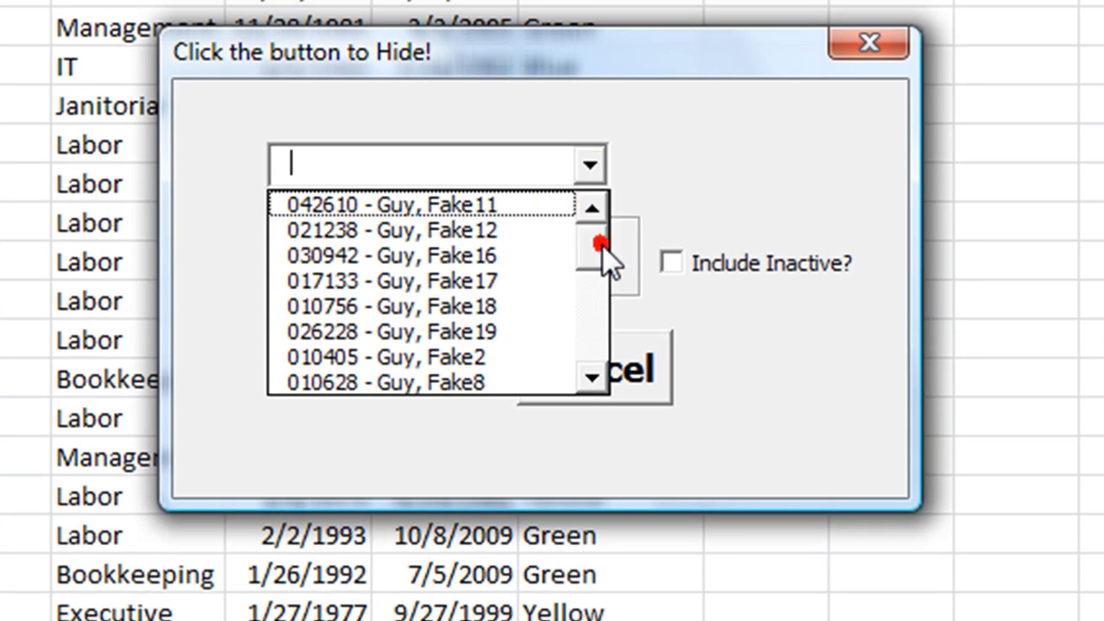
drag(596, 231, 596, 354)
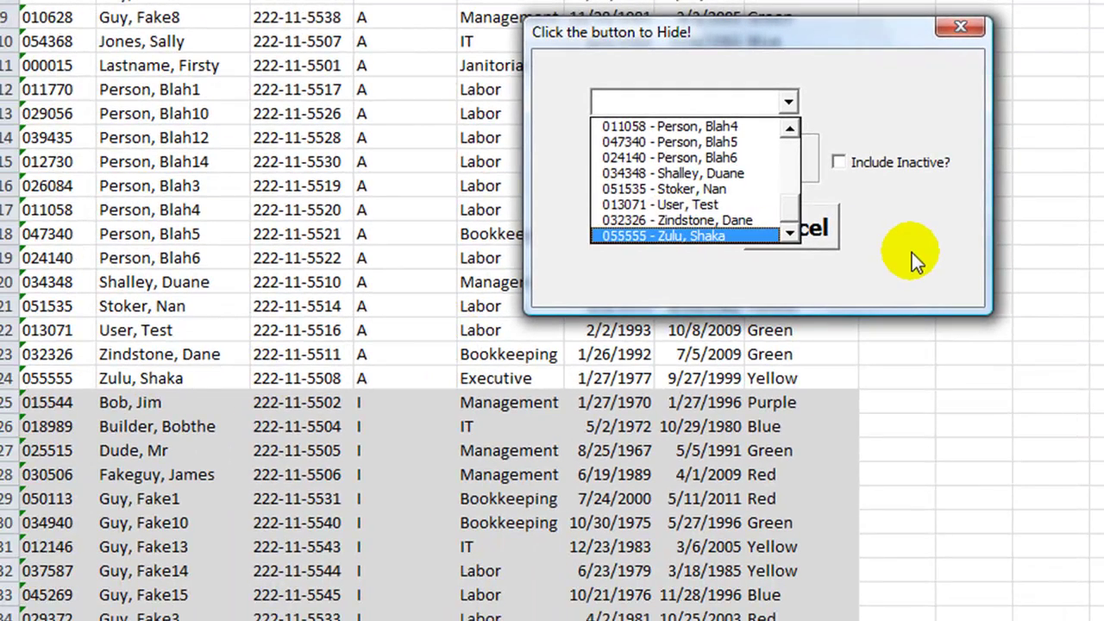
Step: Tick Include Inactive and check that inactive employees appear in the list after Zulu, Shaka
click(911, 253)
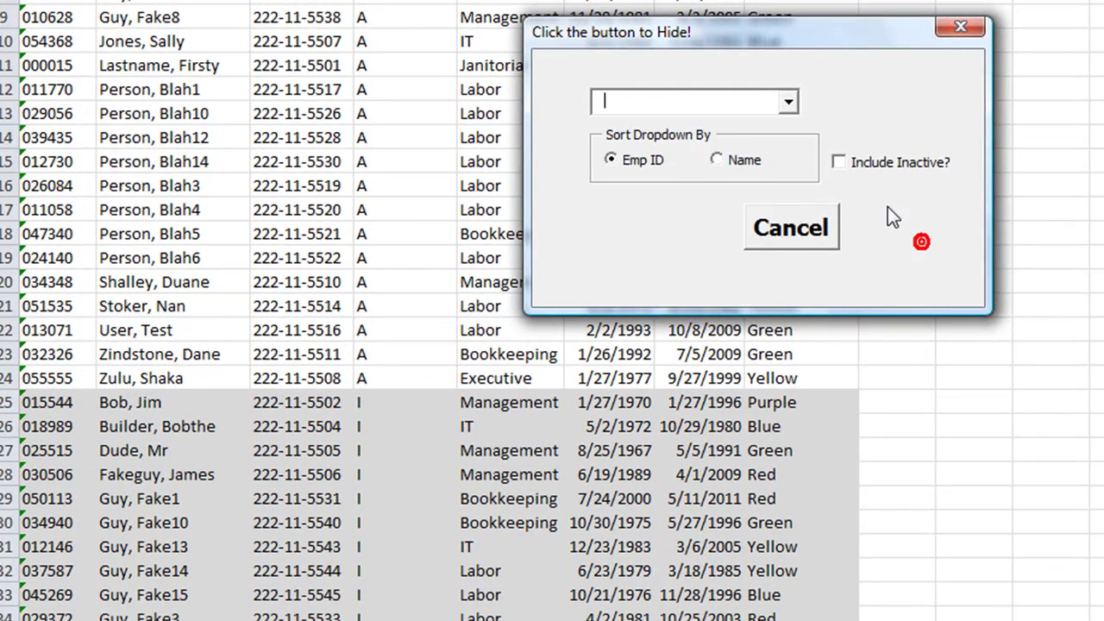
click(864, 163)
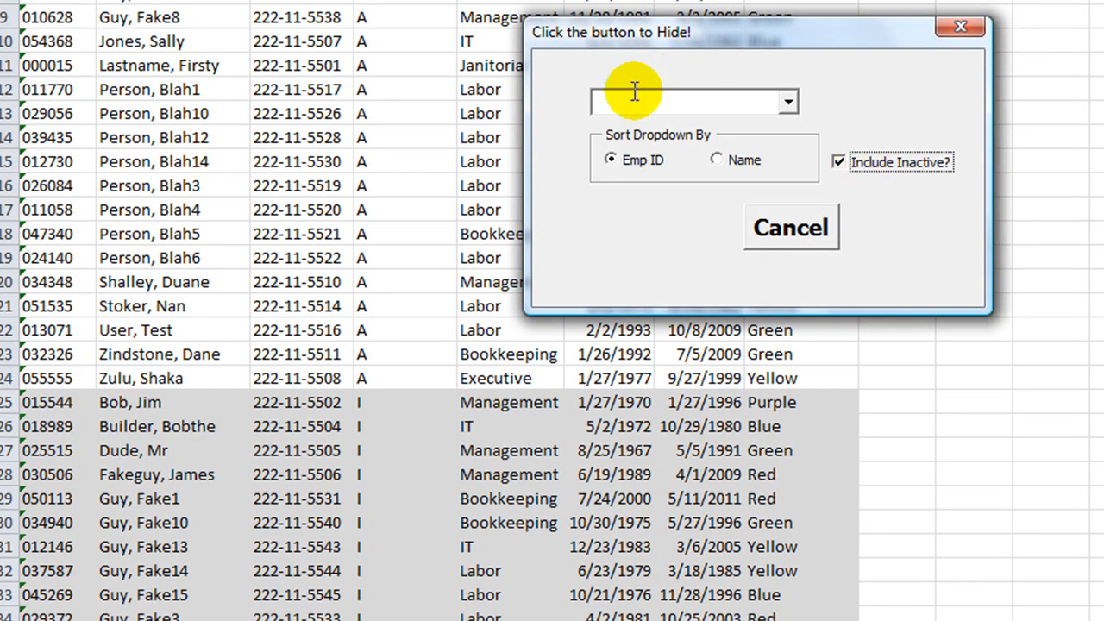
click(788, 101)
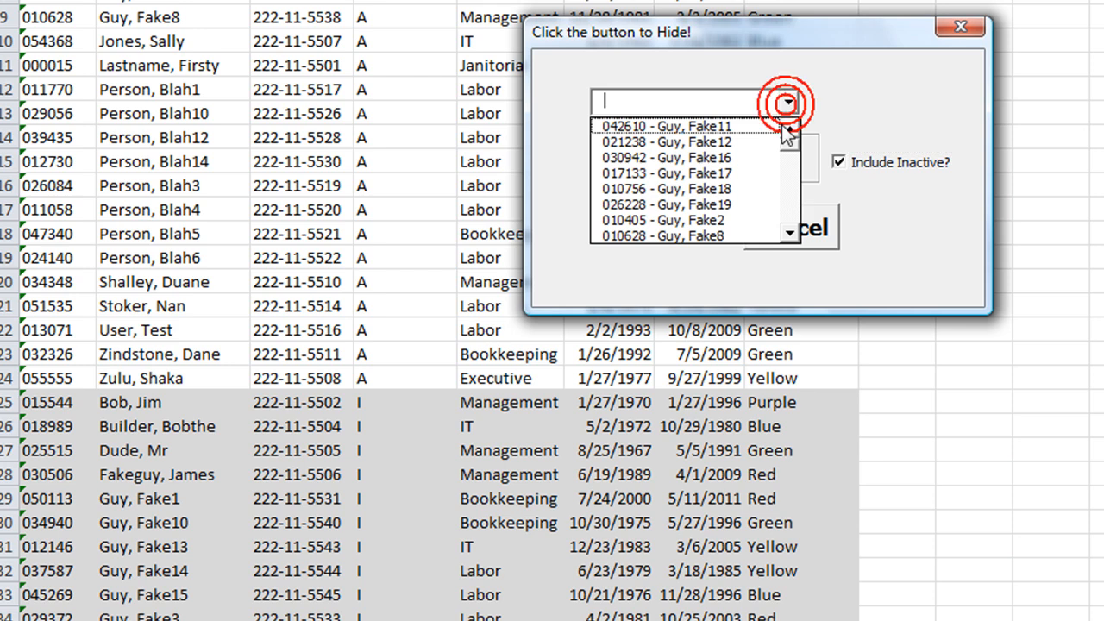
drag(790, 143, 791, 185)
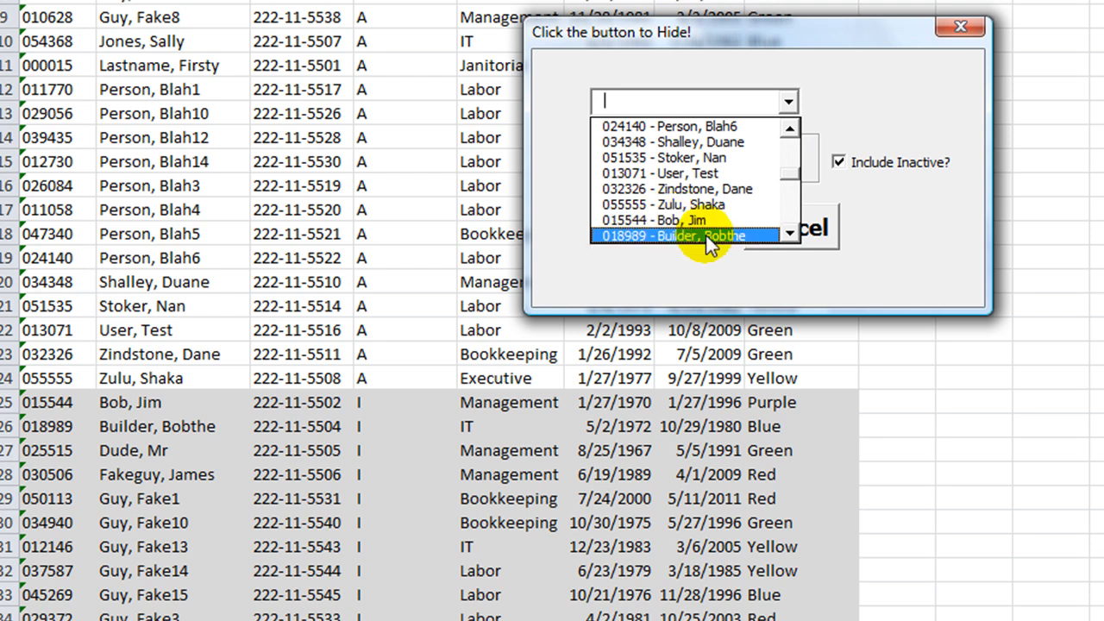
drag(790, 180, 790, 233)
click(866, 90)
Step: Sort the list by name and choose Zulu, Shaka - 055555
click(717, 160)
click(788, 102)
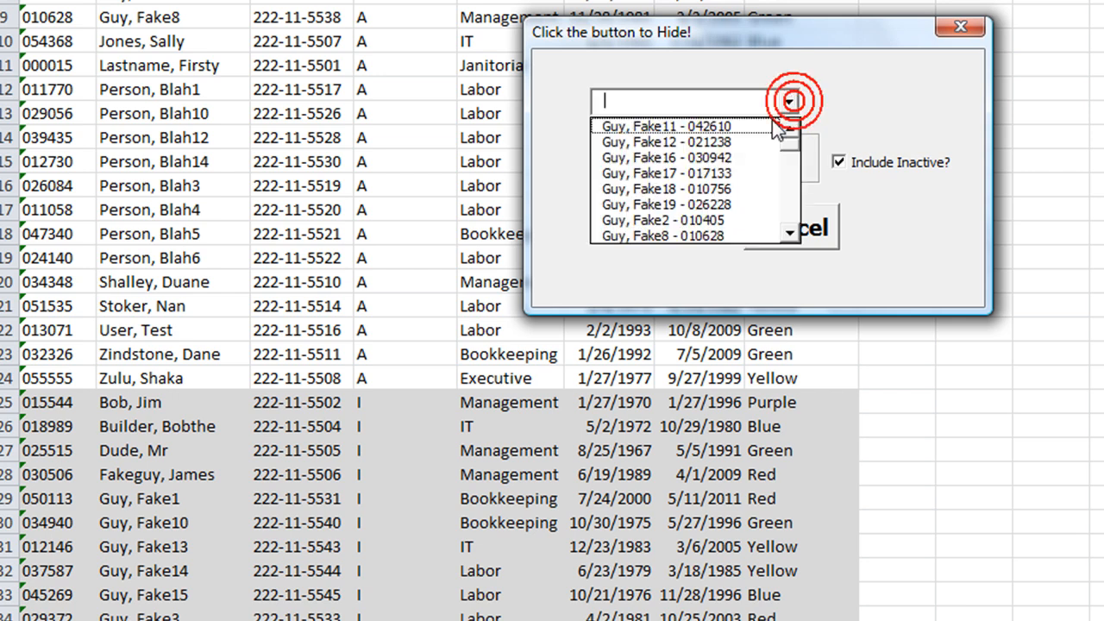
drag(790, 130, 791, 153)
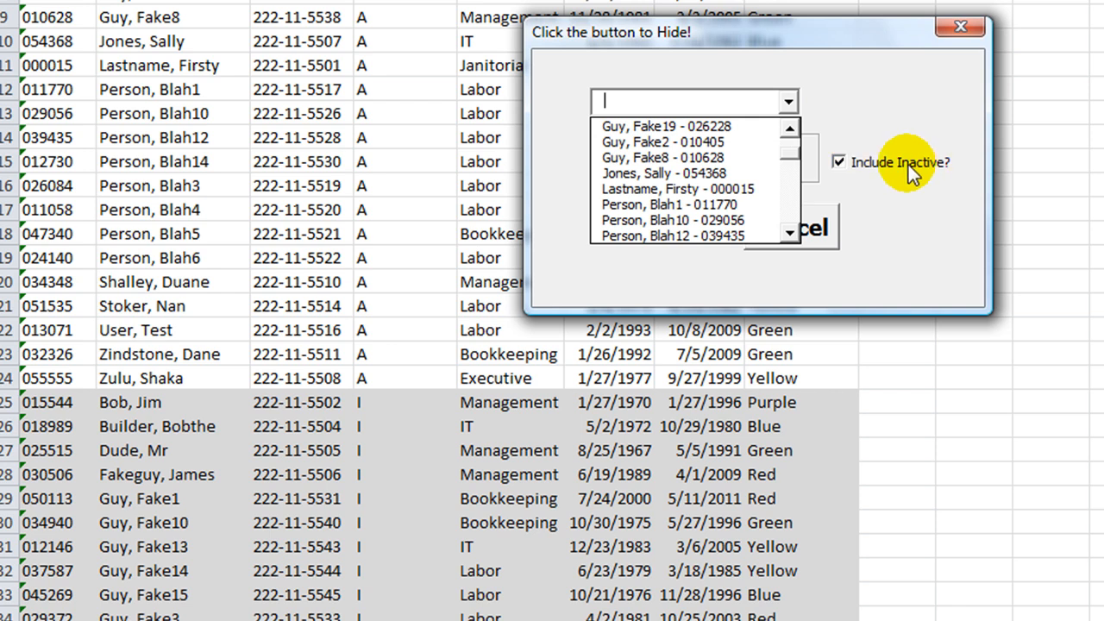
drag(791, 157, 793, 190)
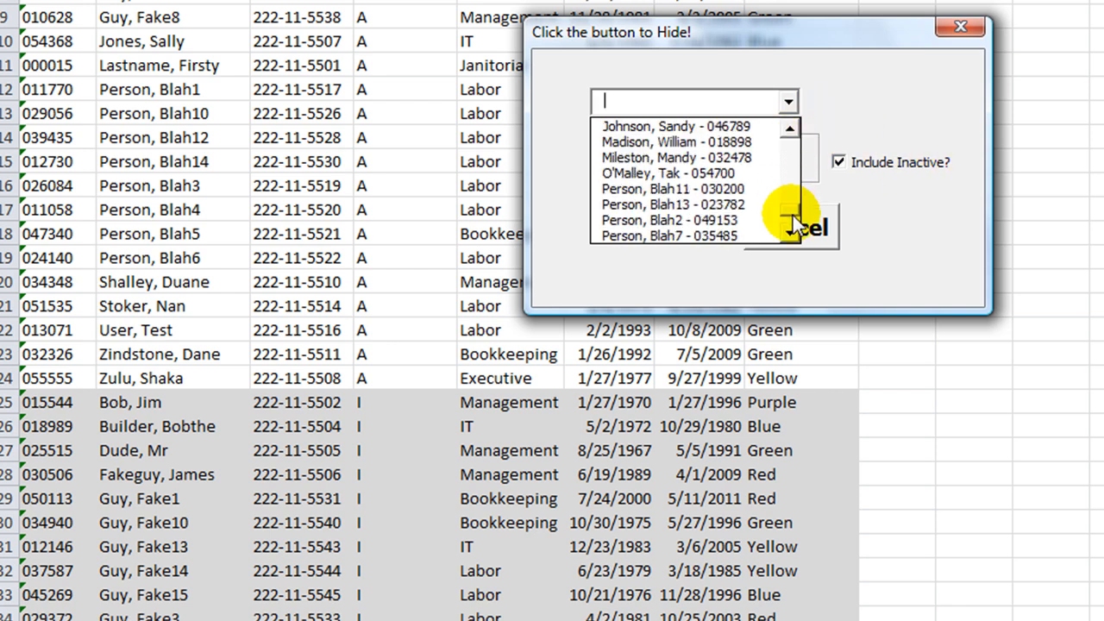
click(791, 233)
drag(791, 226, 784, 183)
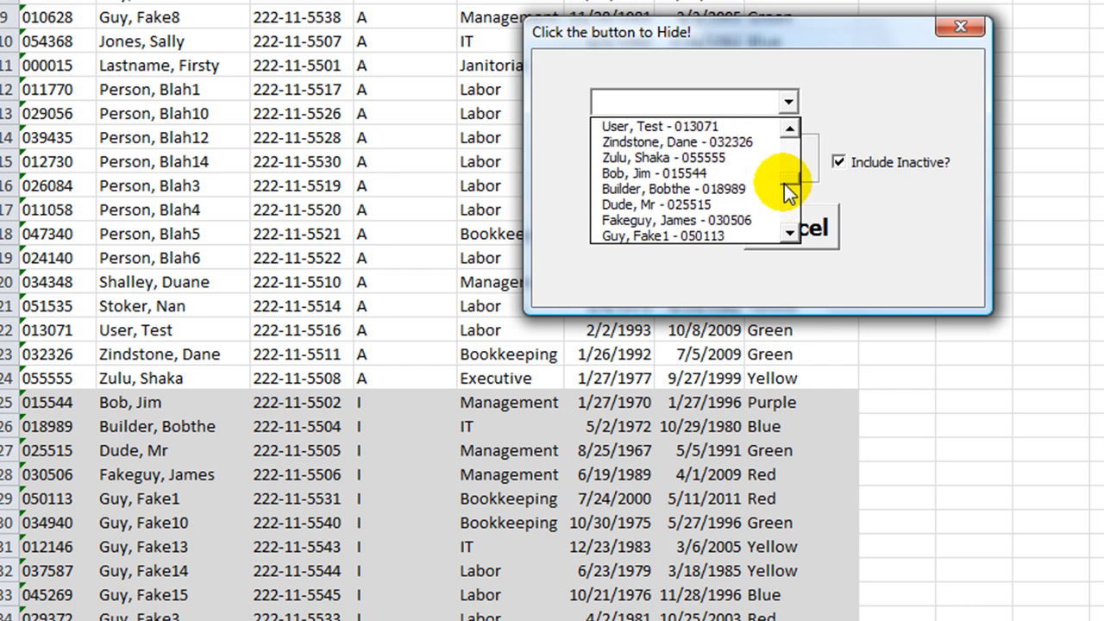
click(623, 163)
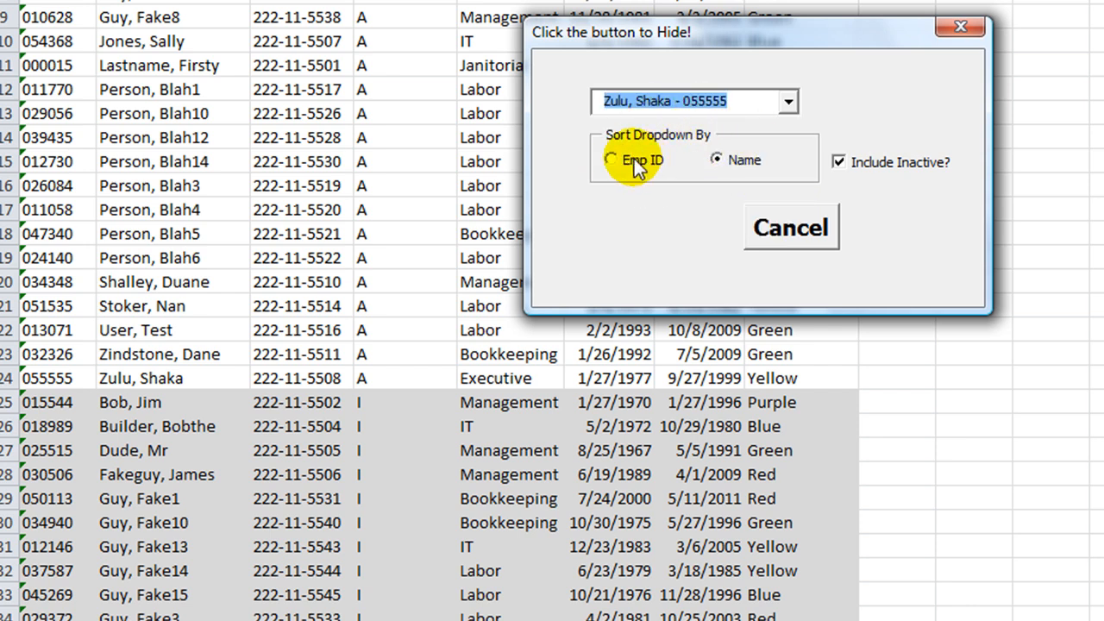
Step: Retest sorting: choose 021238 - Guy, Fake12 by ID, then Guy, Fake16 - 030942 by name
click(612, 161)
click(789, 102)
click(681, 142)
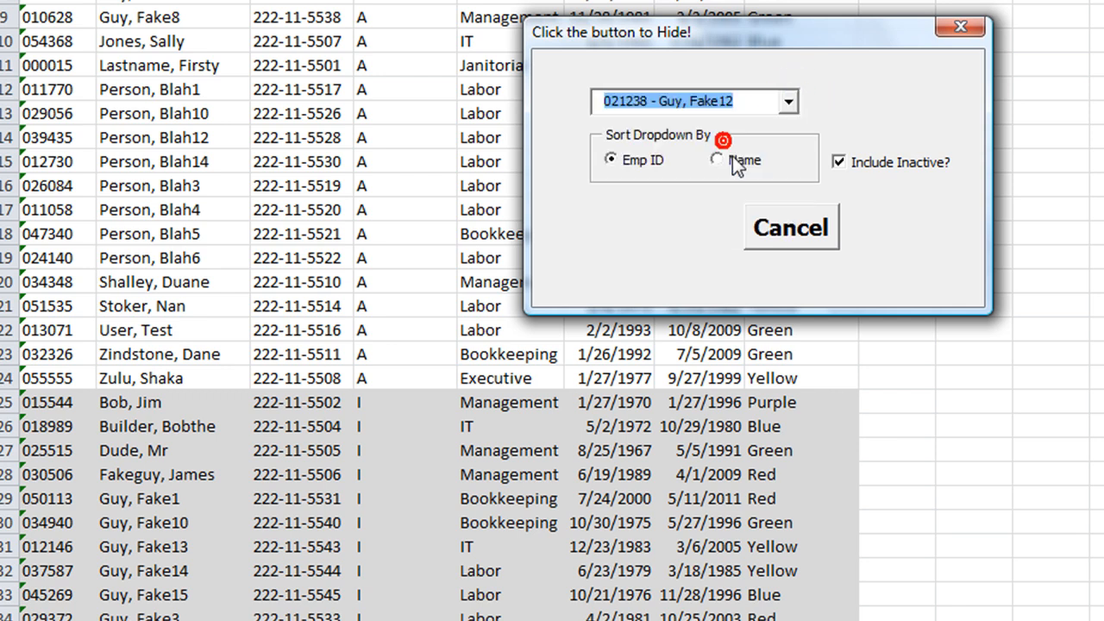
click(718, 160)
click(789, 102)
click(681, 160)
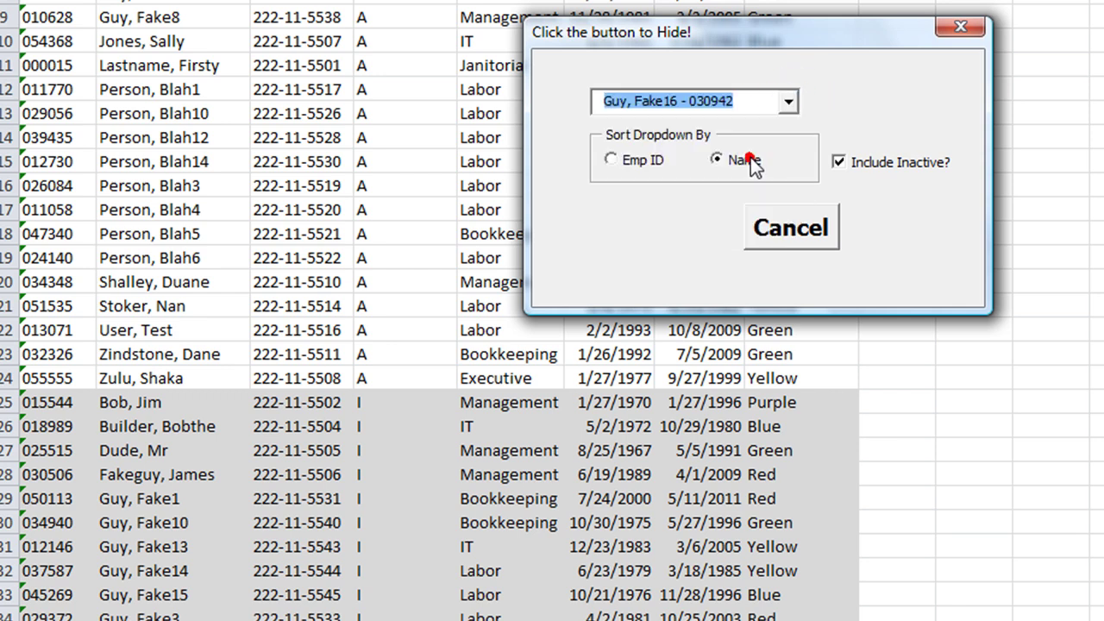
Step: Untick Include Inactive and choose Zulu, Shaka - 055555 from the active-only name list
click(839, 161)
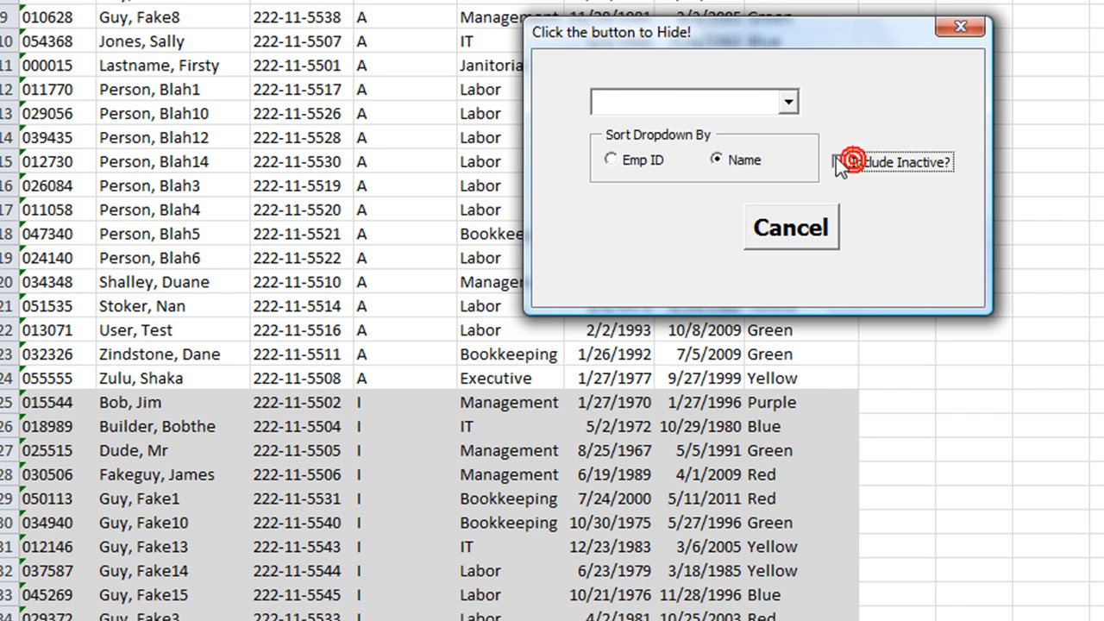
click(788, 102)
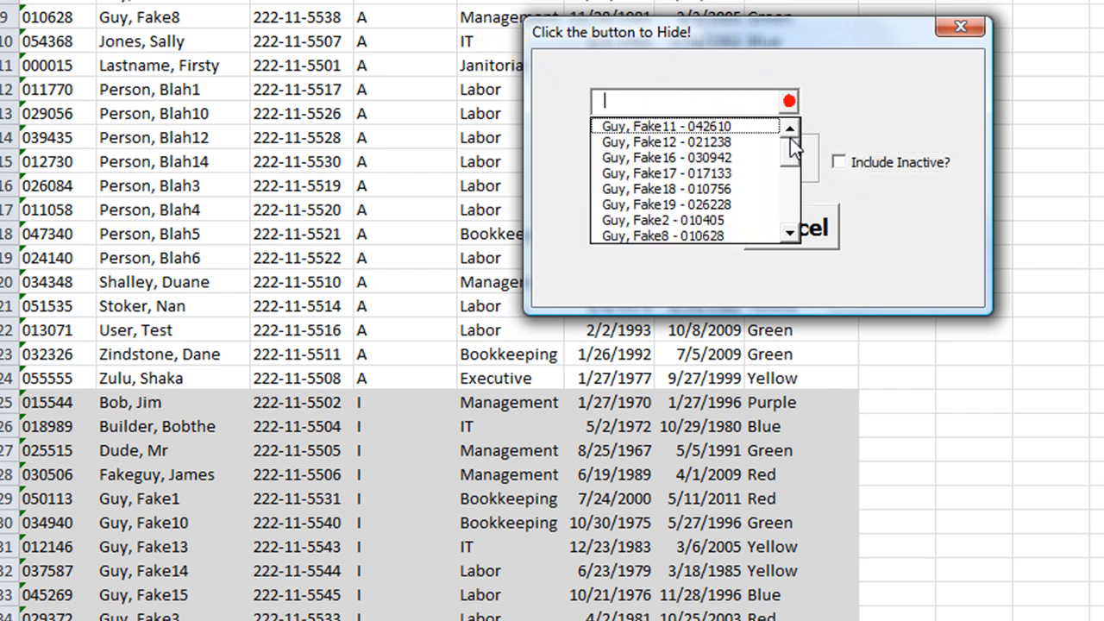
scroll(785, 173, down, 5)
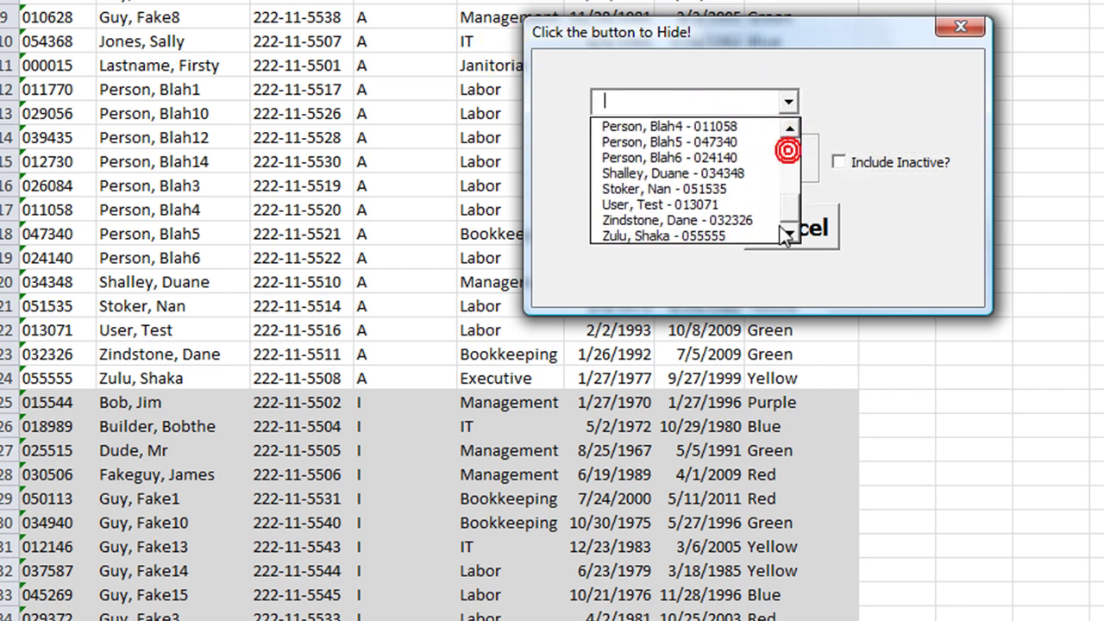
click(656, 236)
Step: Sort by Emp ID and choose 055555 - Zulu, Shaka from the active-only list
click(643, 161)
click(788, 102)
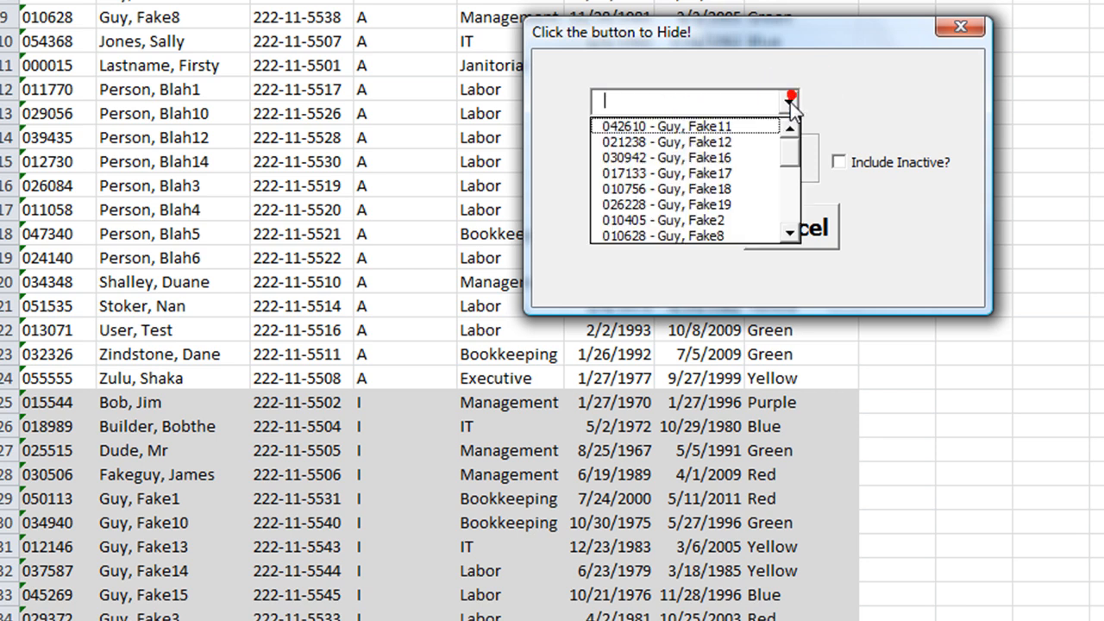
scroll(788, 167, down, 5)
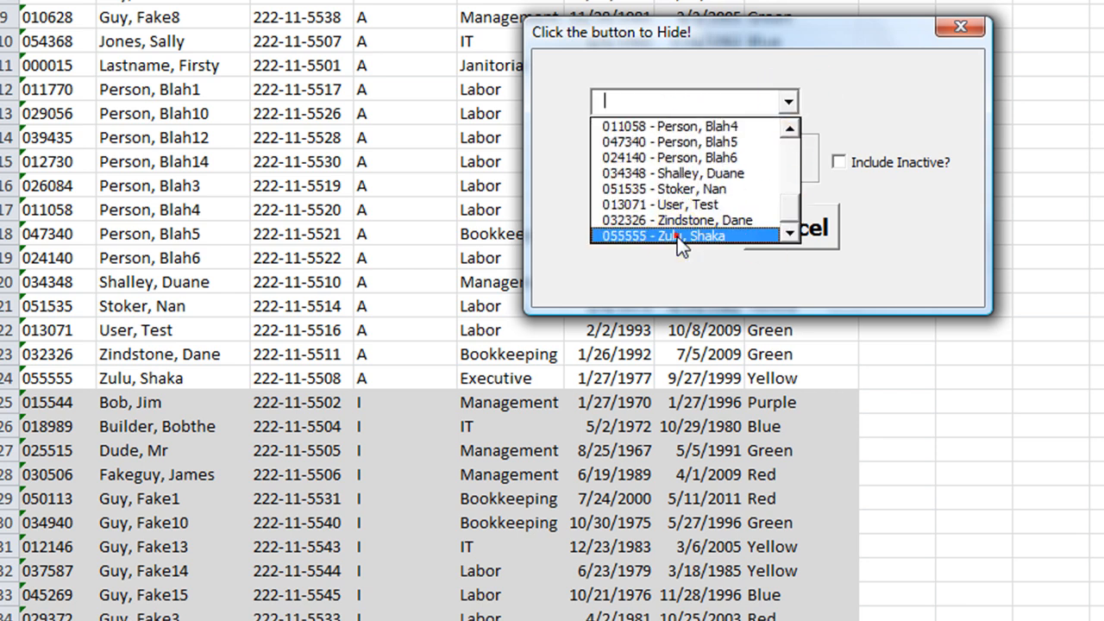
click(677, 237)
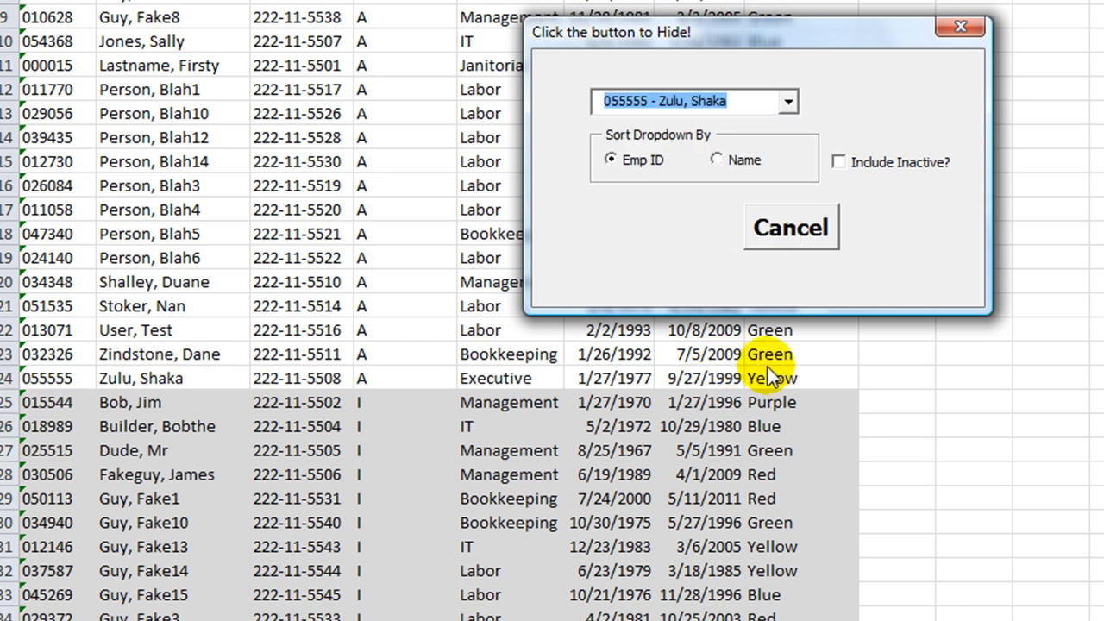